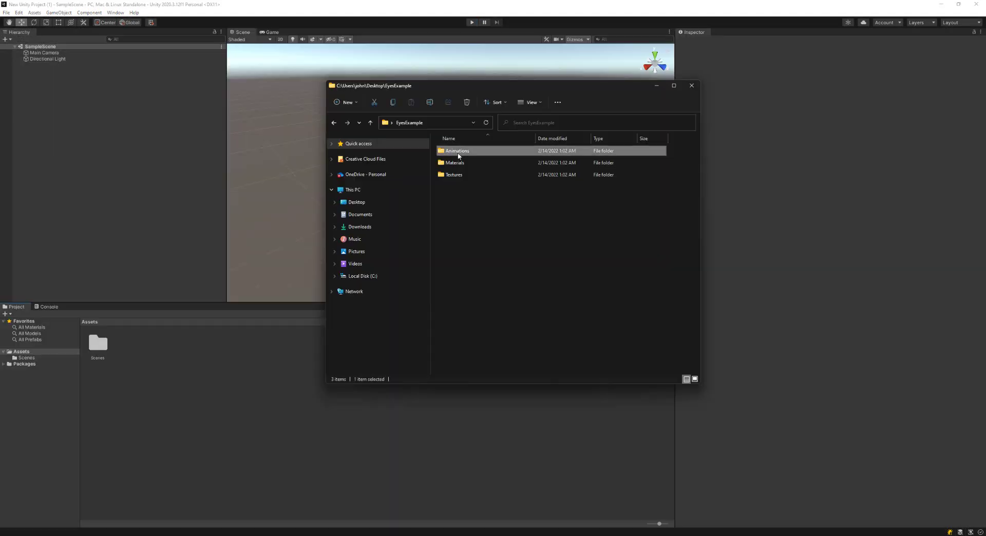
- Import the Animations, Materials and Textures folders from the EyesExample folder into the Unity project's Assets
double_click(459, 154)
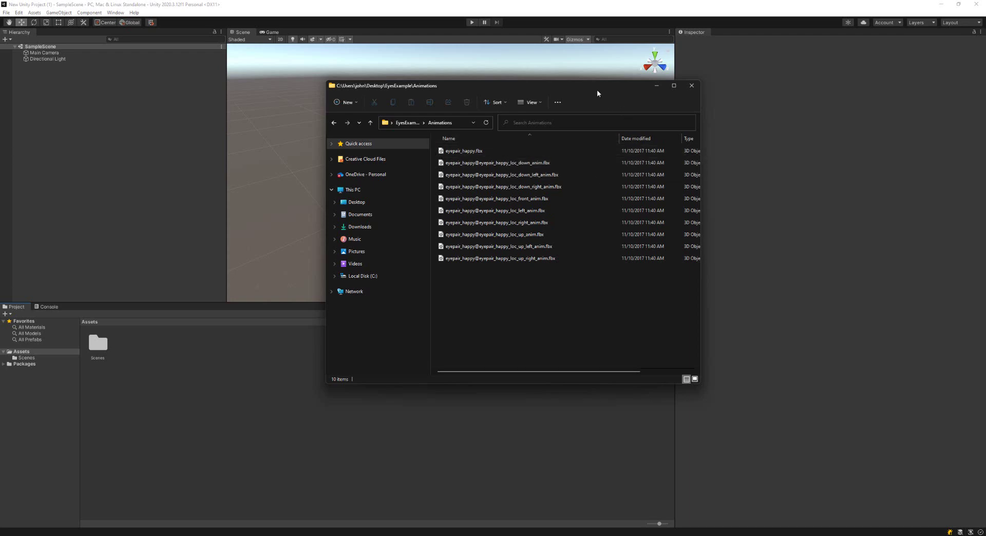
left_click_drag(597, 93, 985, 130)
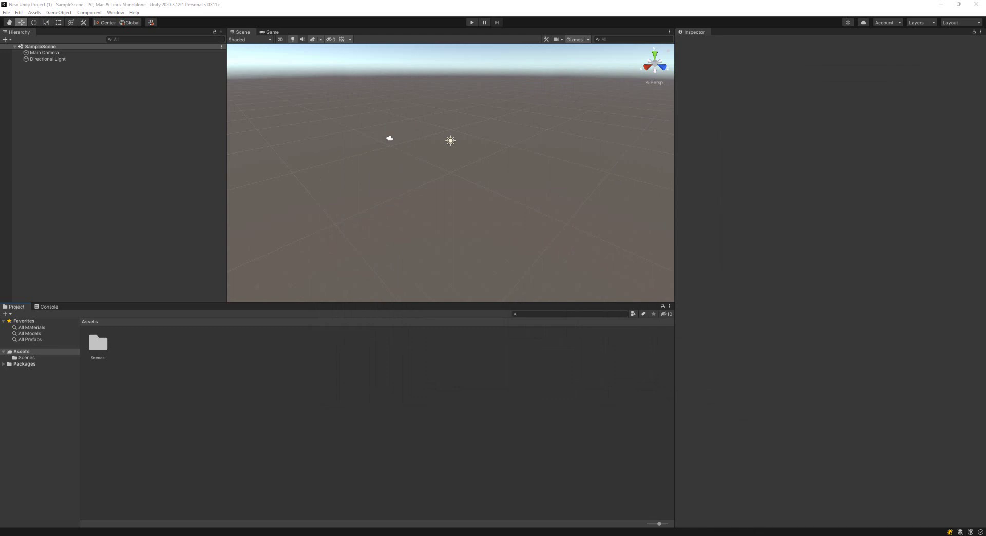
left_click_drag(985, 131, 334, 348)
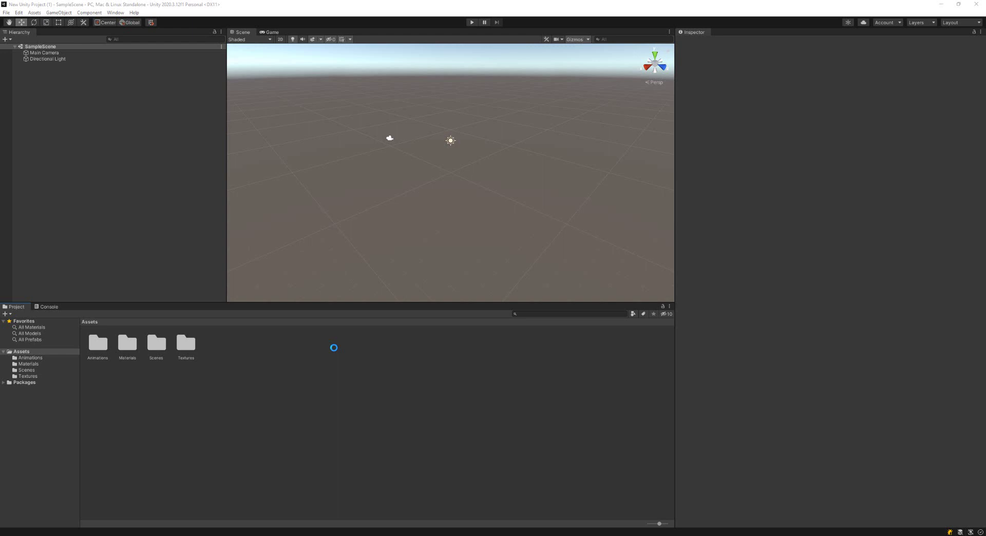
- In the rig import settings of the eyepair_happy model in the Animations folder, set the Avatar Definition to Create From This Model
left_click_drag(320, 302, 307, 382)
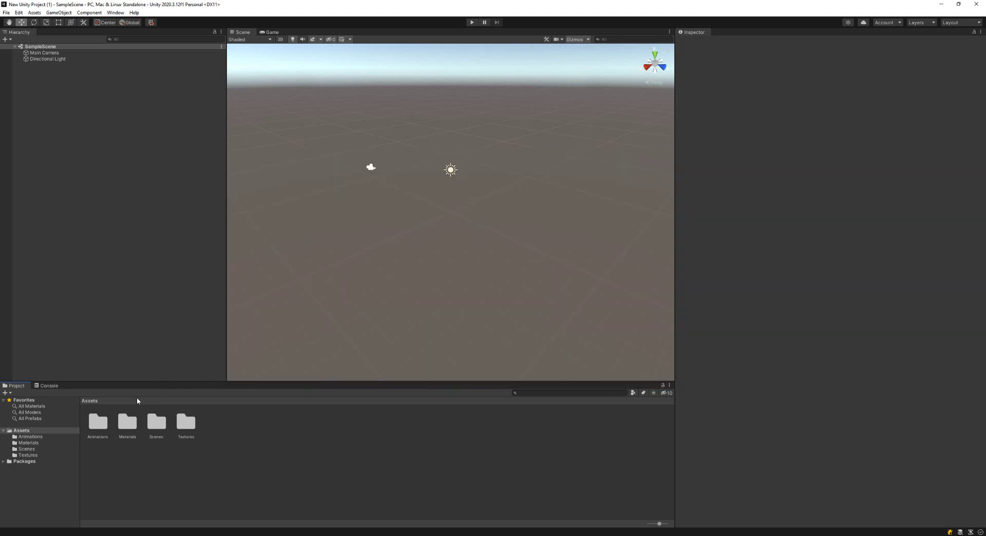
double_click(98, 434)
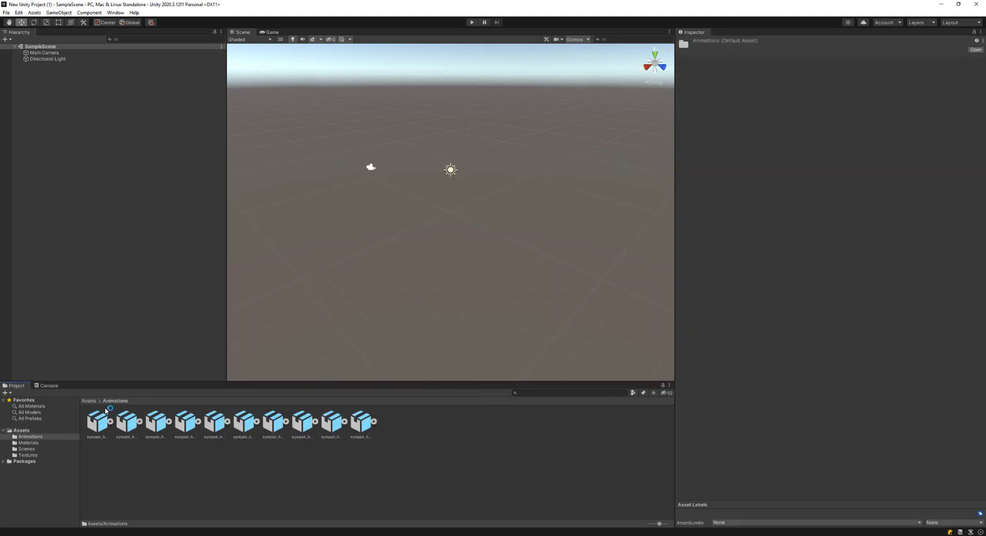
left_click(99, 422)
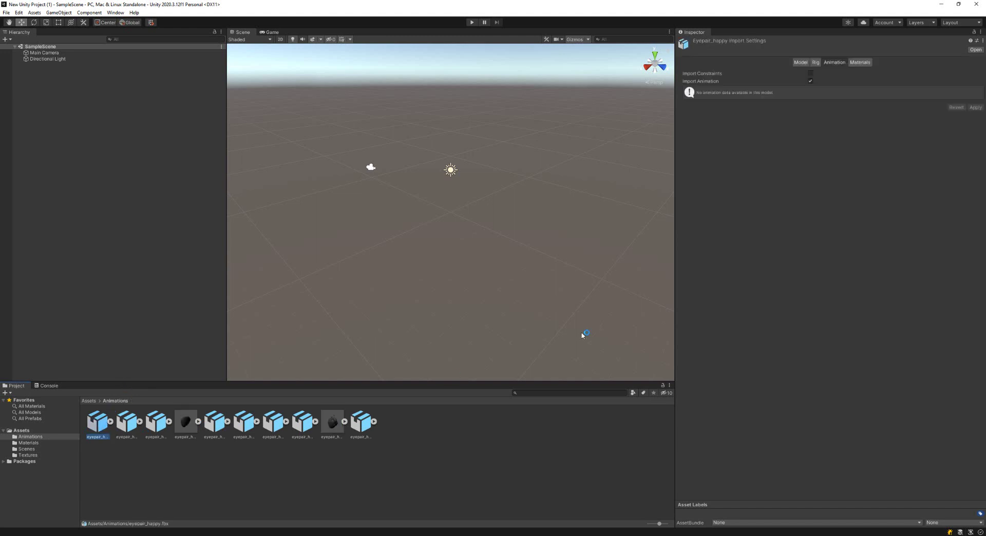
left_click(816, 63)
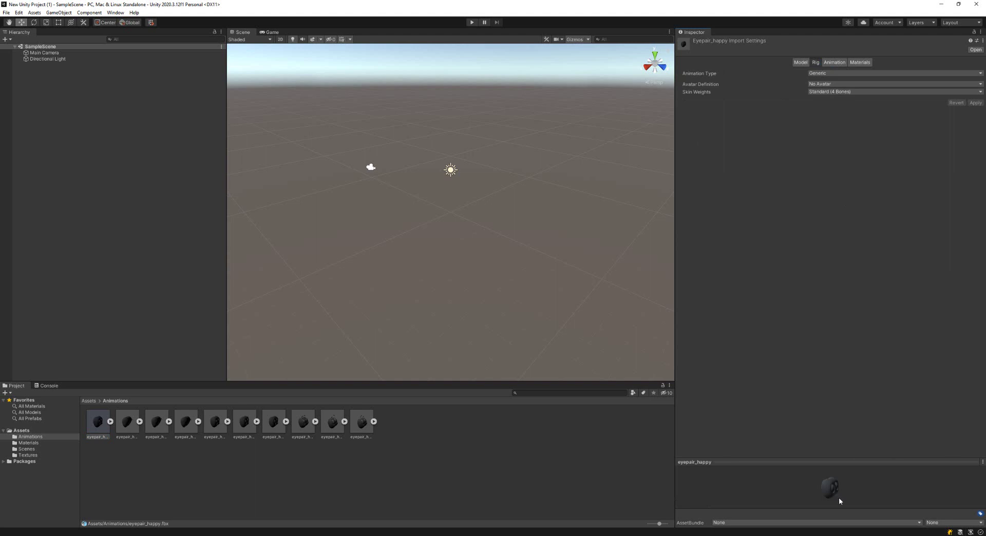
left_click_drag(846, 462, 822, 256)
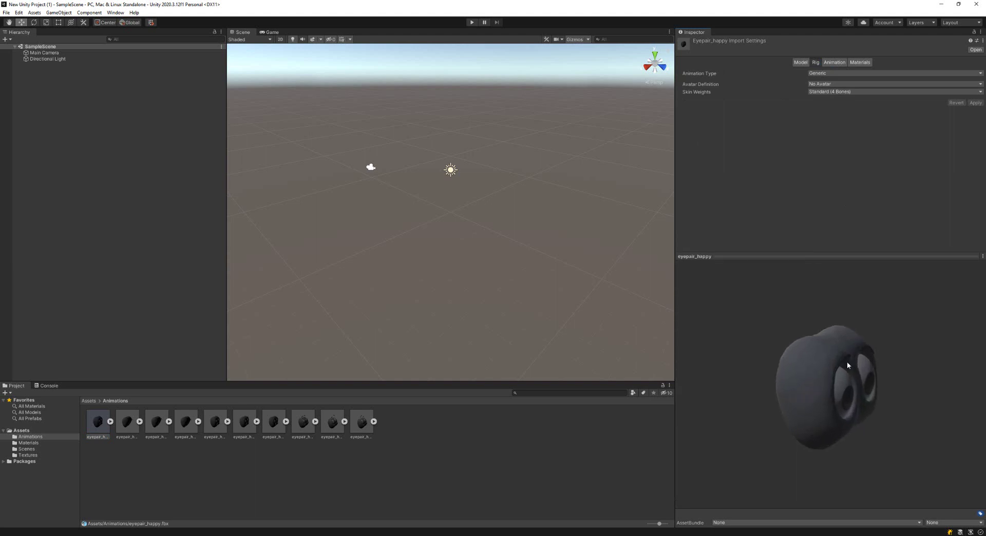
left_click_drag(806, 373, 754, 341)
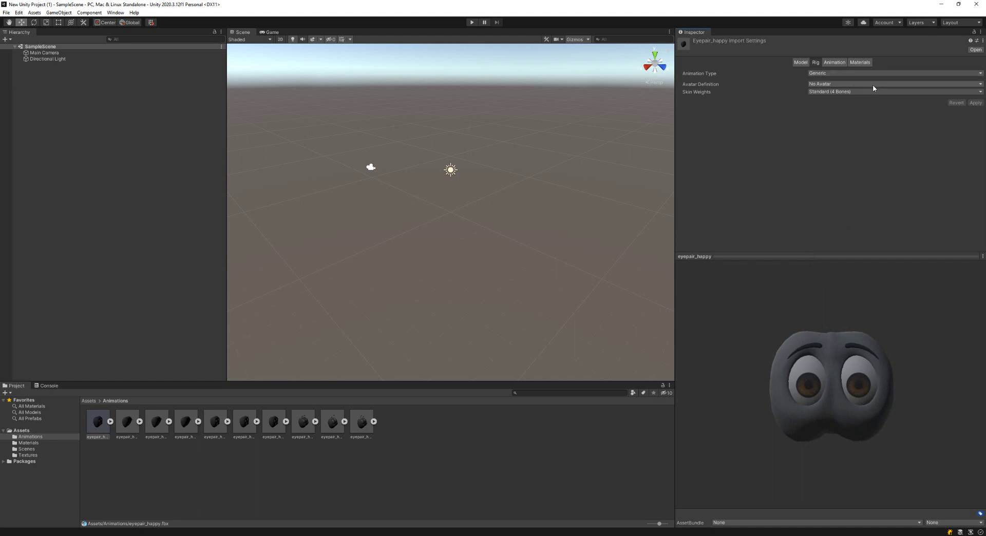
left_click(846, 85)
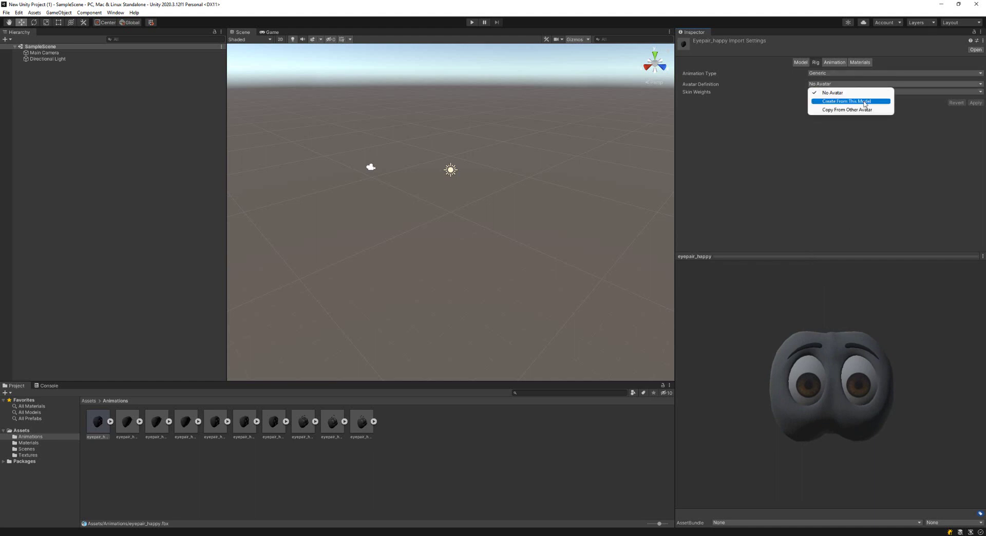
left_click(865, 103)
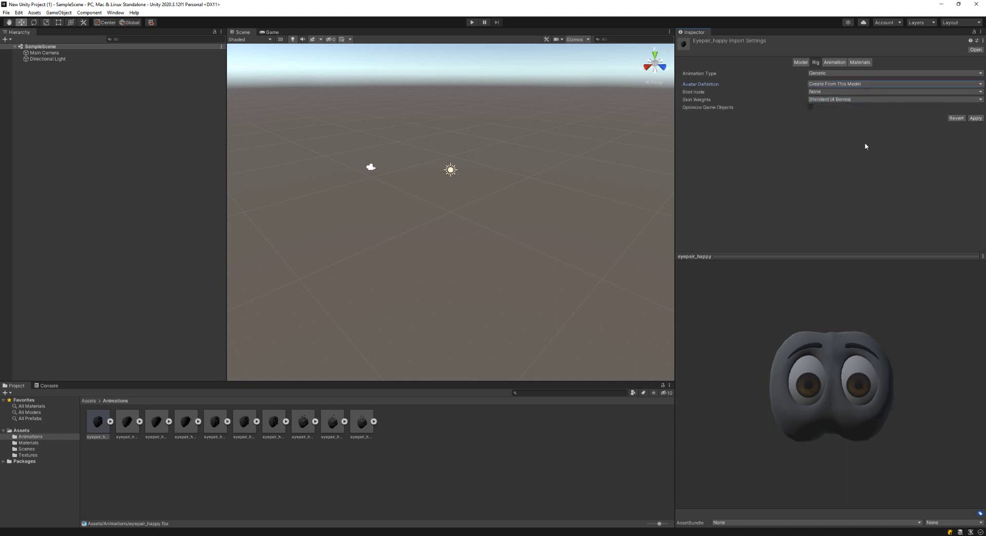
- Apply the pending import settings of eyepair_happy and check the avatar among its expanded sub-assets
left_click_drag(853, 361, 817, 367)
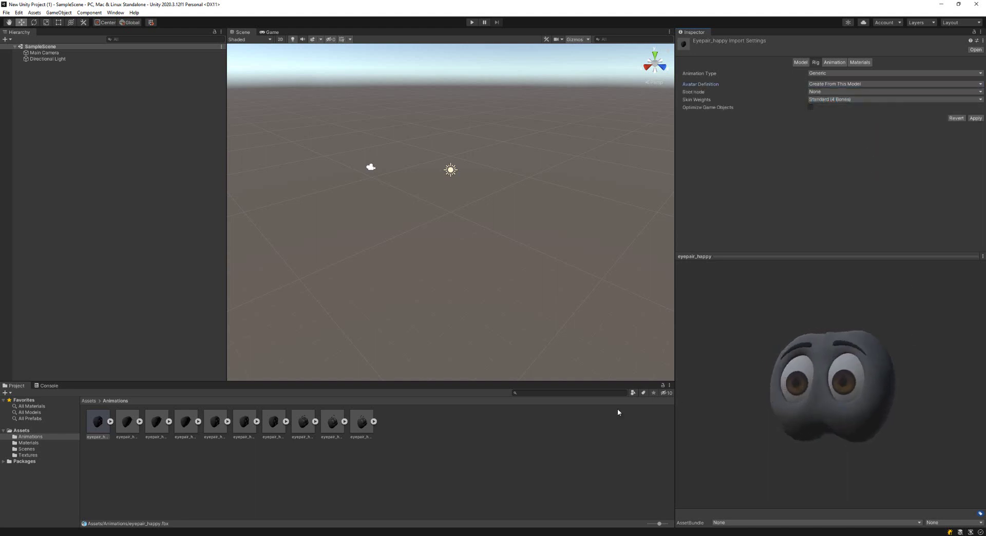
left_click(111, 422)
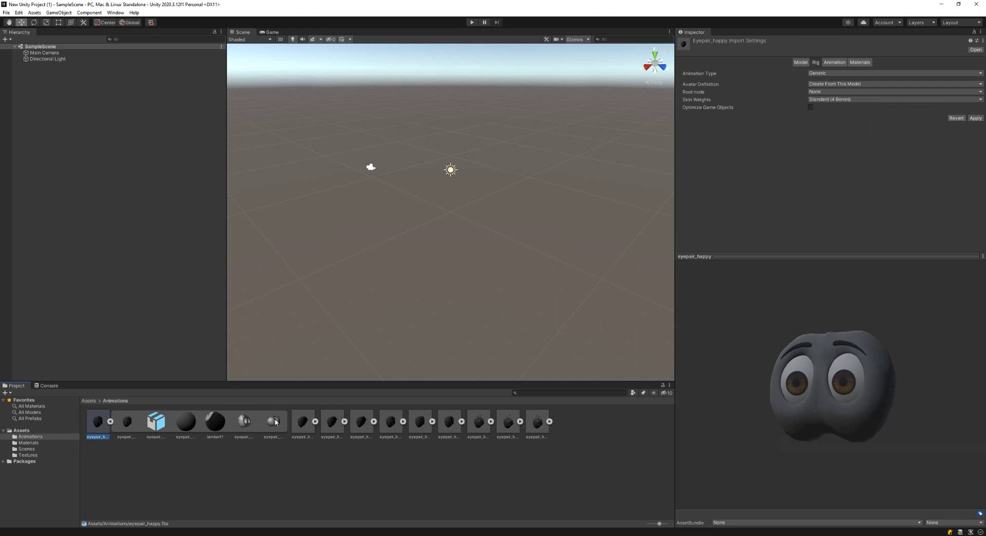
left_click(274, 422)
left_click(481, 287)
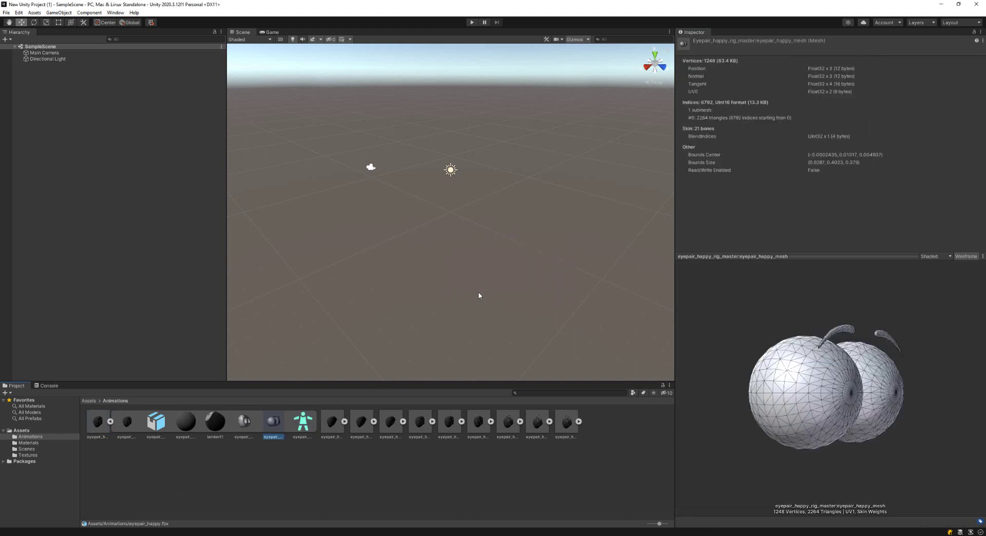
left_click(304, 420)
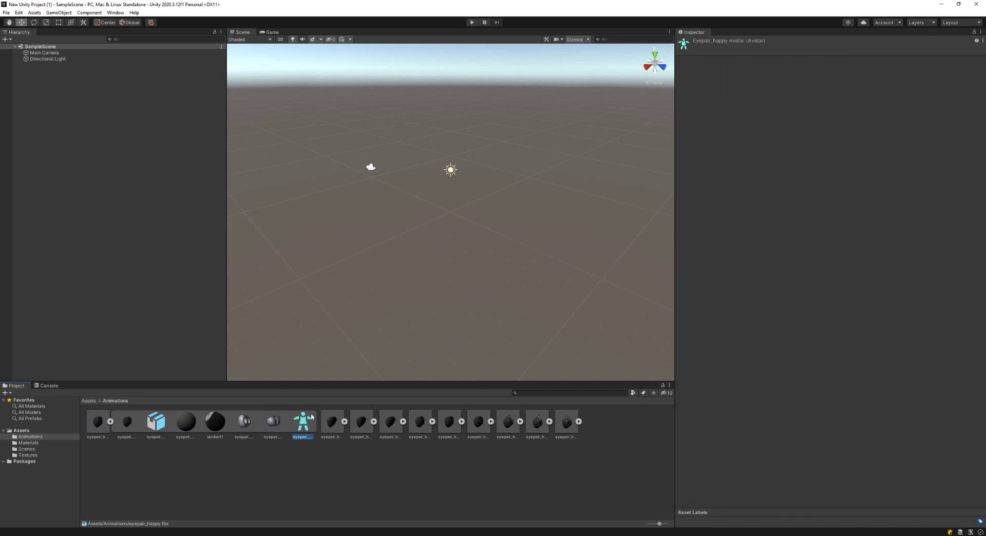
left_click(97, 422)
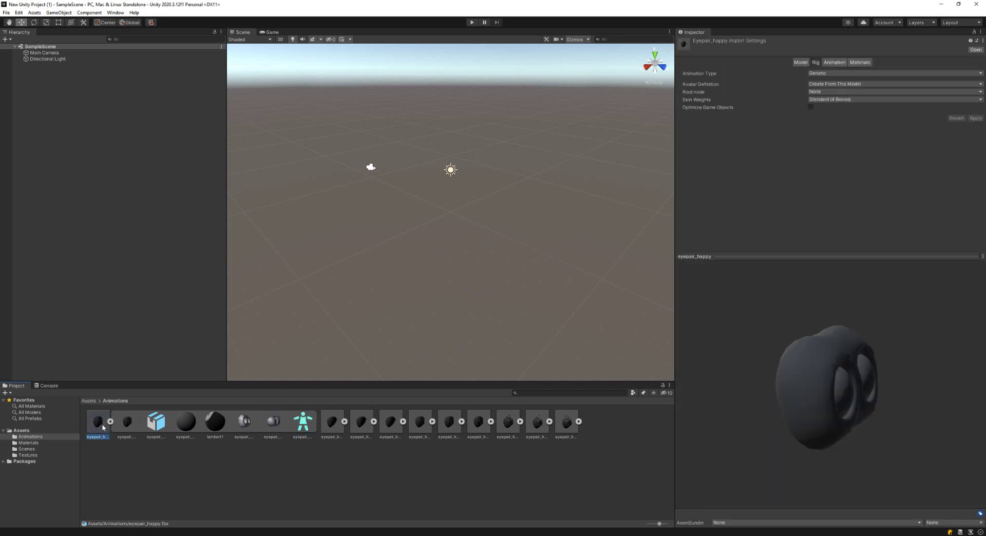
- Set all nine eyepair_happy animation files to Copy From Other Avatar with eyepair_happyAvatar as the source, and apply the change
left_click(331, 424)
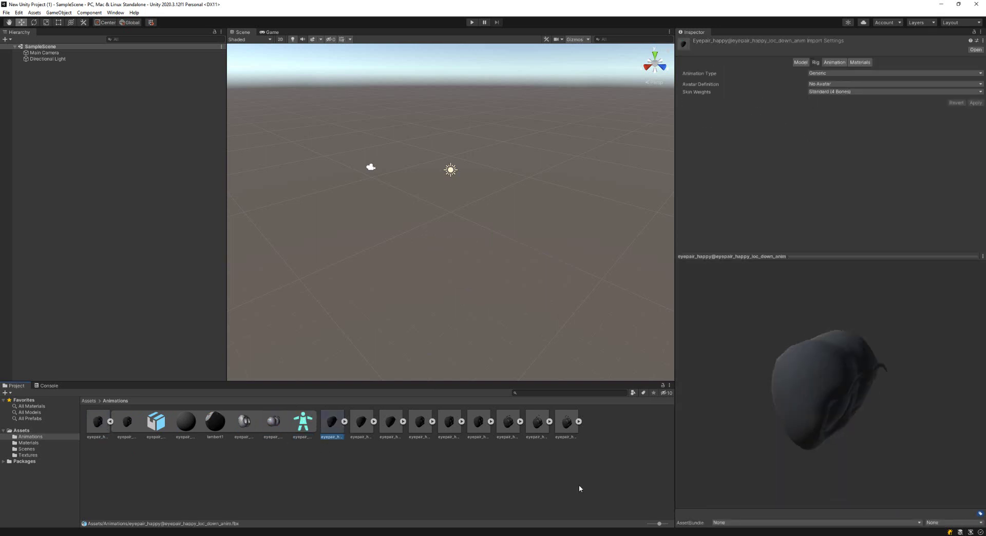
left_click_drag(659, 524, 648, 524)
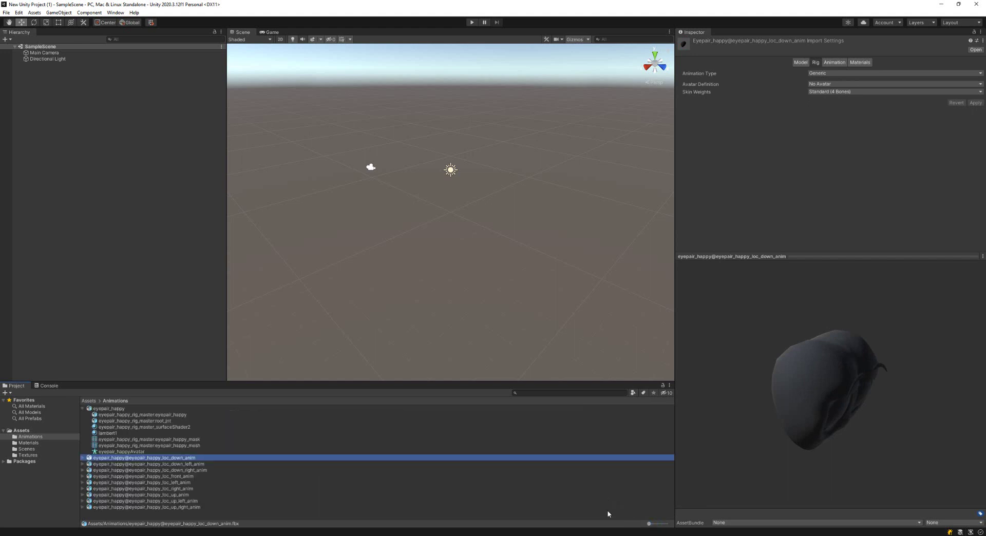
left_click(84, 409)
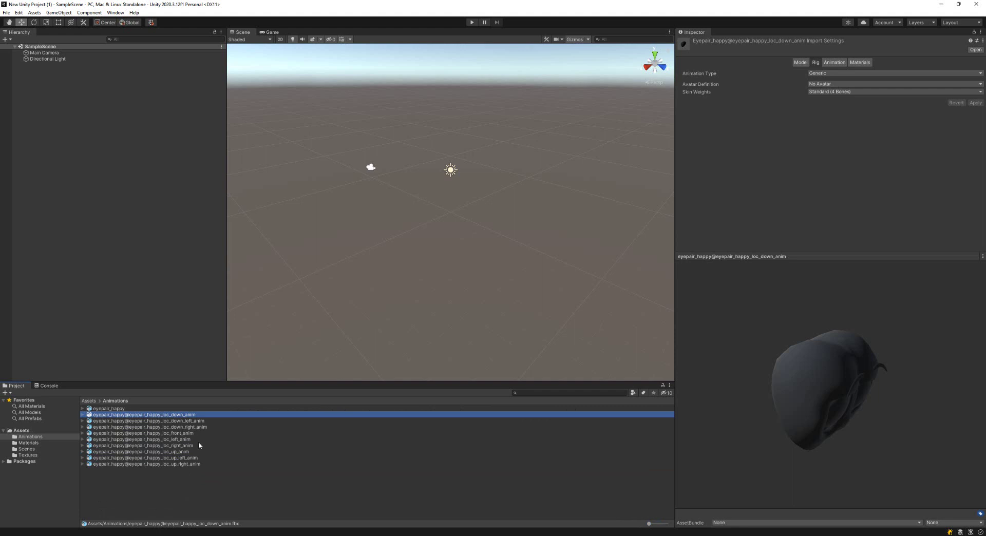
left_click(190, 464, "shift")
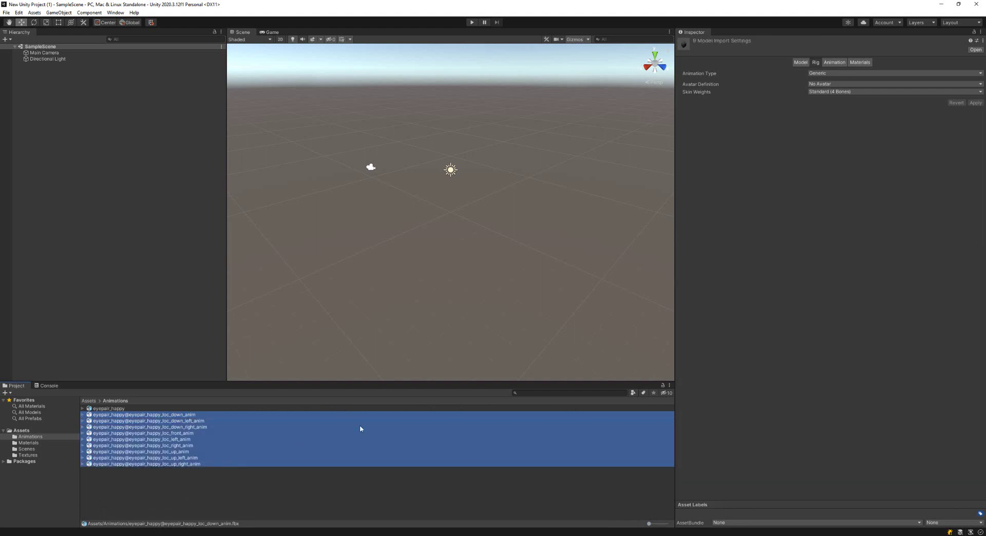
left_click(819, 85)
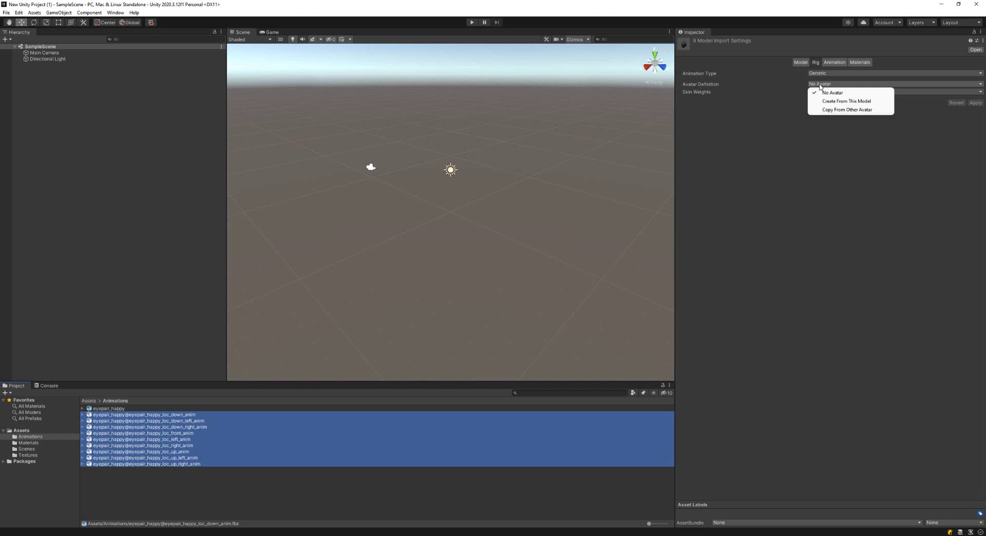
left_click(853, 110)
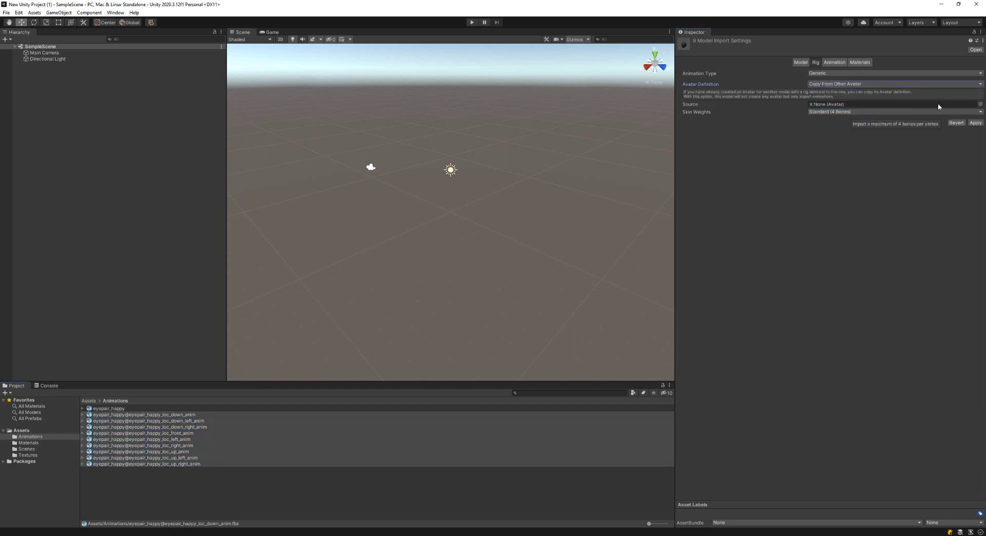
left_click(980, 104)
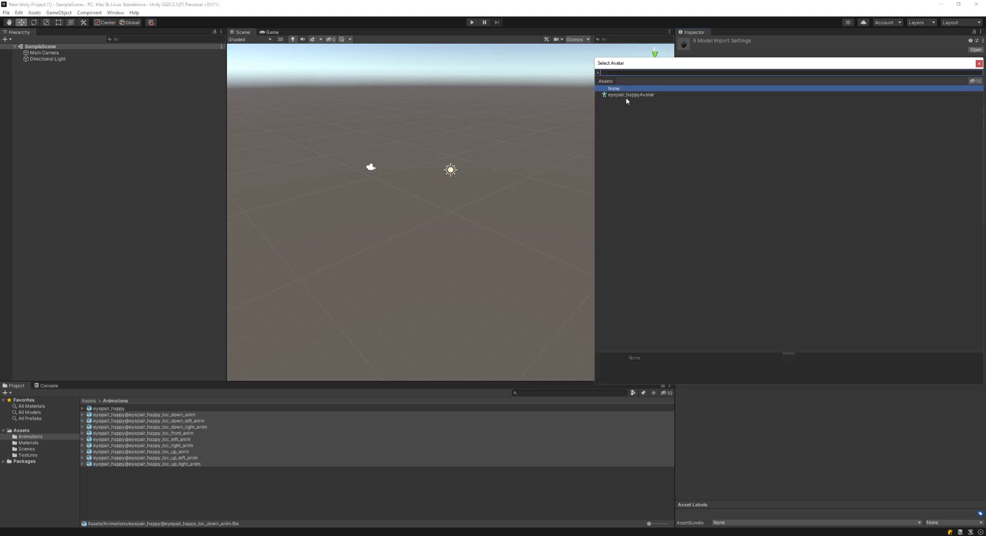
double_click(638, 95)
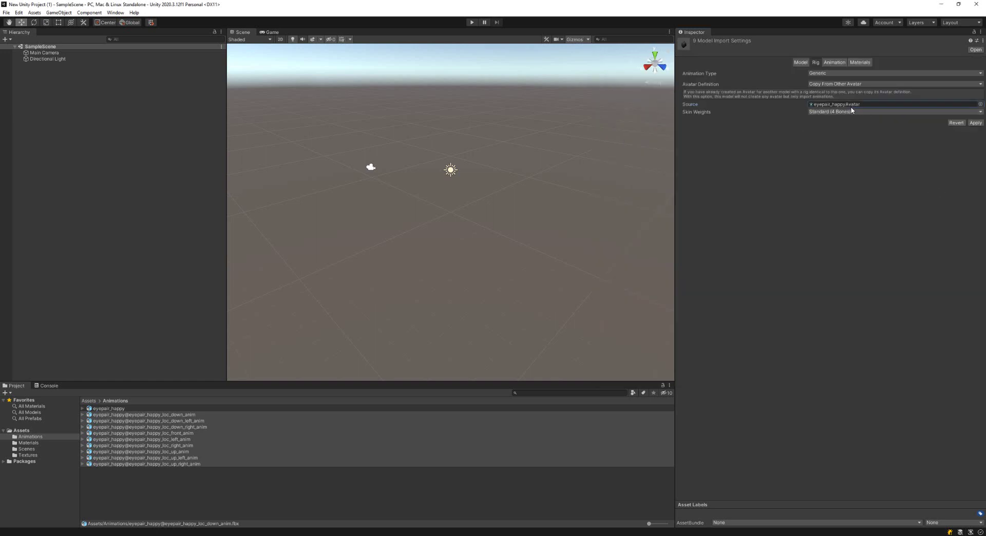
left_click(975, 123)
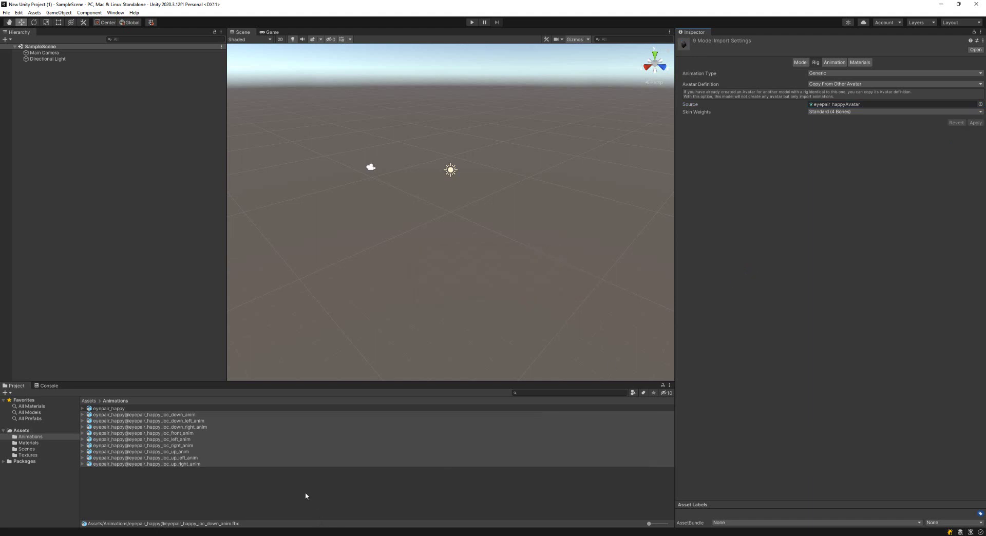
- Examine the model previews of eyepair_happy and its down, left and front animation files from the front
left_click(127, 409)
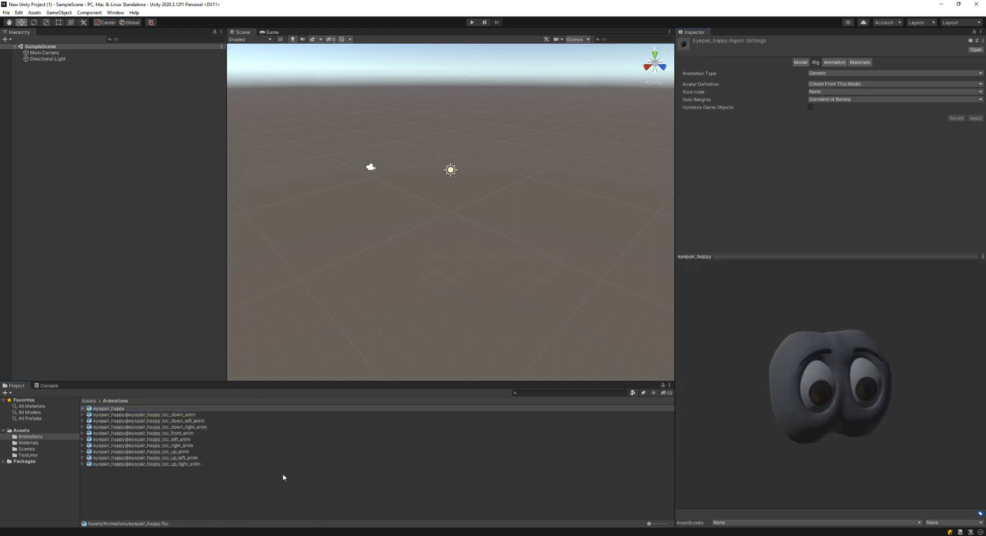
left_click(168, 414)
left_click_drag(829, 381, 792, 354)
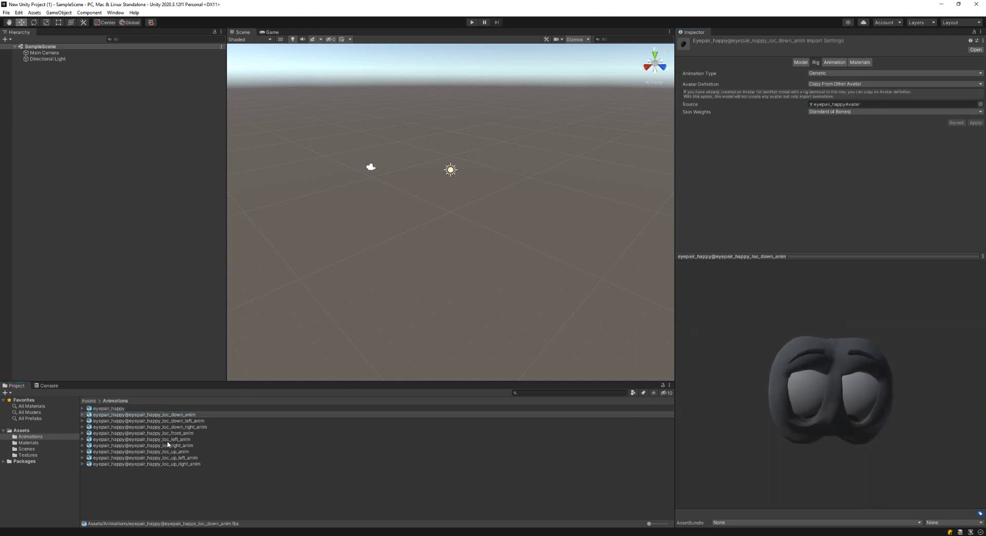
left_click(185, 440)
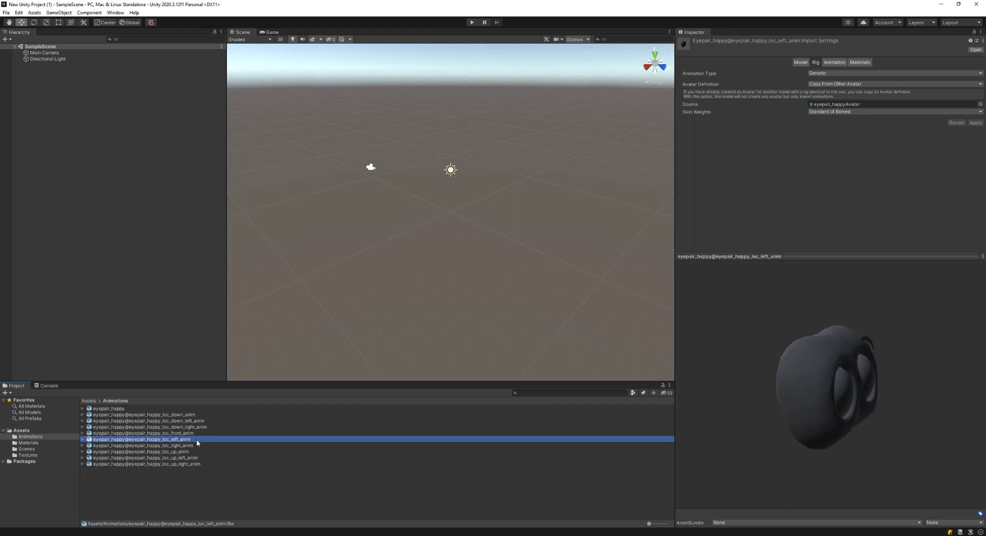
left_click_drag(836, 394, 755, 401)
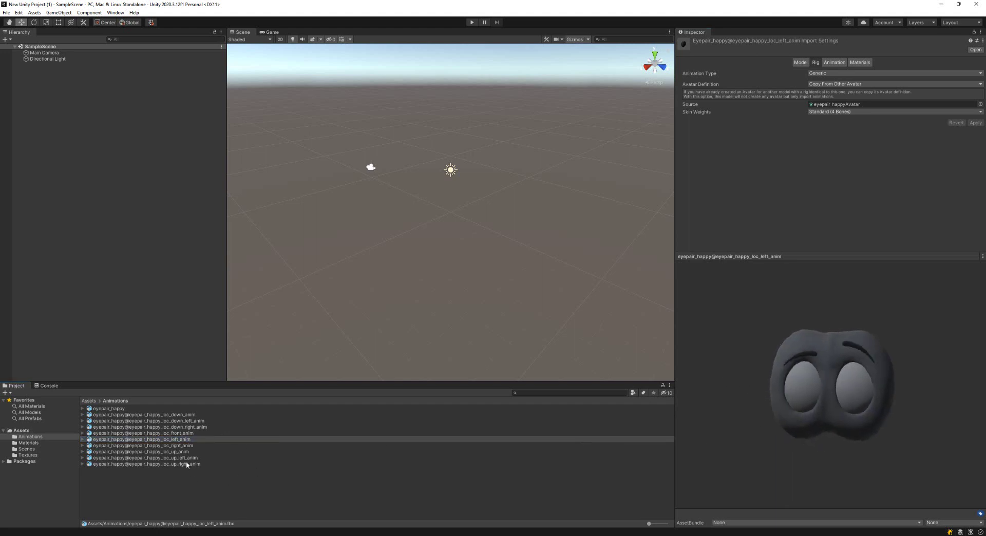
left_click(175, 432)
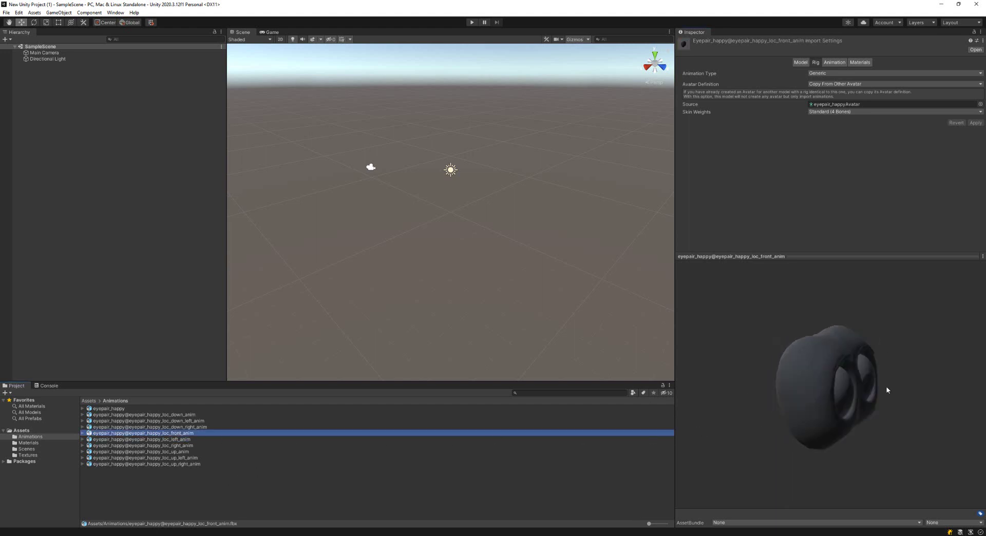
left_click_drag(887, 390, 840, 407)
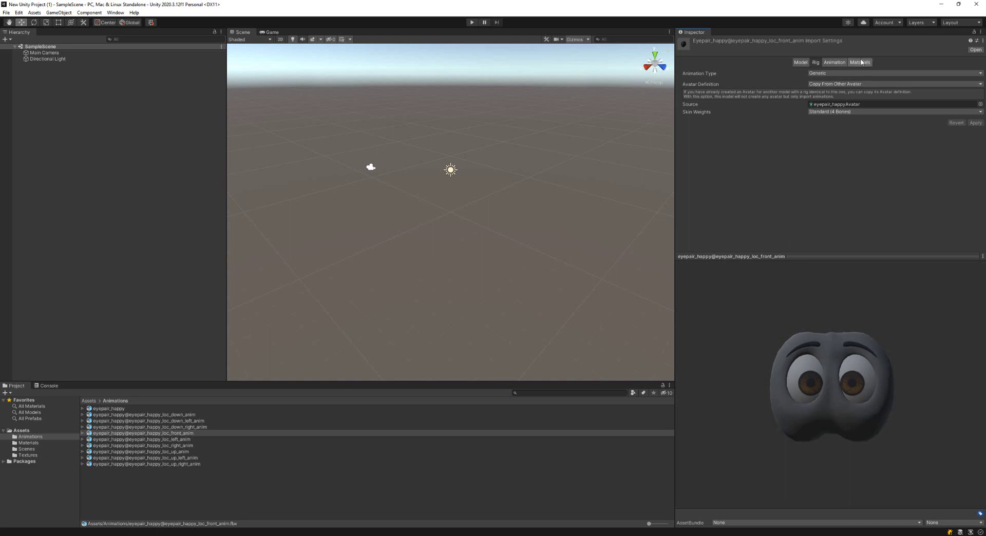
- Play the front and left eye animation clips in the preview to check their motion
left_click(832, 62)
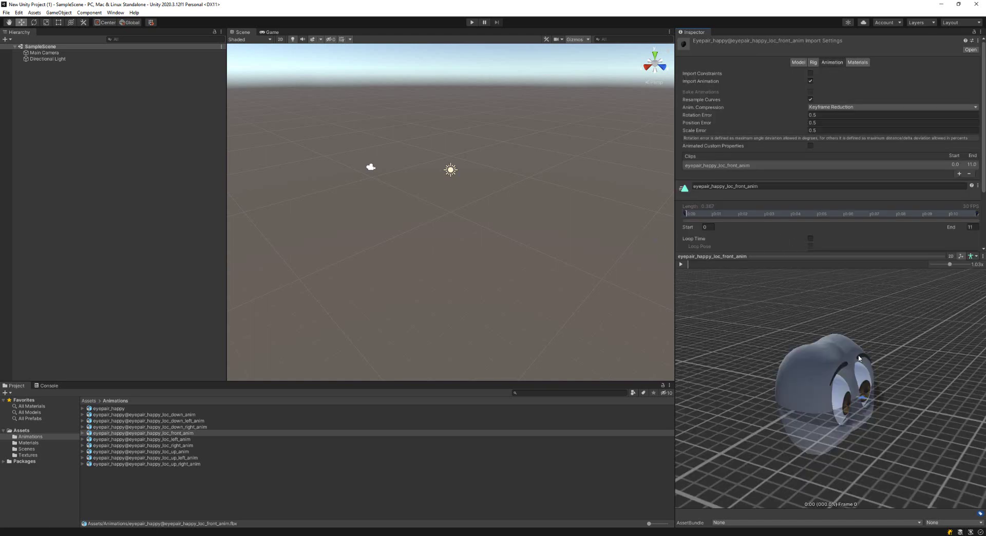
left_click(681, 264)
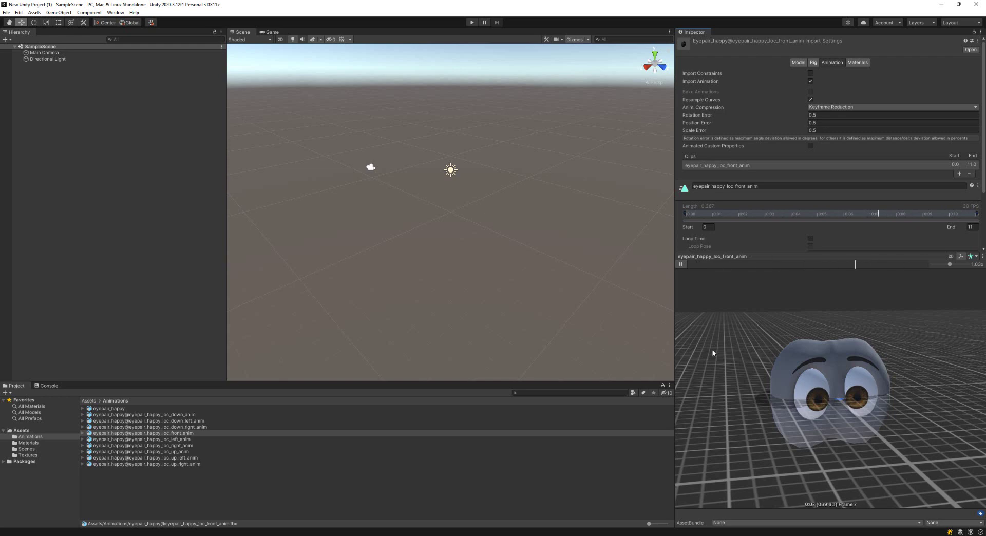
left_click(169, 439)
left_click_drag(827, 391, 794, 394)
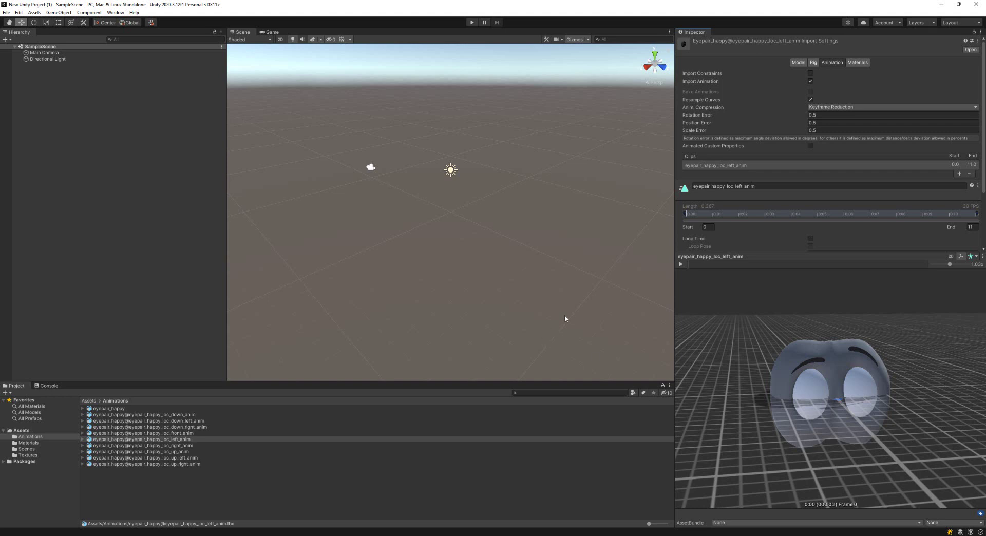
left_click(681, 264)
left_click_drag(675, 266, 676, 266)
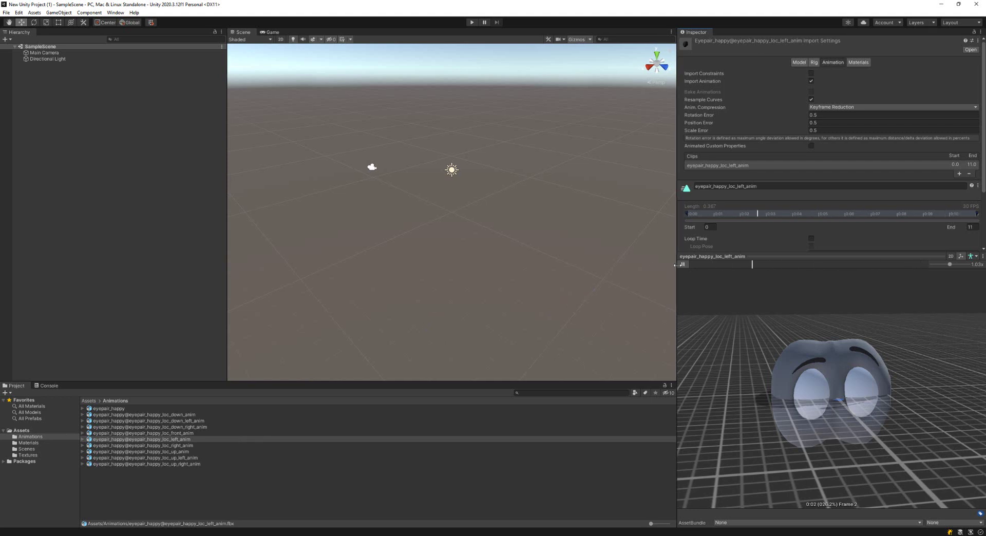
- Add the eyepair_happy model to the SampleScene hierarchy and expand its child objects
left_click(681, 266)
left_click_drag(108, 410, 53, 176)
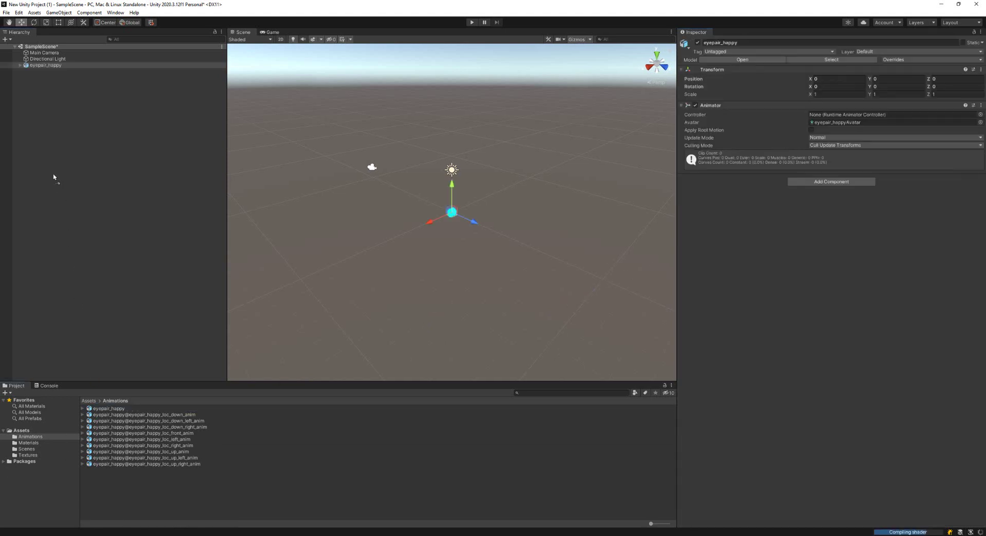
left_click(21, 65)
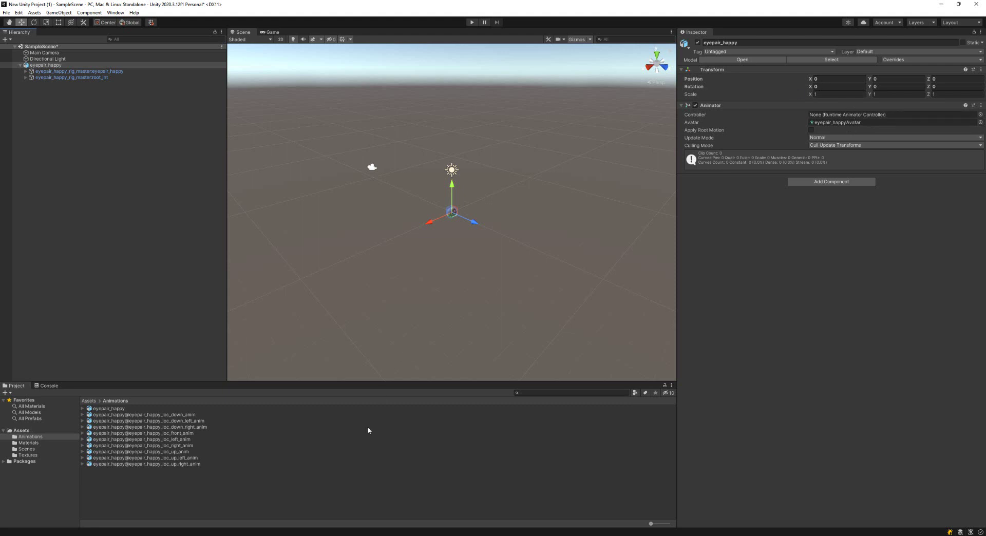
- Create an Animator Controller named eyepair_Controller in the Animations folder
right_click(230, 505)
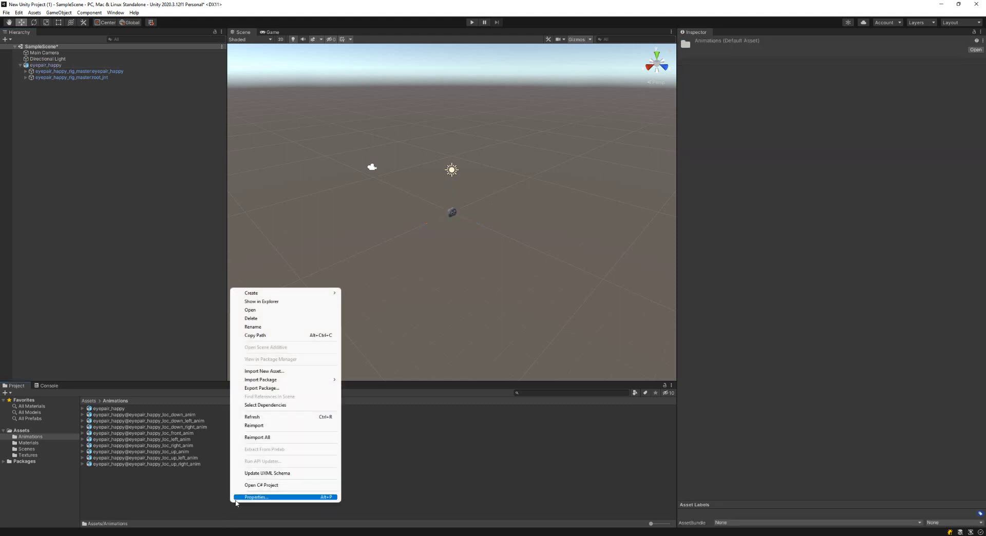
mouse_move(305, 293)
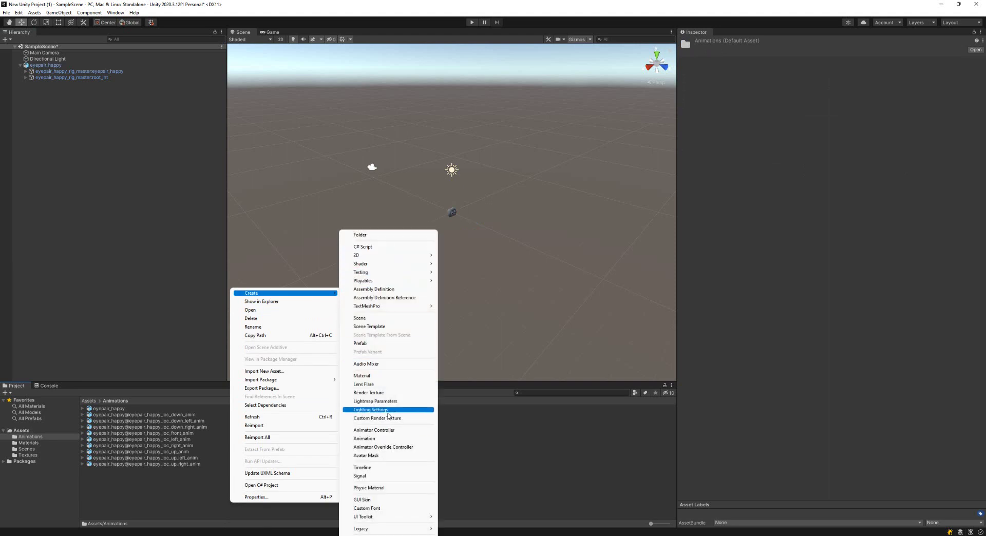
left_click(390, 431)
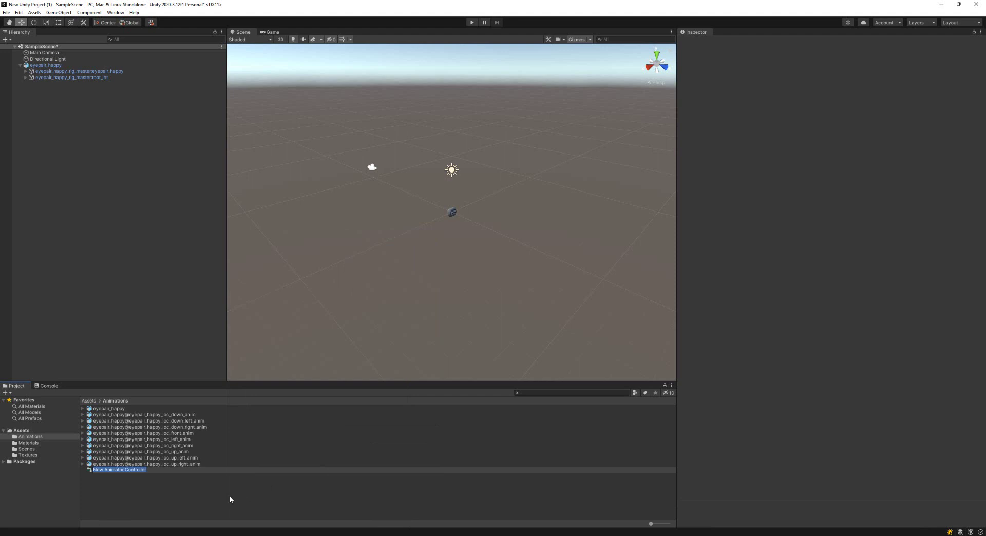
type("eyepair_Con")
key("Return")
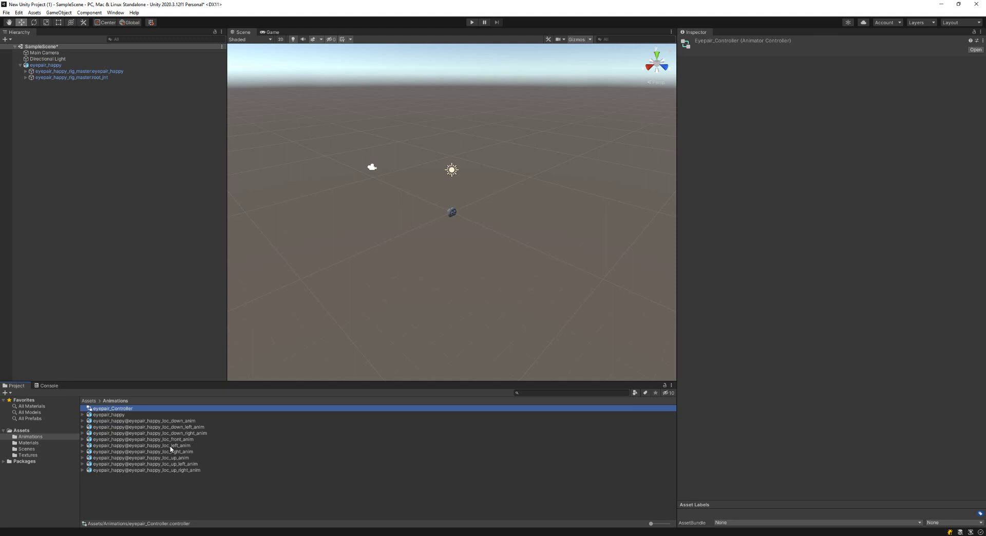
- Assign eyepair_Controller to the Animator of the eyepair_happy scene object and open the controller for editing
left_click(57, 66)
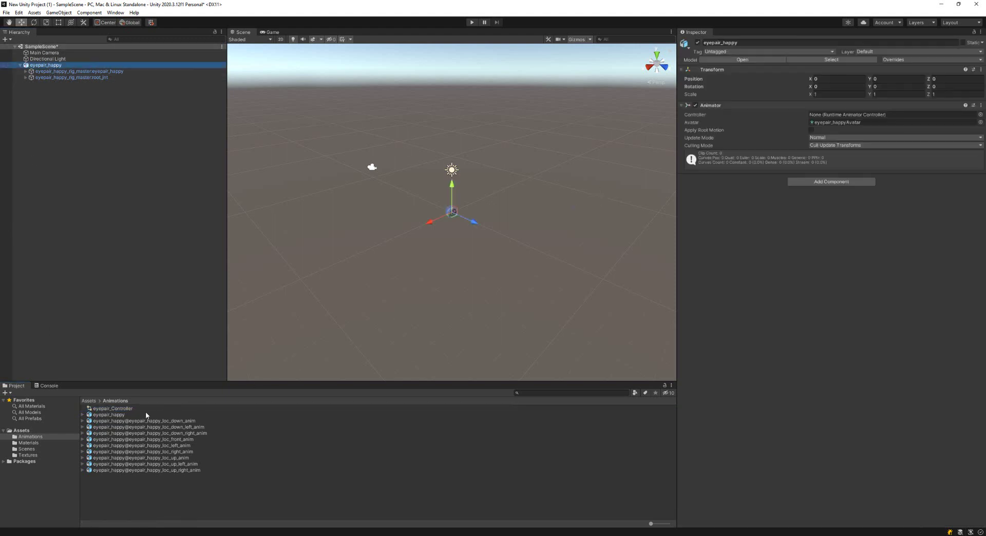
left_click_drag(100, 409, 862, 116)
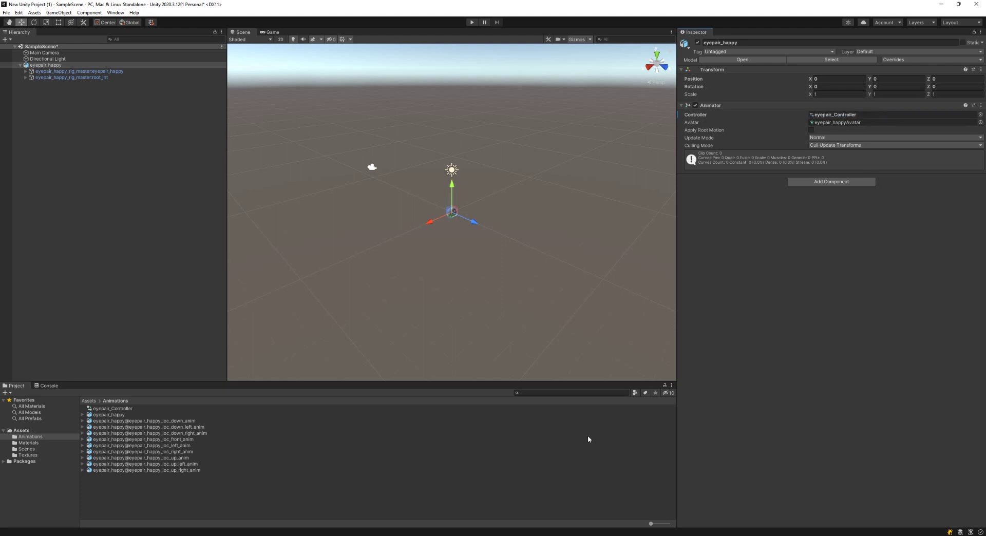
left_click(127, 409)
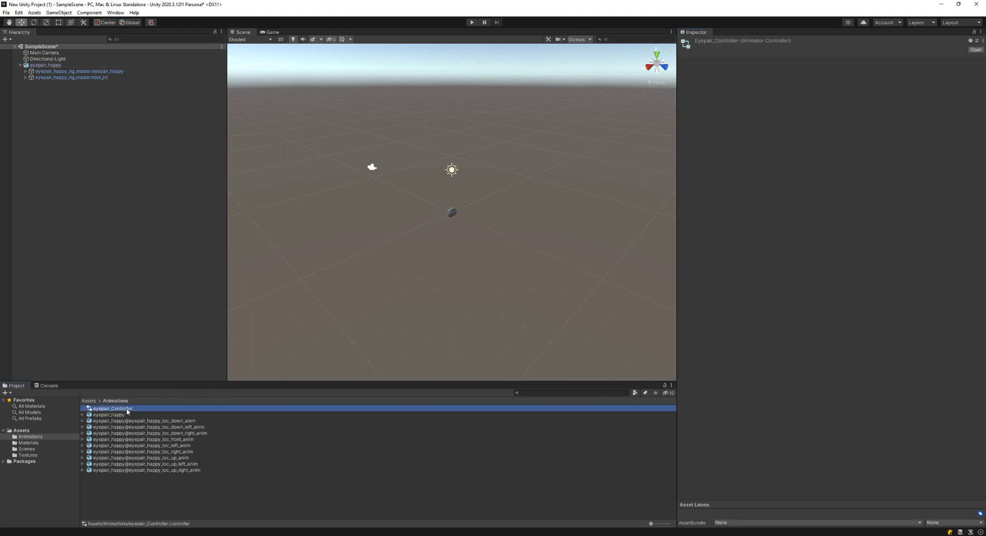
double_click(130, 409)
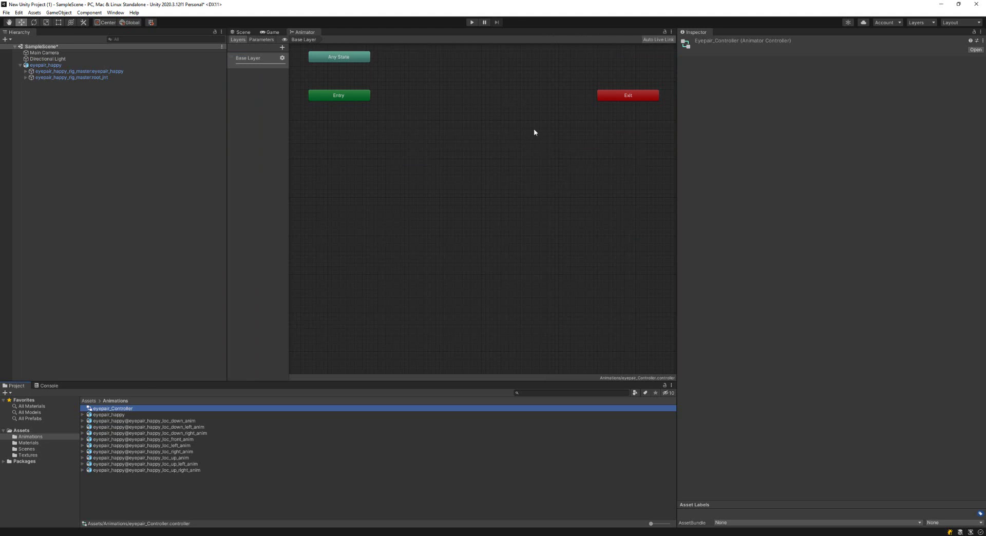
- Create a new Blend Tree state between Entry and Exit in the base layer and open it
middle_click_drag(534, 132, 532, 276)
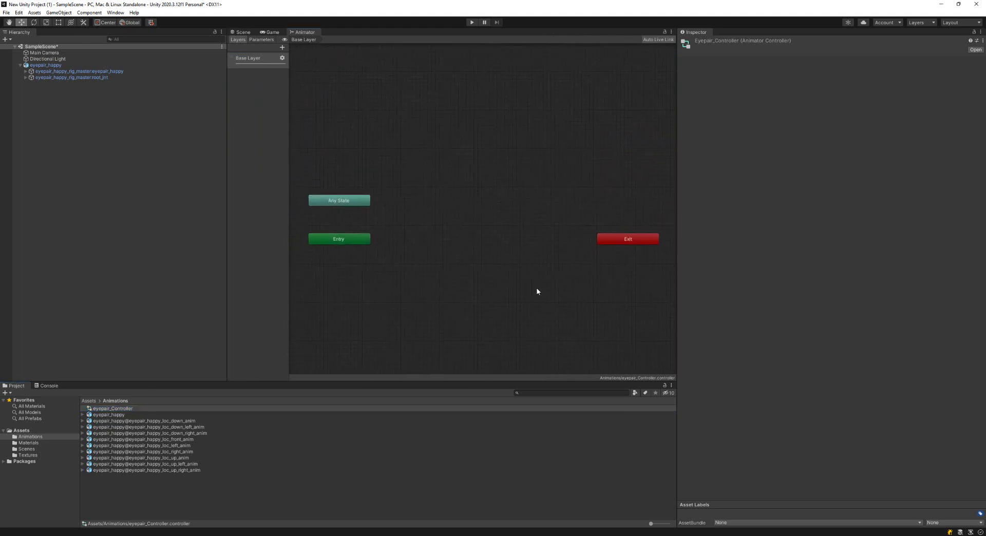
right_click(484, 219)
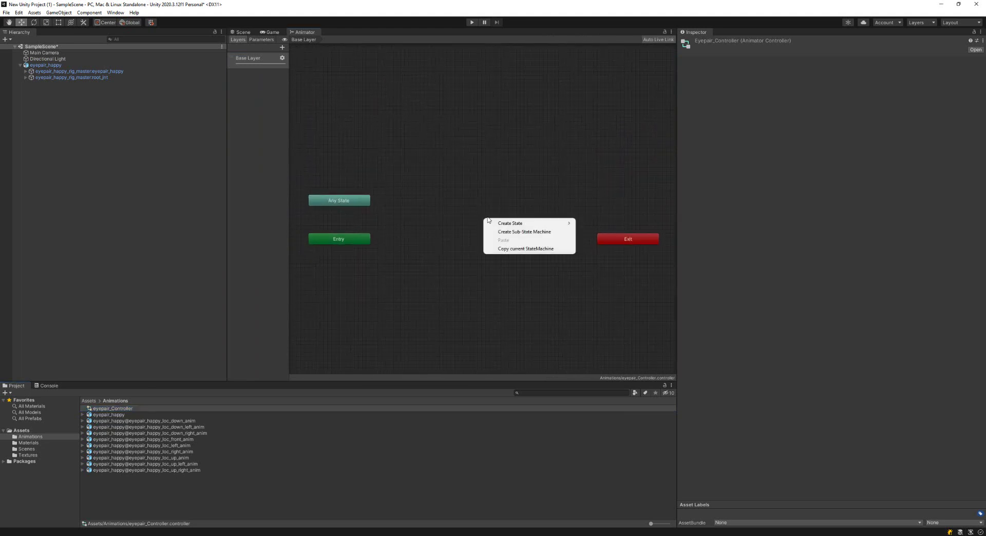
mouse_move(514, 223)
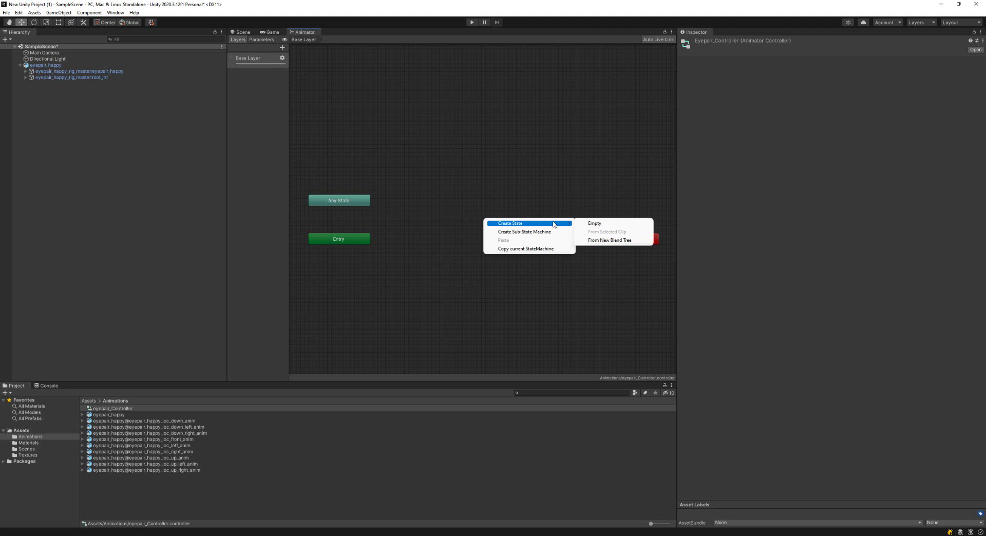
left_click(612, 240)
left_click(511, 216)
left_click_drag(511, 216, 491, 207)
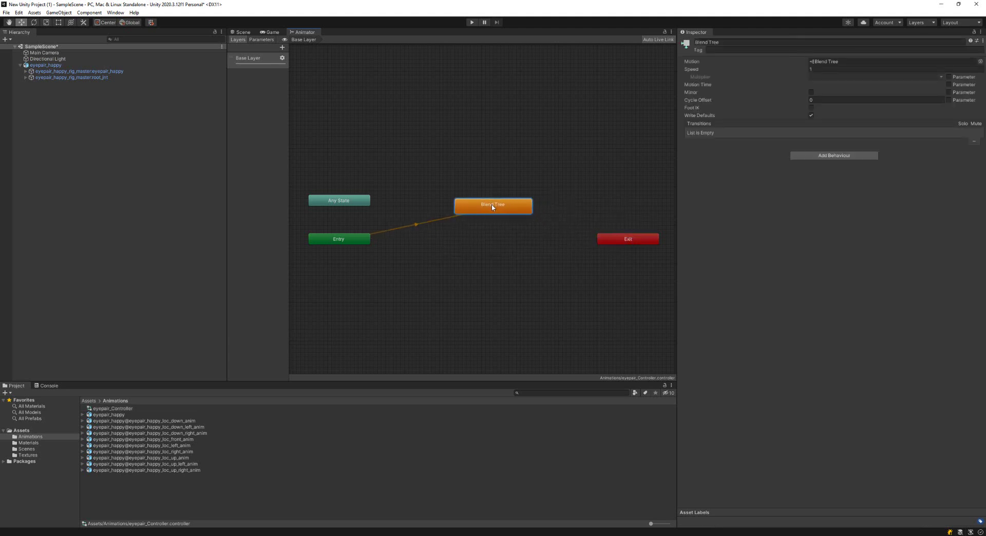
double_click(492, 207)
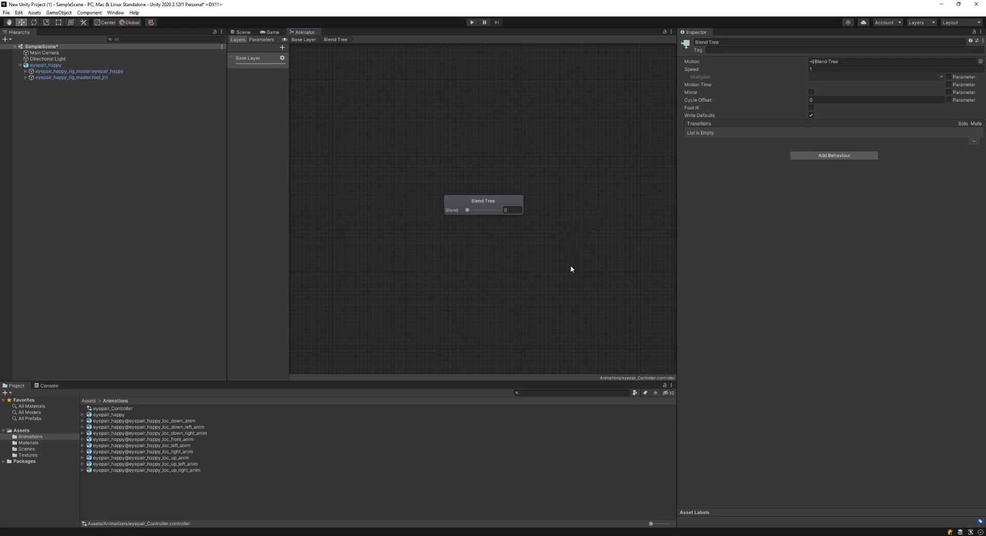
- Show the controller's parameters and add two empty motion fields to the Blend Tree
left_click(262, 40)
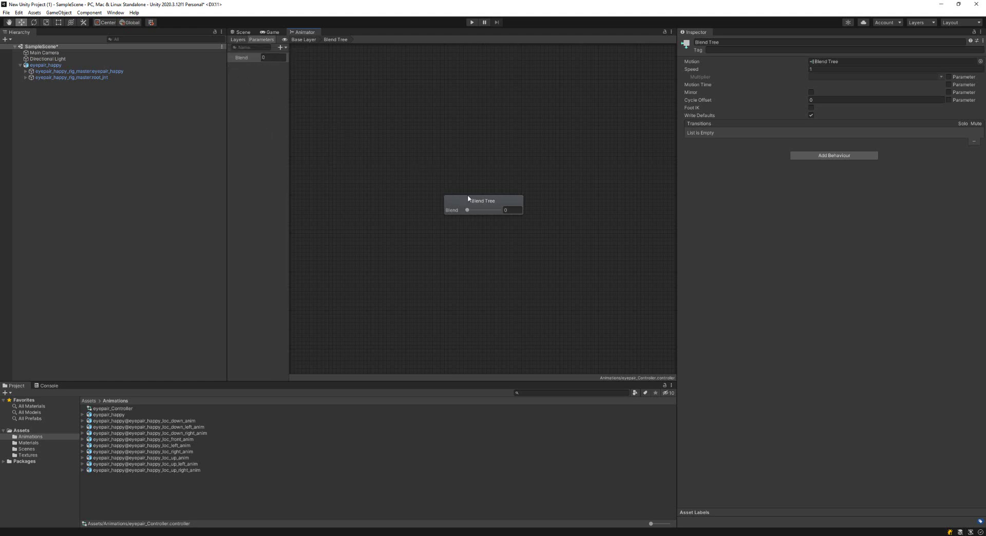
left_click_drag(467, 210, 498, 210)
left_click(477, 200)
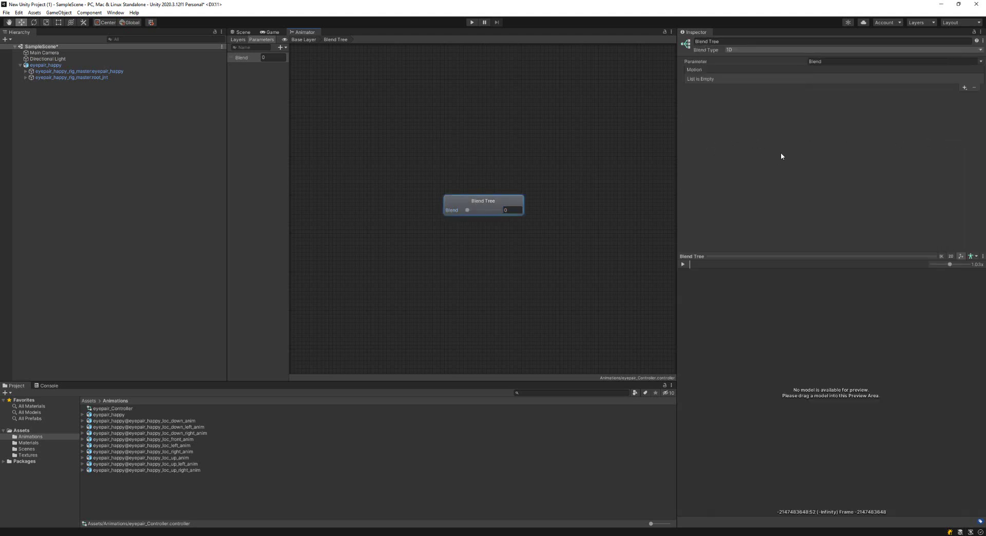
left_click(964, 87)
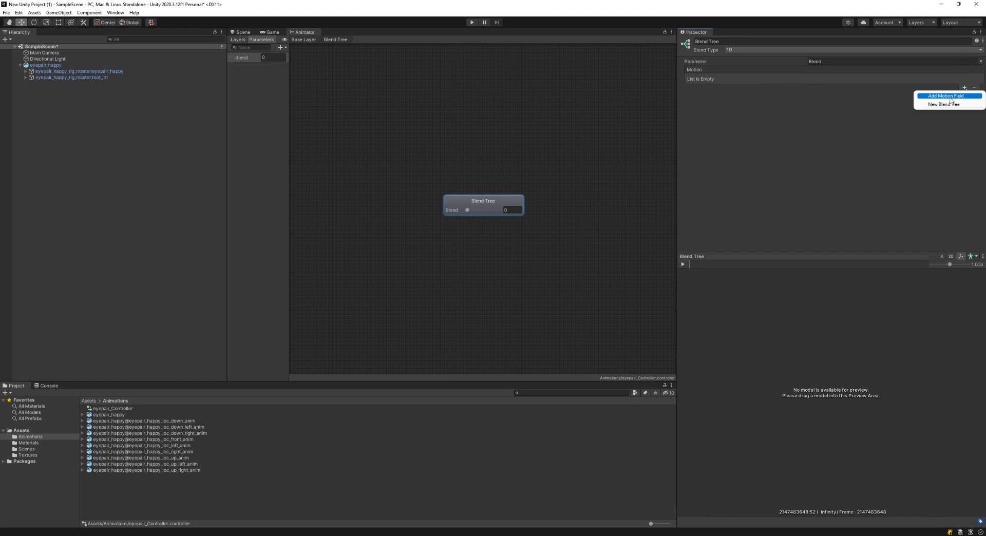
left_click(941, 96)
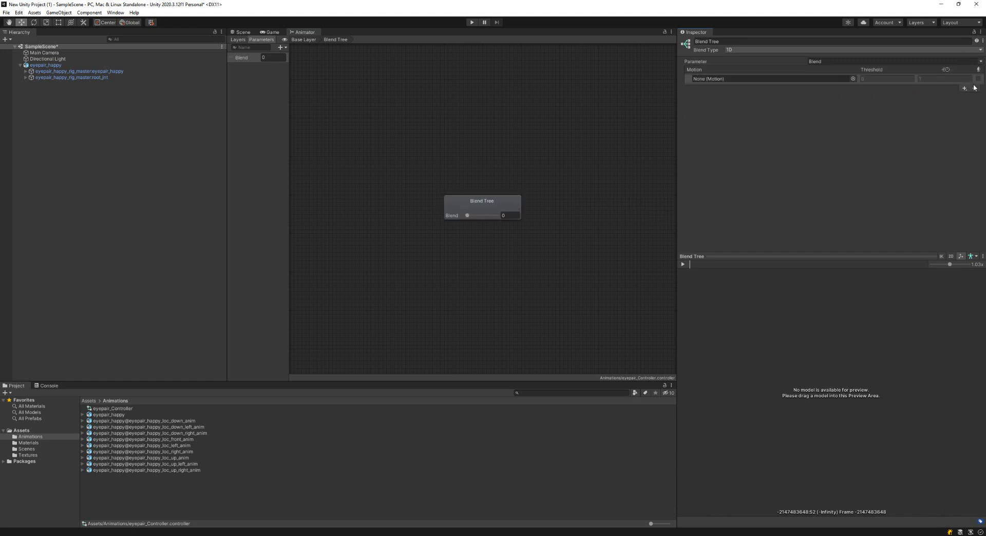
left_click(964, 88)
left_click(956, 96)
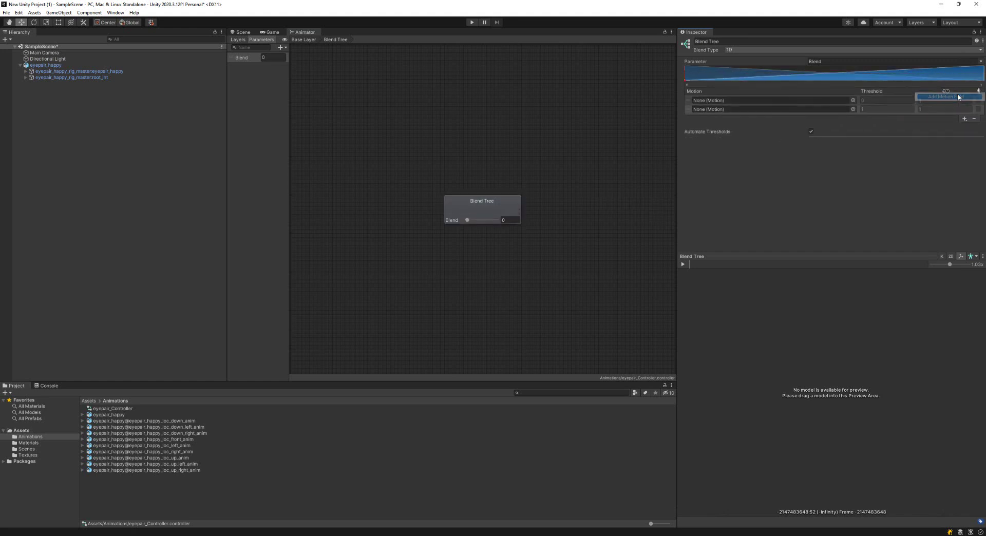
left_click(964, 123)
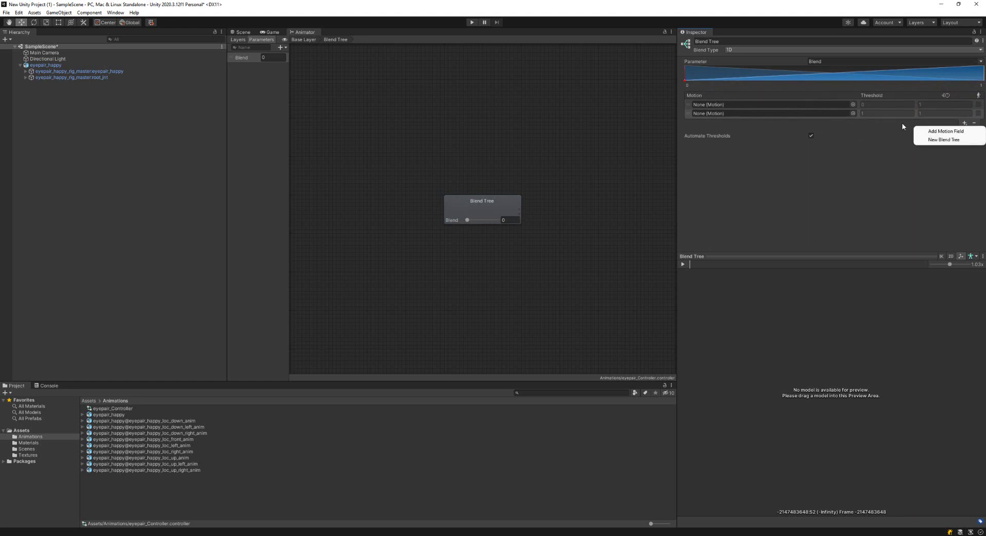
left_click(789, 171)
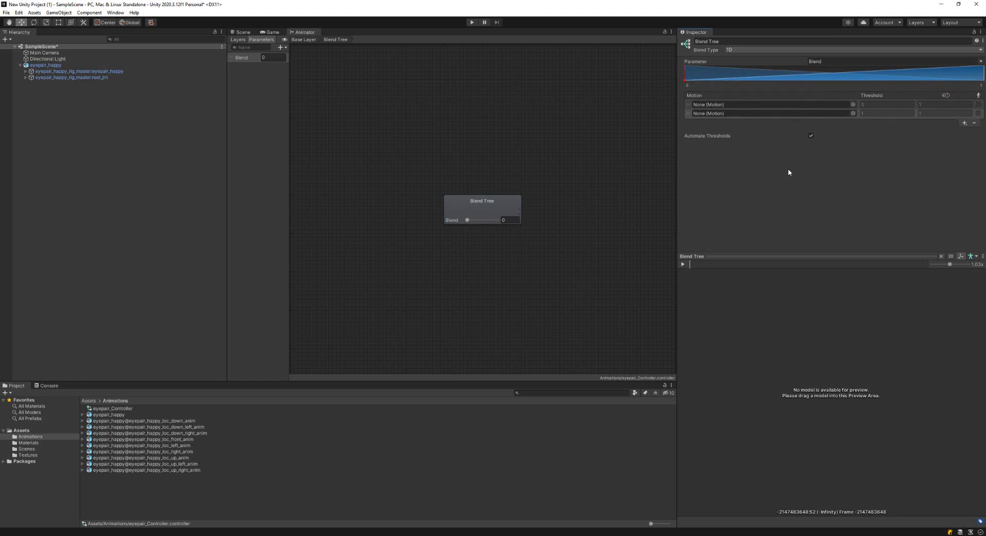
- Assign eyepair_happy_loc_left_anim to the Blend Tree's first motion field and eyepair_happy_loc_right_anim to the second
left_click(852, 105)
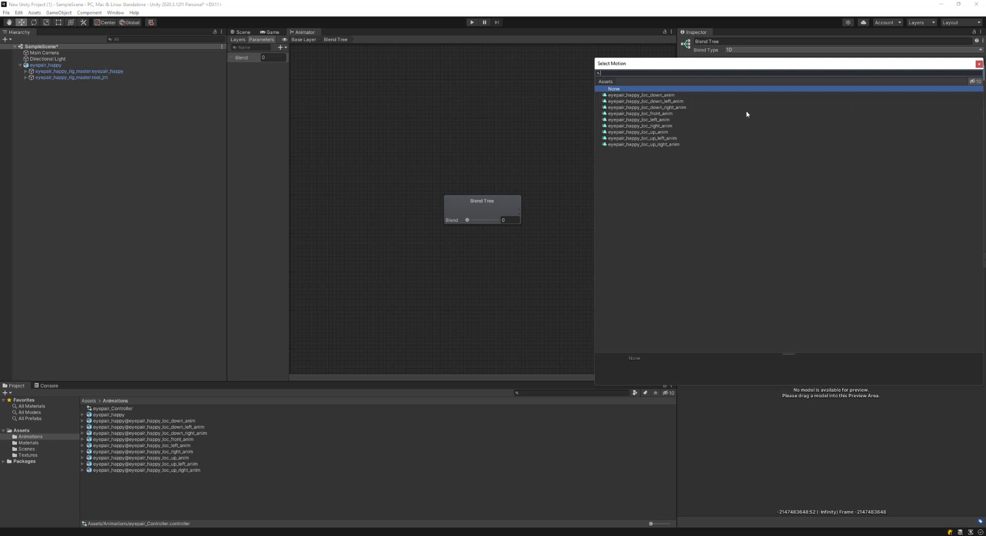
double_click(661, 121)
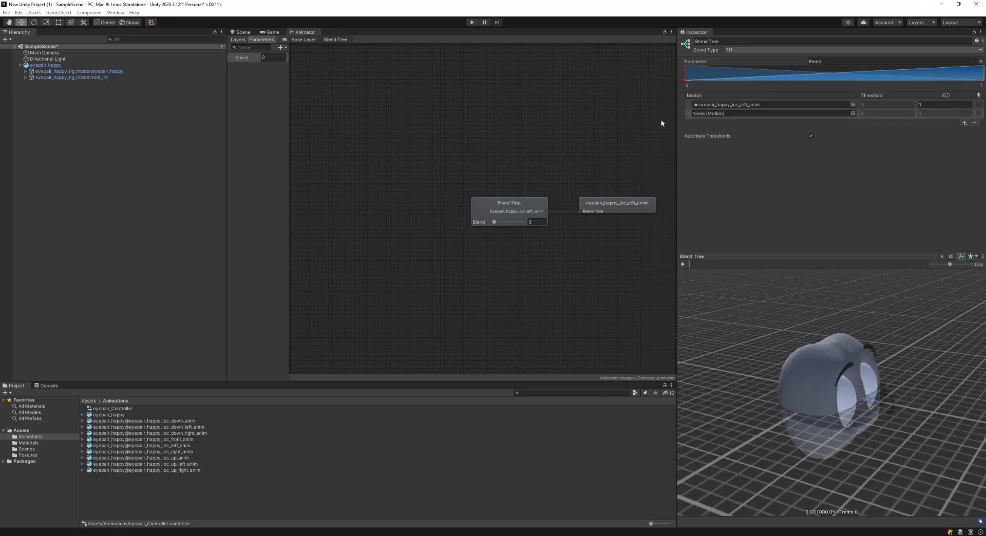
left_click(853, 113)
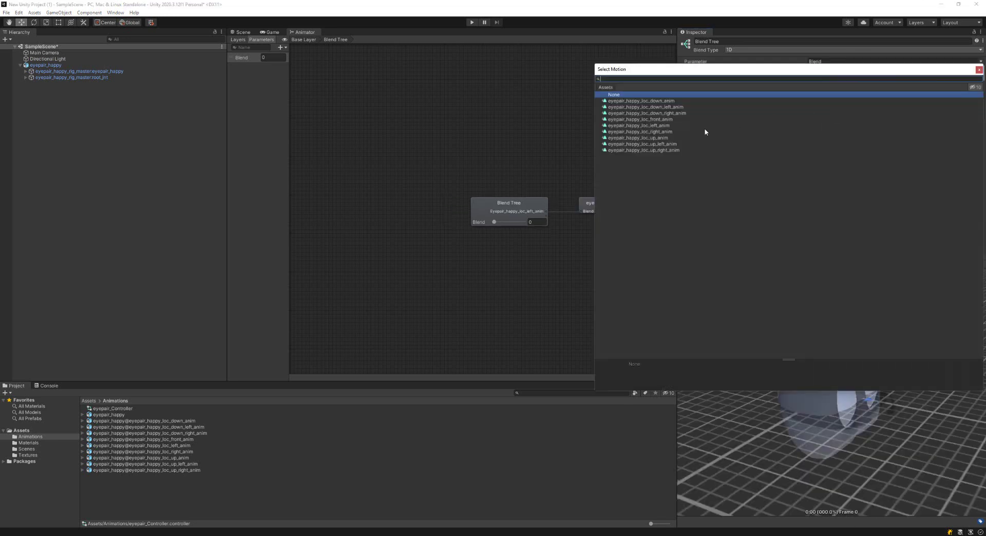
double_click(663, 132)
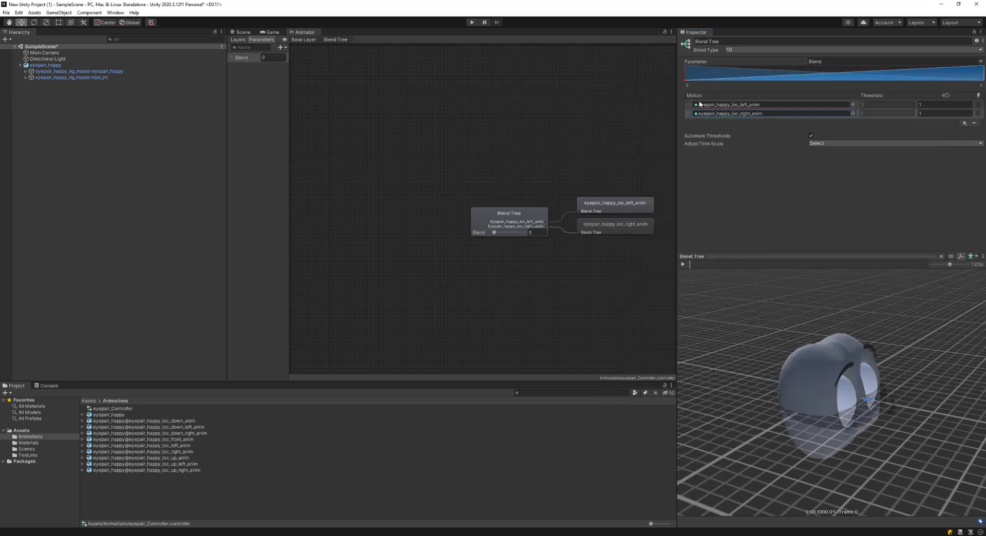
- Scrub the Blend value between the left and right motions while viewing the preview model from the front
left_click_drag(861, 374, 811, 349)
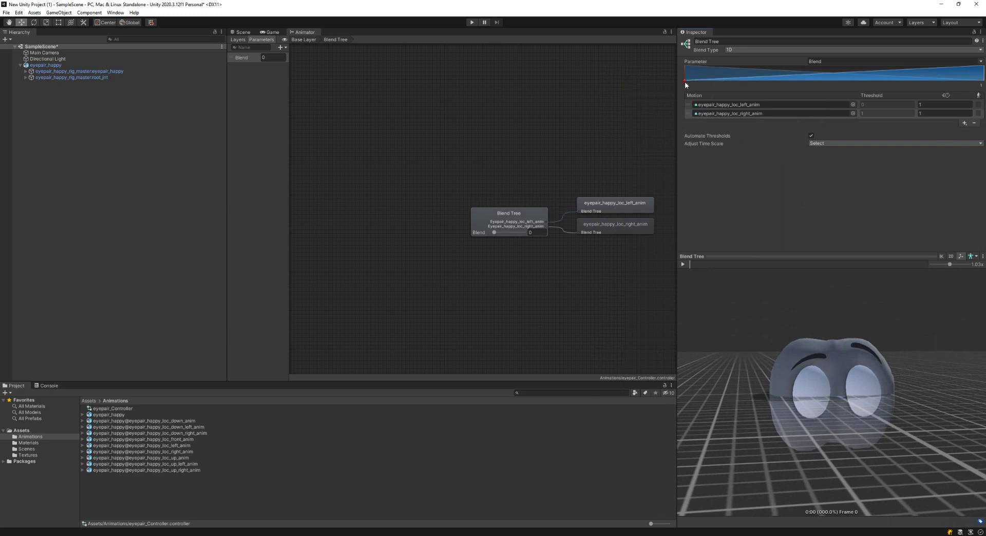
mouse_move(685, 82)
left_mouse_down()
mouse_move(827, 74)
mouse_move(880, 92)
mouse_move(965, 92)
mouse_move(768, 85)
mouse_move(835, 87)
left_mouse_up()
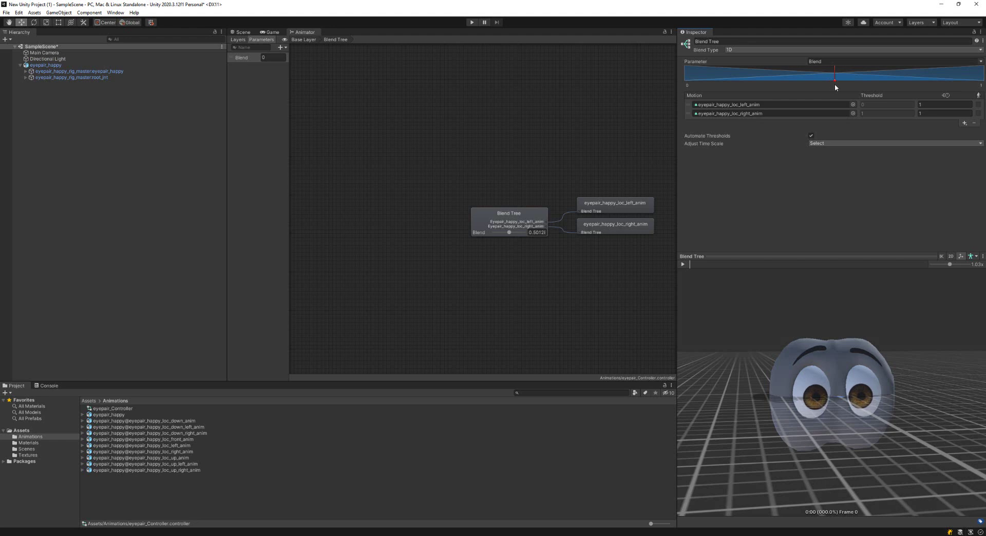
mouse_move(835, 86)
left_mouse_down()
mouse_move(903, 91)
mouse_move(841, 88)
left_mouse_up()
mouse_move(833, 89)
left_mouse_down()
mouse_move(707, 82)
mouse_move(945, 75)
mouse_move(657, 75)
left_mouse_up()
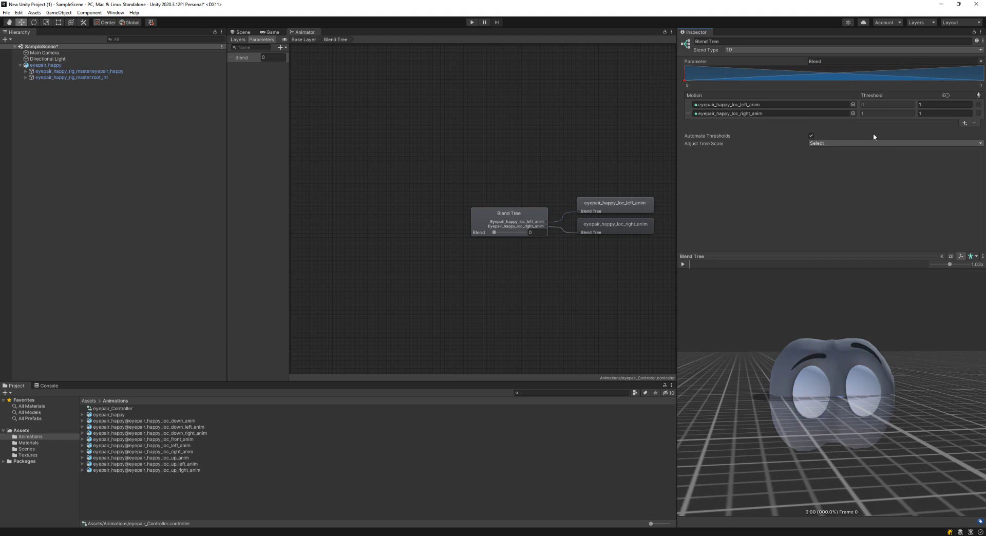
- Add a third motion field with eyepair_happy_loc_front_anim and reorder it between the left and right motions
left_click(964, 123)
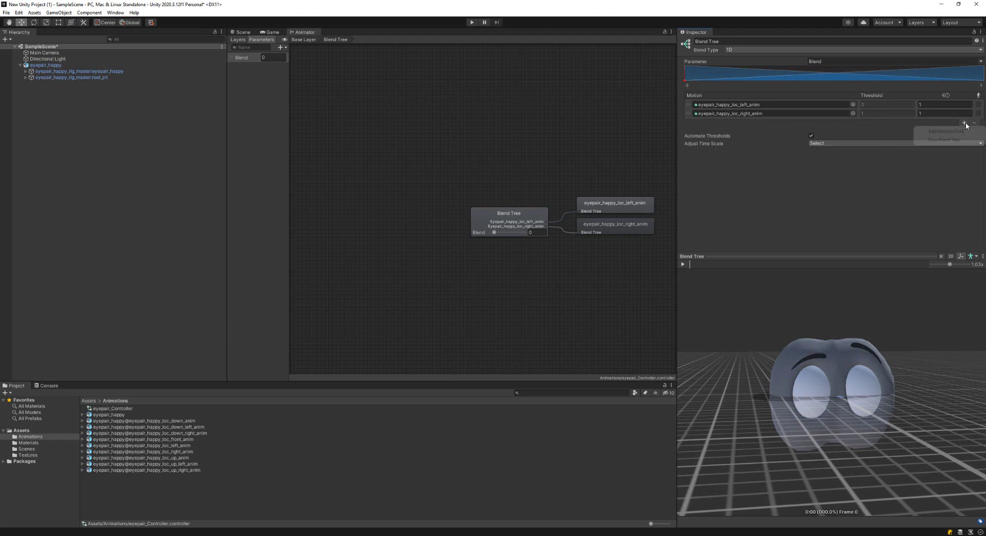
left_click(954, 131)
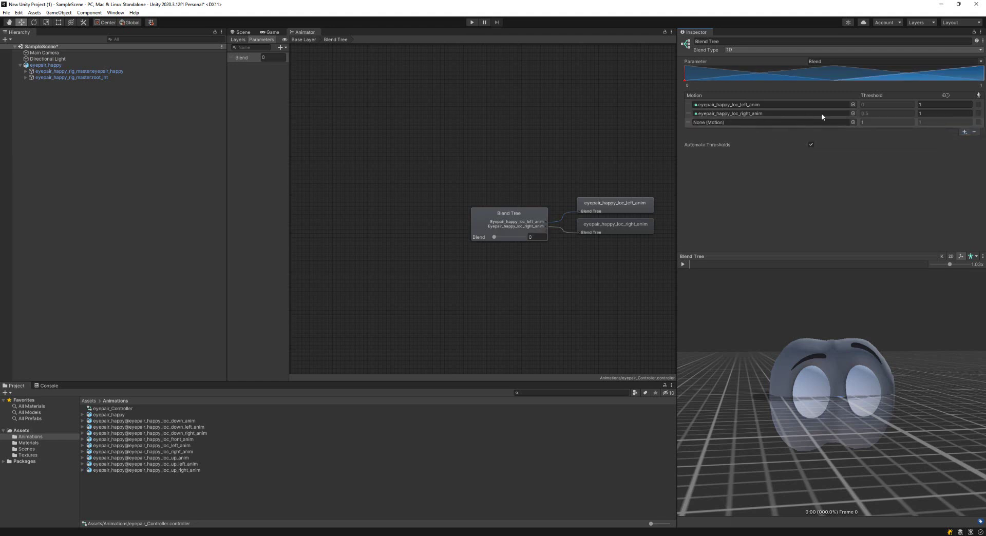
left_click(852, 121)
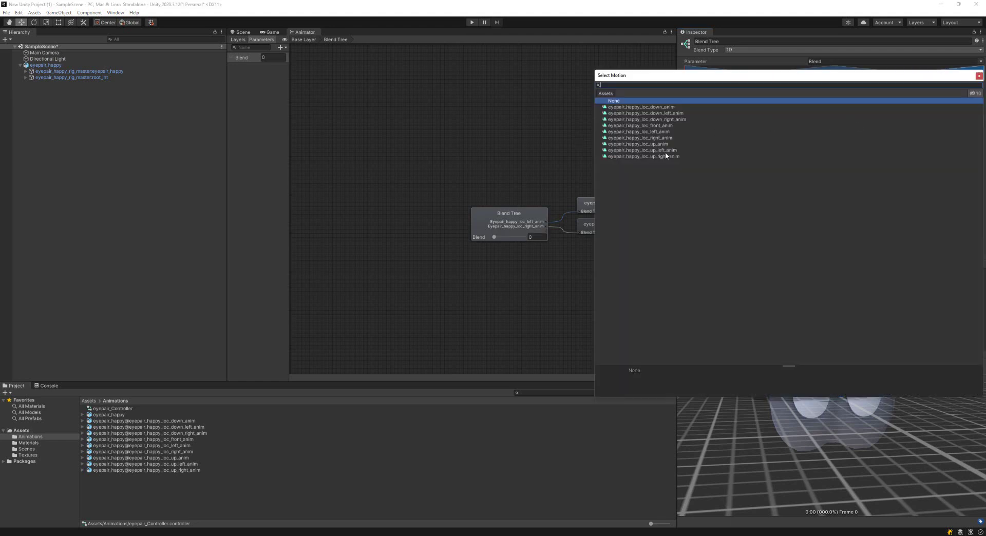
double_click(663, 126)
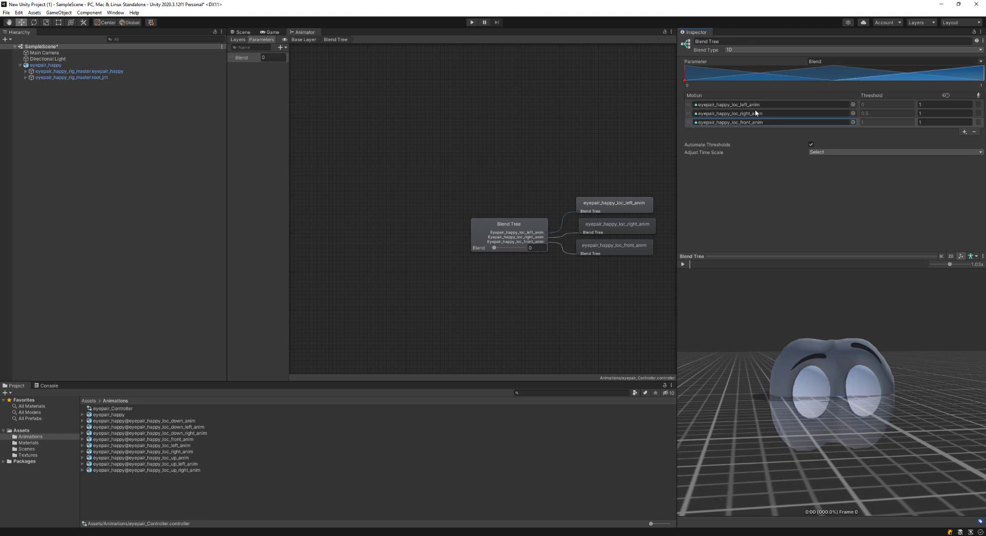
left_click_drag(686, 127, 724, 109)
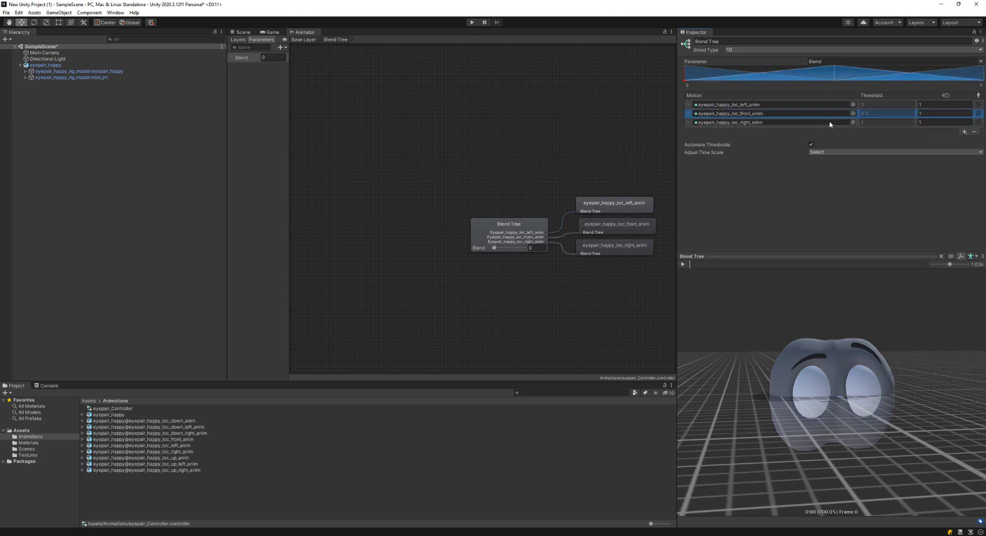
left_click(882, 104)
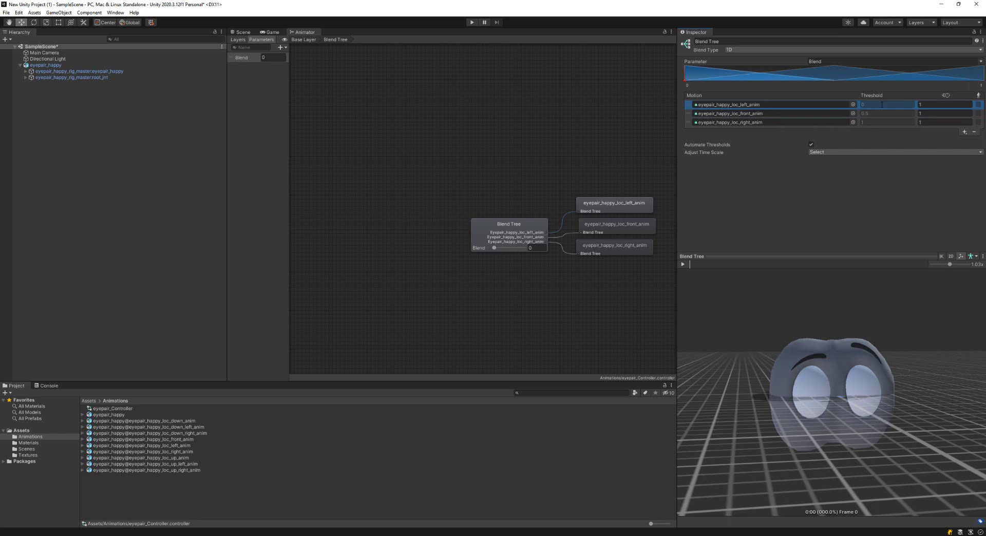
- Set the Blend Tree's lower range limit to -1, keep the upper at 1, and nudge the Blend value slightly towards the right motion
left_click(735, 82)
type("-1")
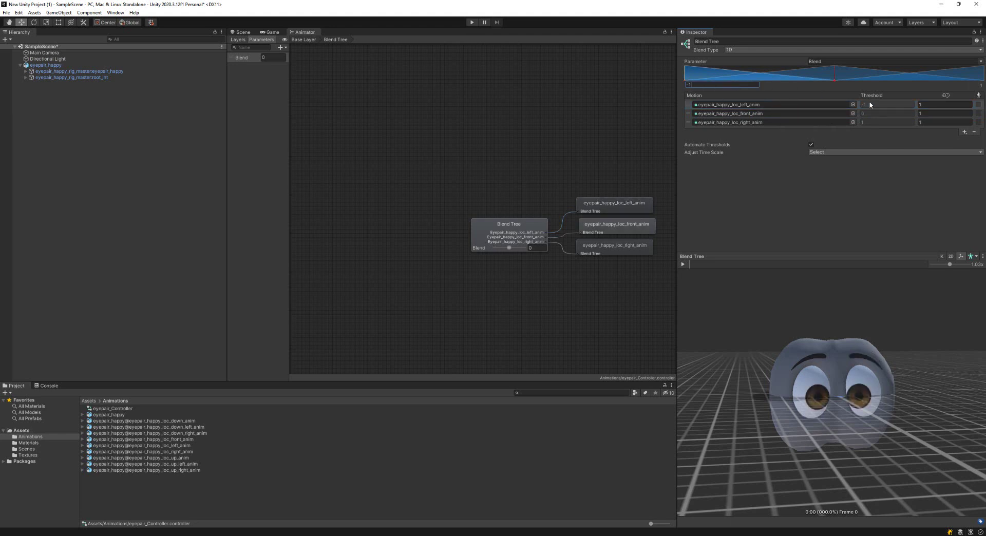
left_click(866, 113)
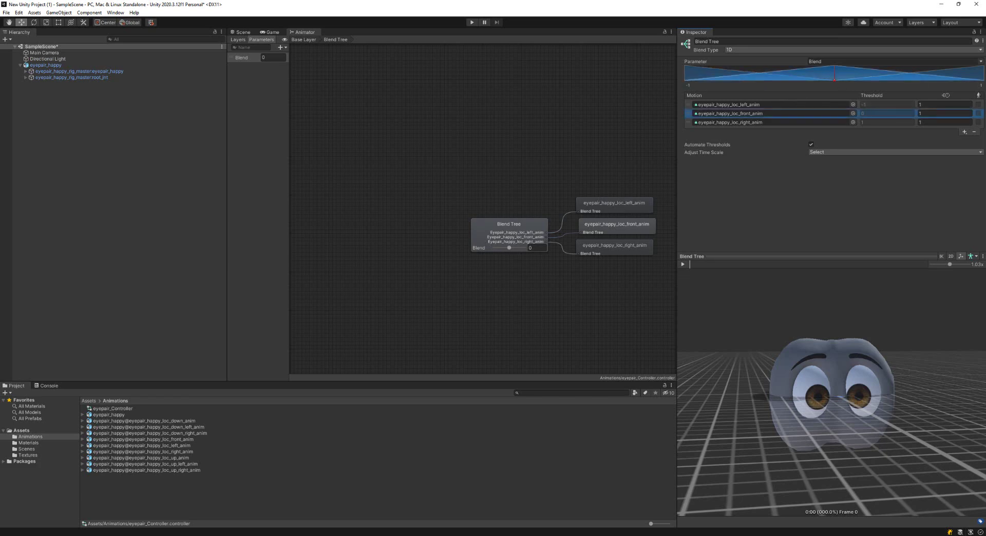
left_click(979, 84)
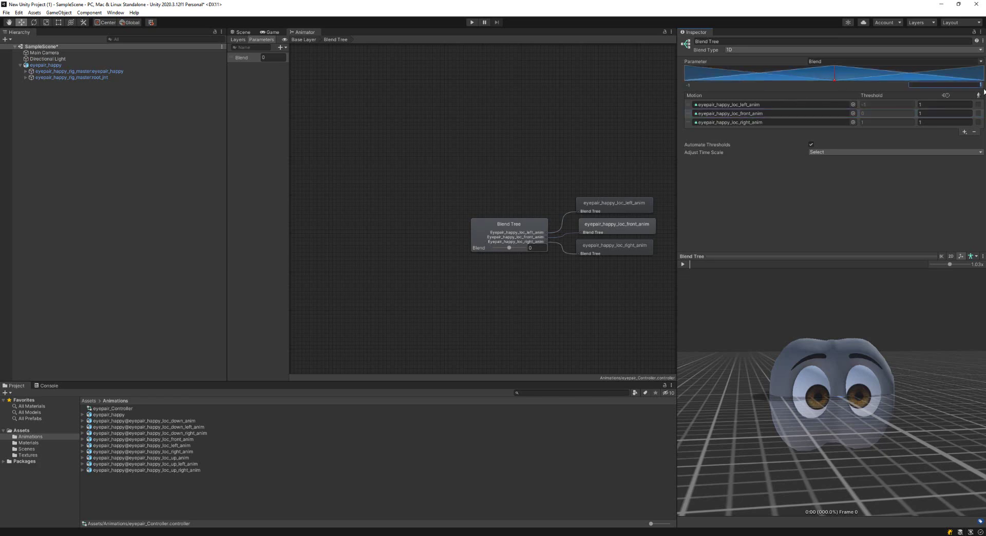
left_click(867, 128)
mouse_move(509, 249)
left_mouse_down()
mouse_move(525, 250)
mouse_move(486, 243)
mouse_move(510, 246)
left_mouse_up()
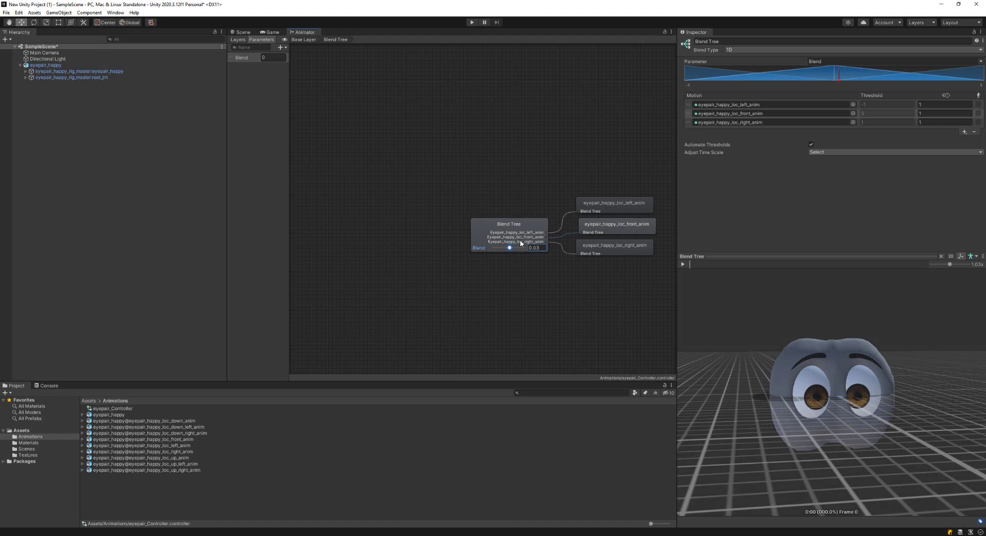
- Create and attach a new script named EyeTrackingScript to the eyepair_happy object and open it in Visual Studio
left_click(56, 67)
left_click(823, 183)
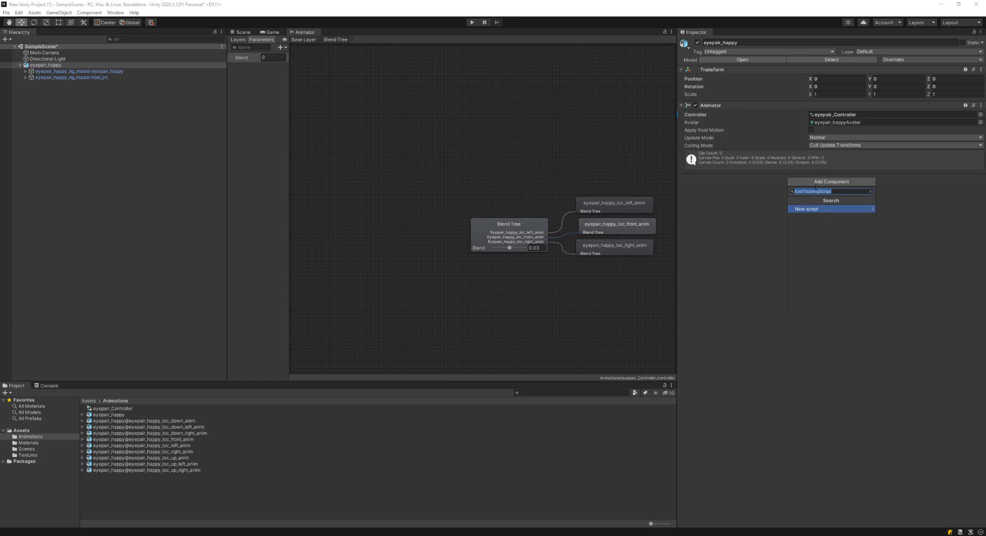
left_click(833, 212)
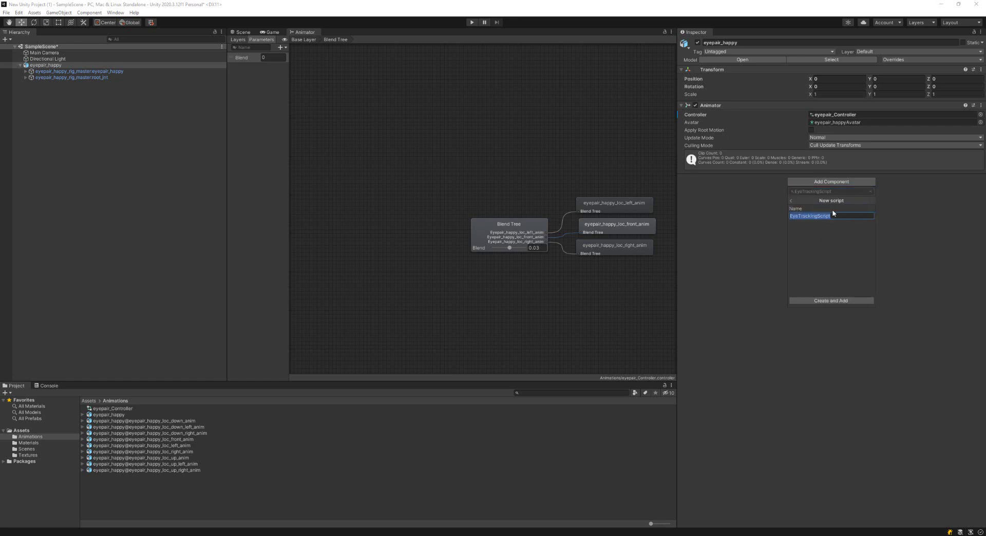
left_click(843, 301)
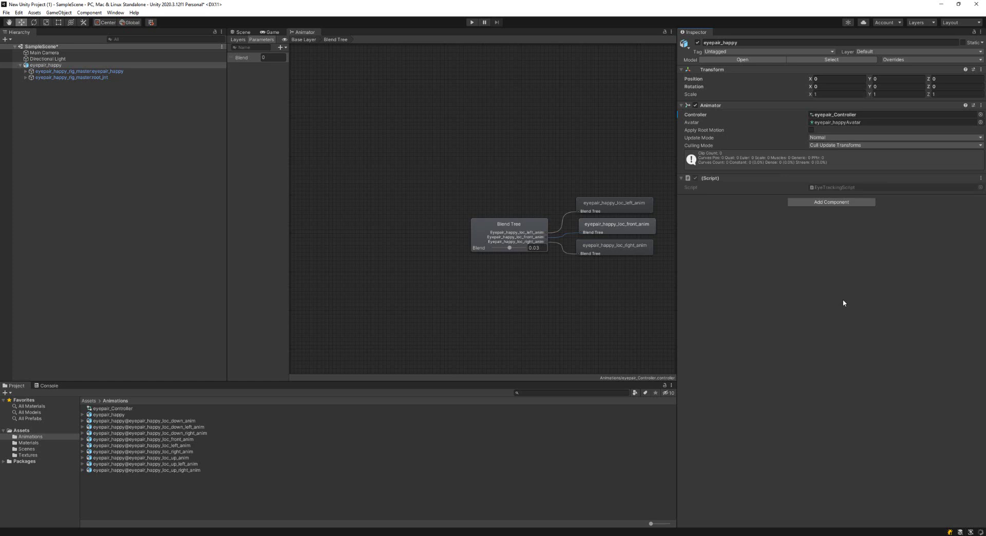
double_click(832, 185)
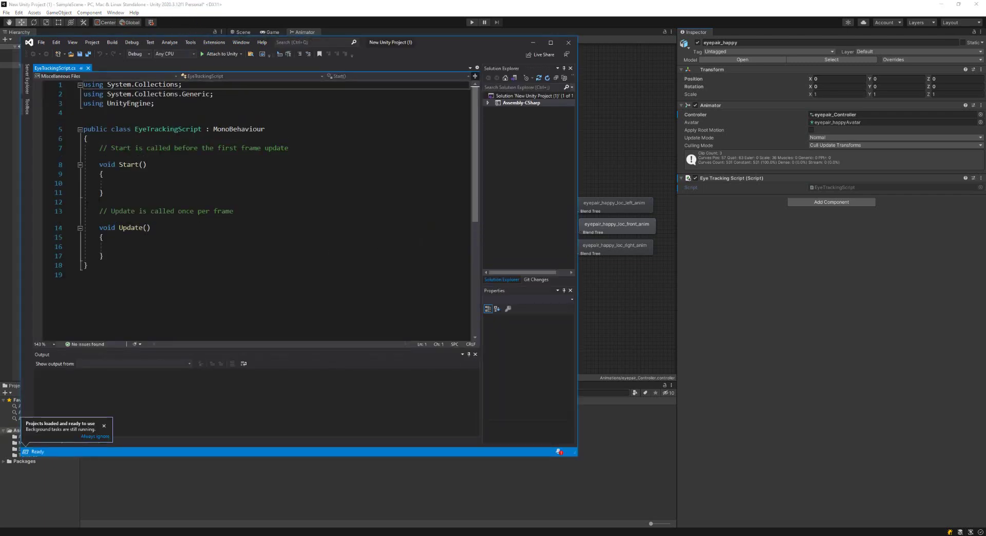
- Delete the default comment lines above the Start and Update methods
left_click(131, 147)
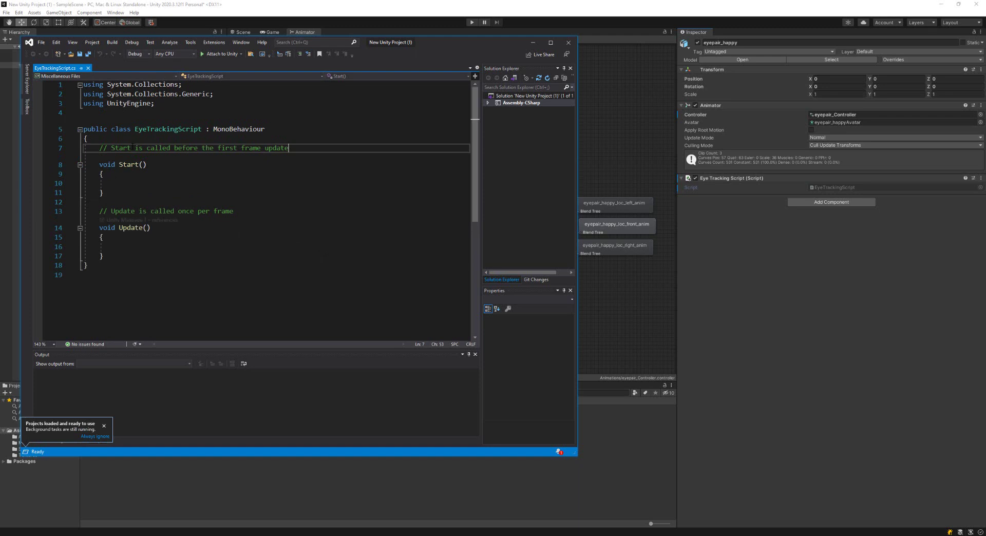
key("End")
key("shift+Home")
key("BackSpace")
key("Down")
key("Down")
key("Down")
key("Down")
key("Down")
key("Down")
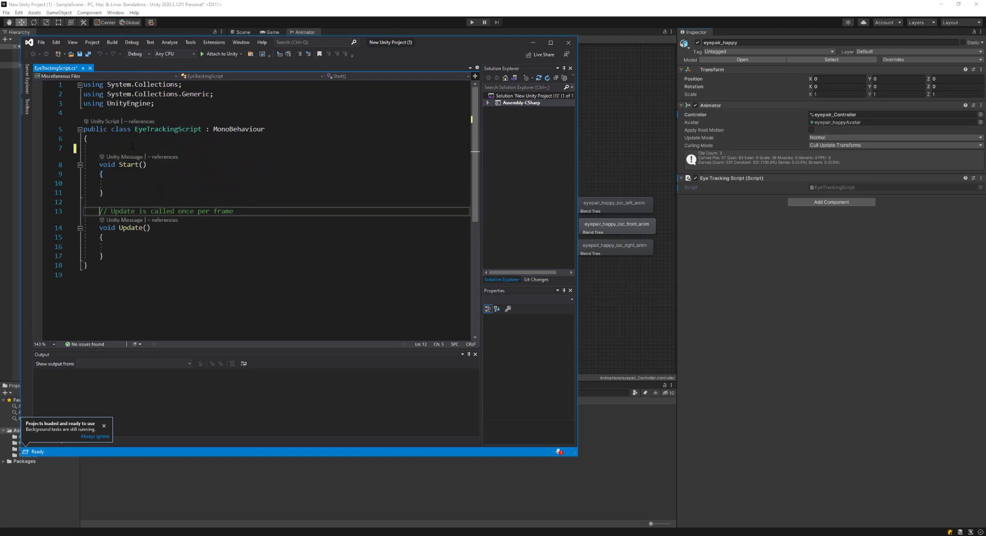
key("End")
key("shift+Home")
key("BackSpace")
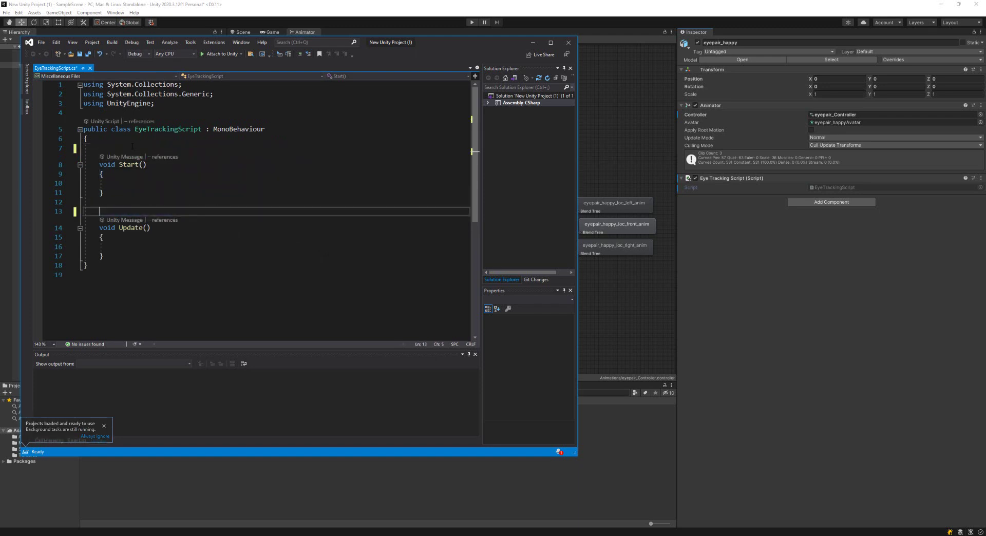
- Declare an Animator field named myAnimator in the class above the Start method
left_click(133, 147)
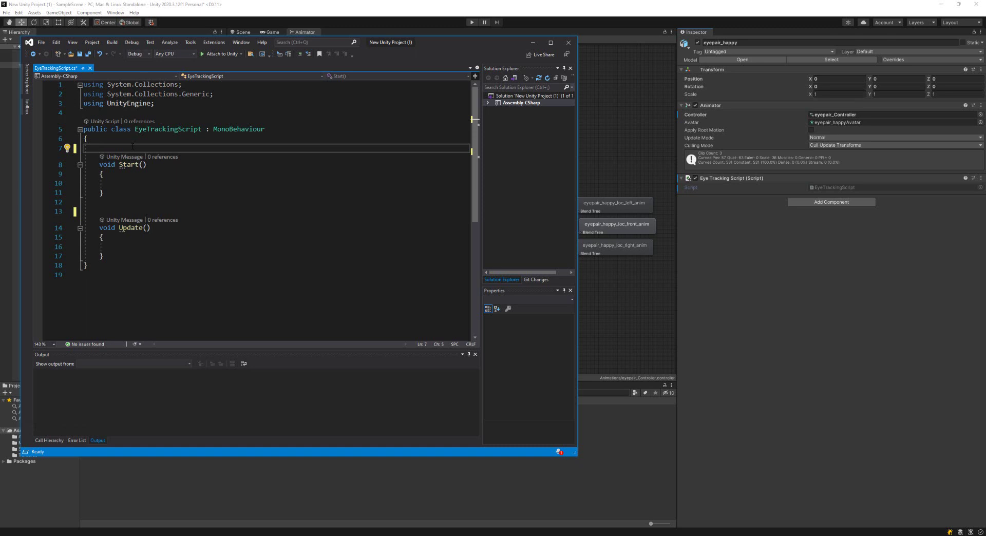
type("Anim")
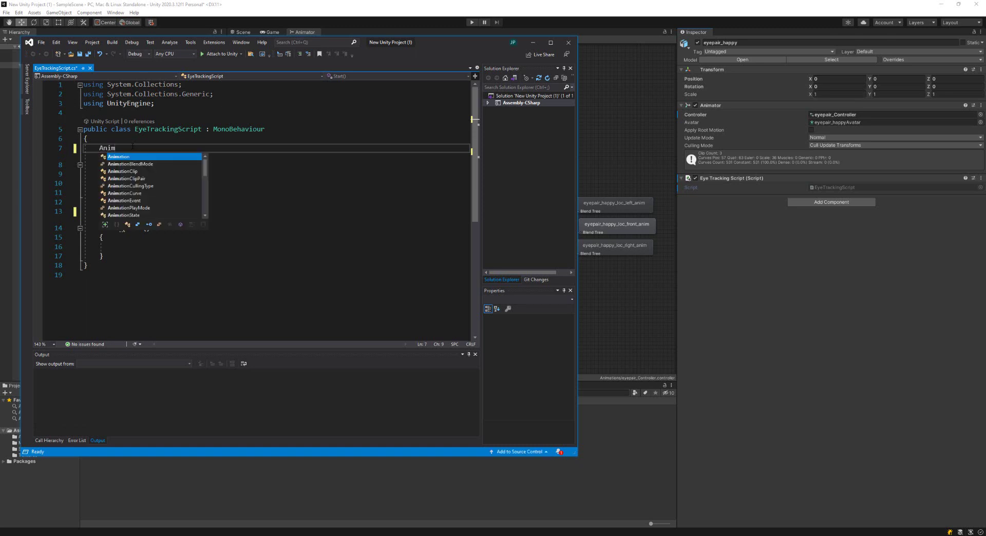
type("ator")
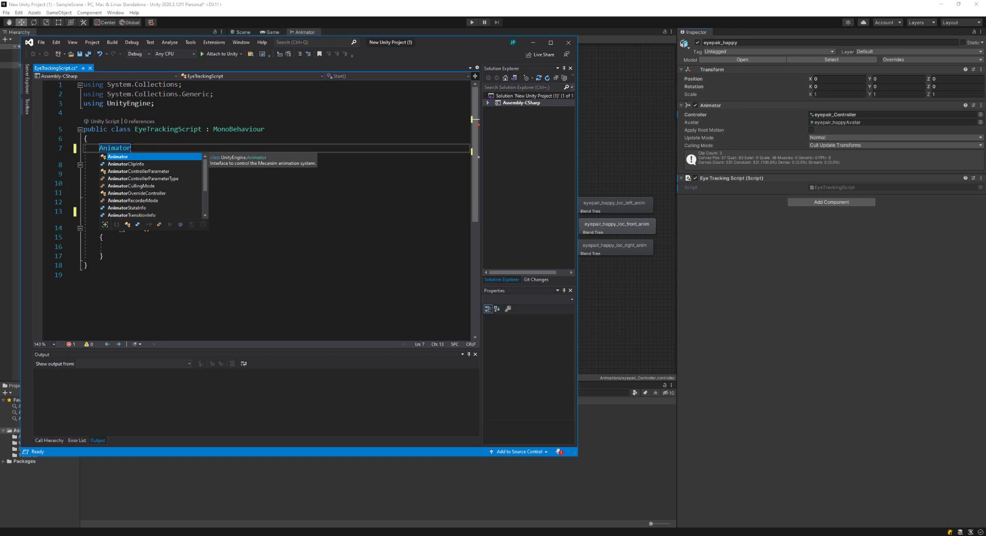
double_click(128, 156)
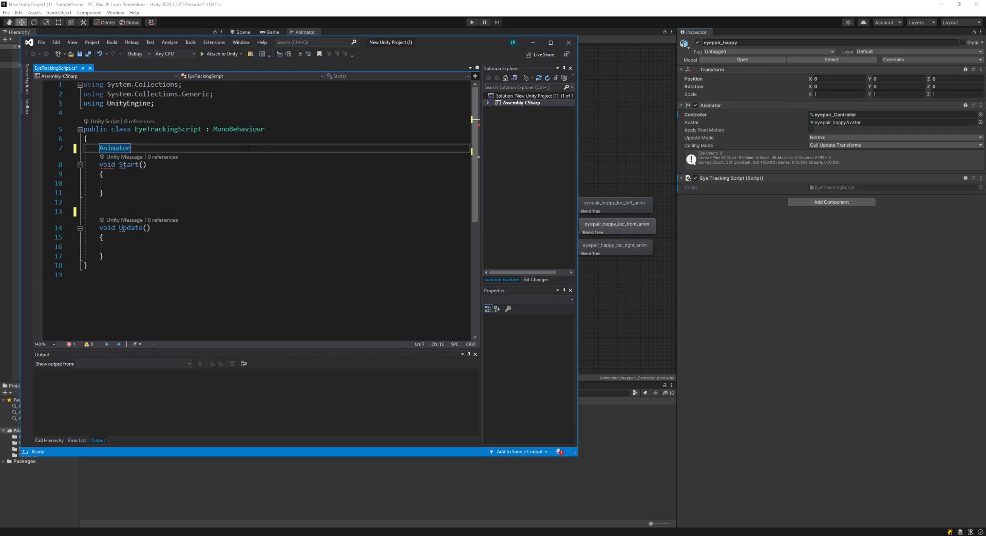
type("my")
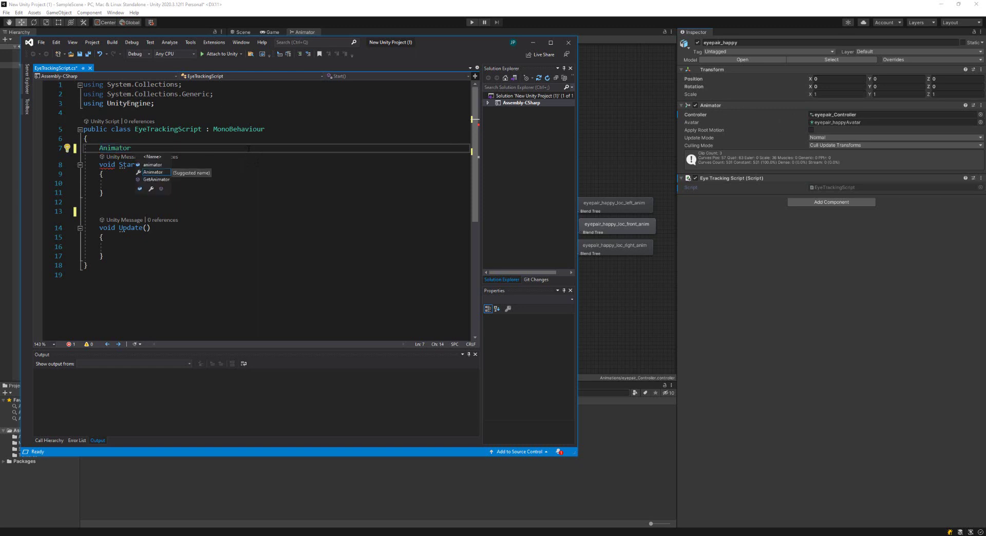
type("Animator")
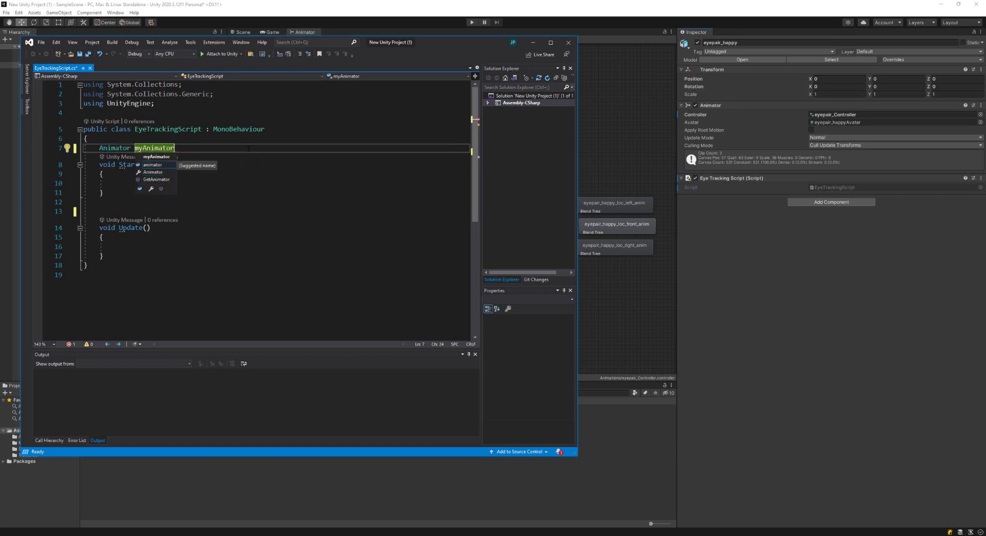
type(";")
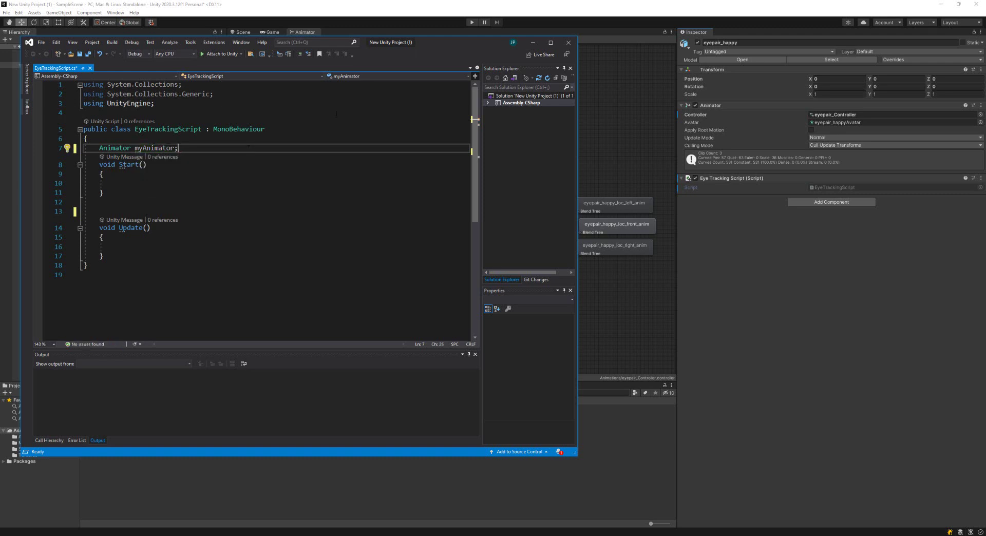
- In the Start method, assign myAnimator with GetComponent<Animator>();
double_click(160, 141)
double_click(163, 149)
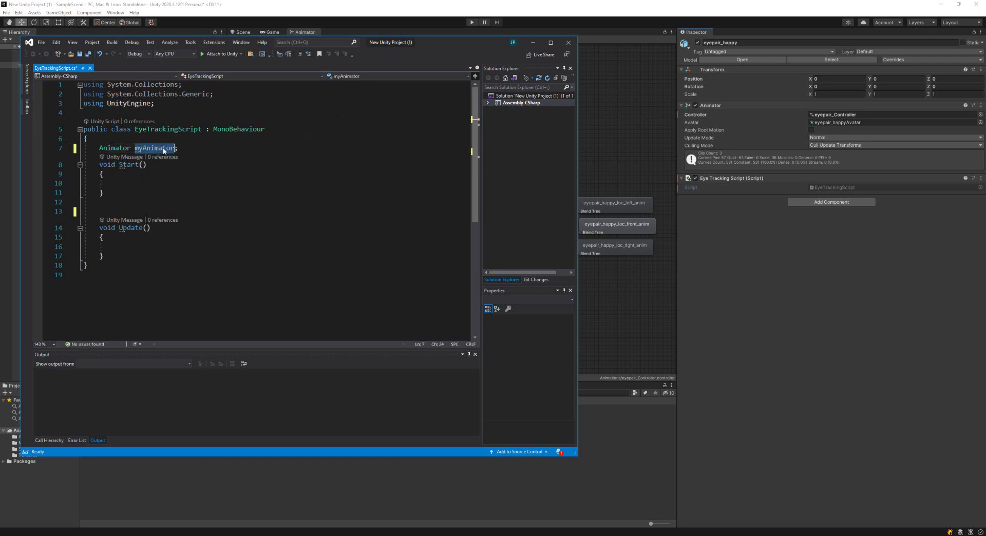
key("ctrl+c")
left_click(149, 184)
key("ctrl+v")
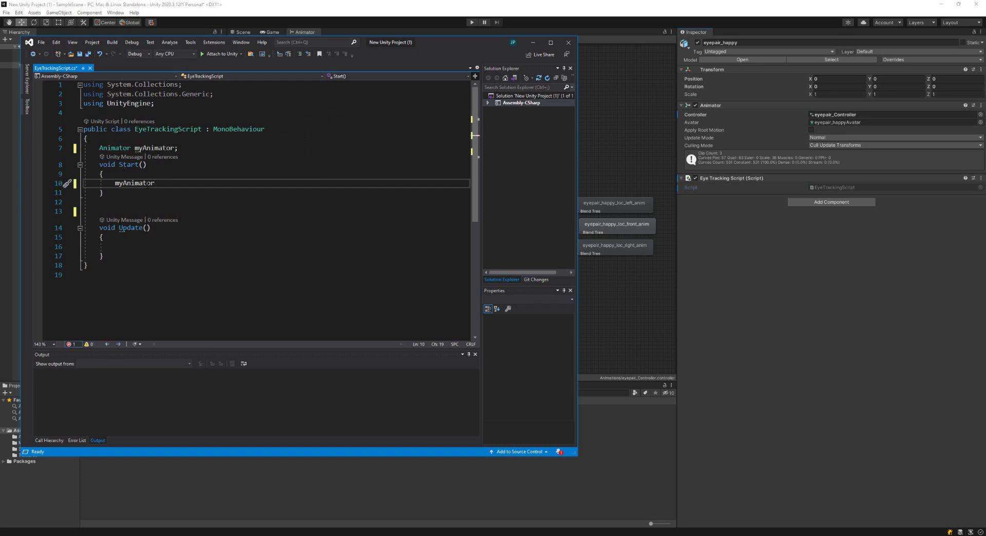
type("= GetComponent<")
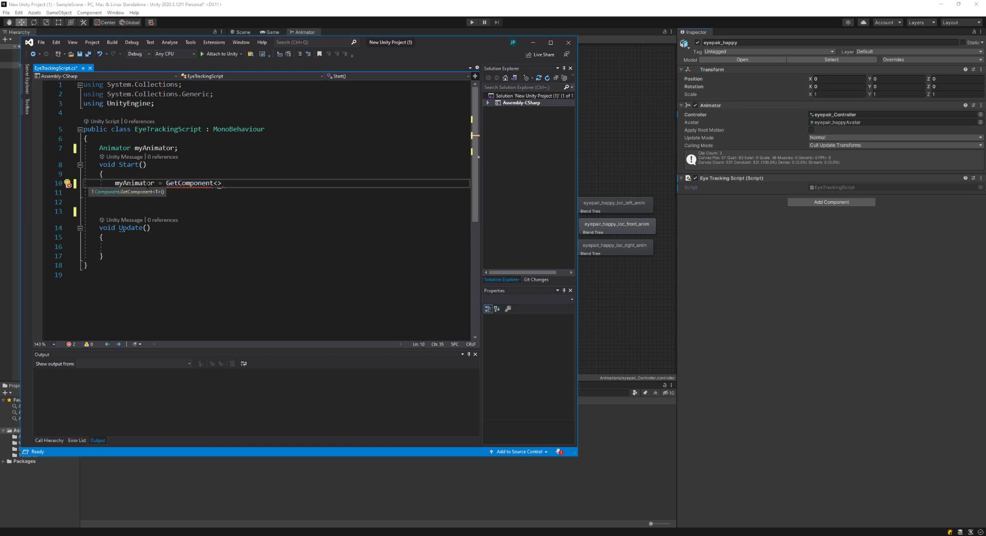
type("Animator>")
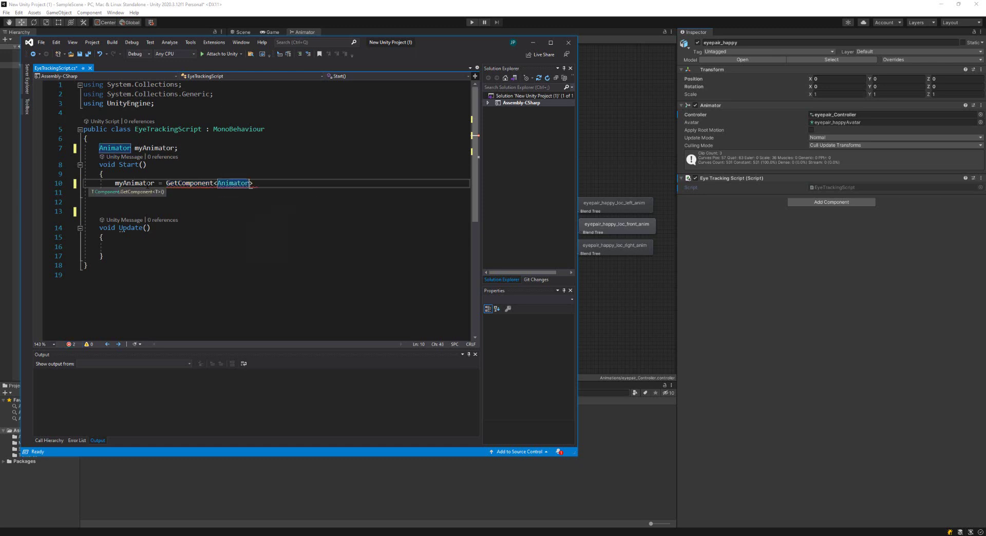
type("();")
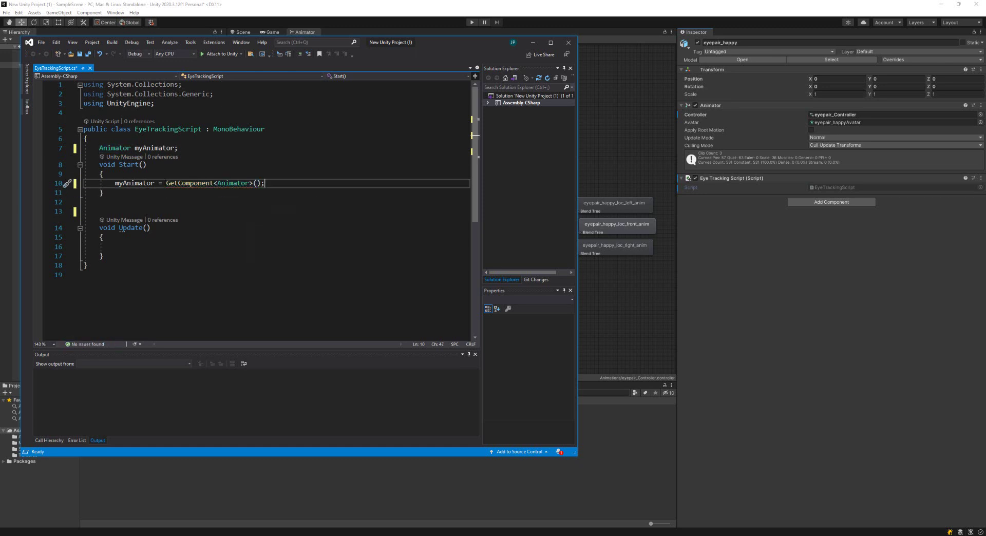
- In the Update method, begin a myAnimator.SetFloat call with "Blend" as its first argument, leaving the value argument empty
left_click(151, 245)
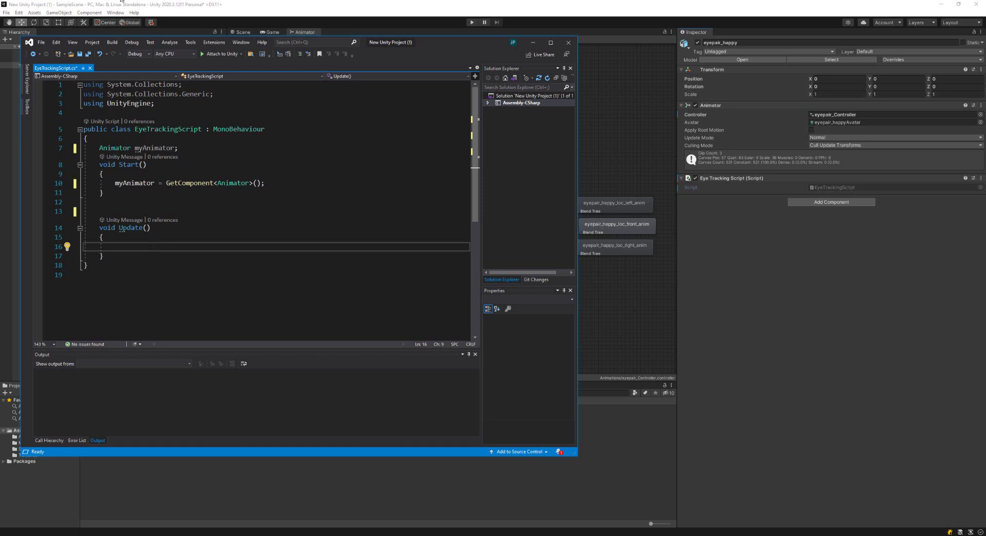
left_click_drag(432, 47, 505, 87)
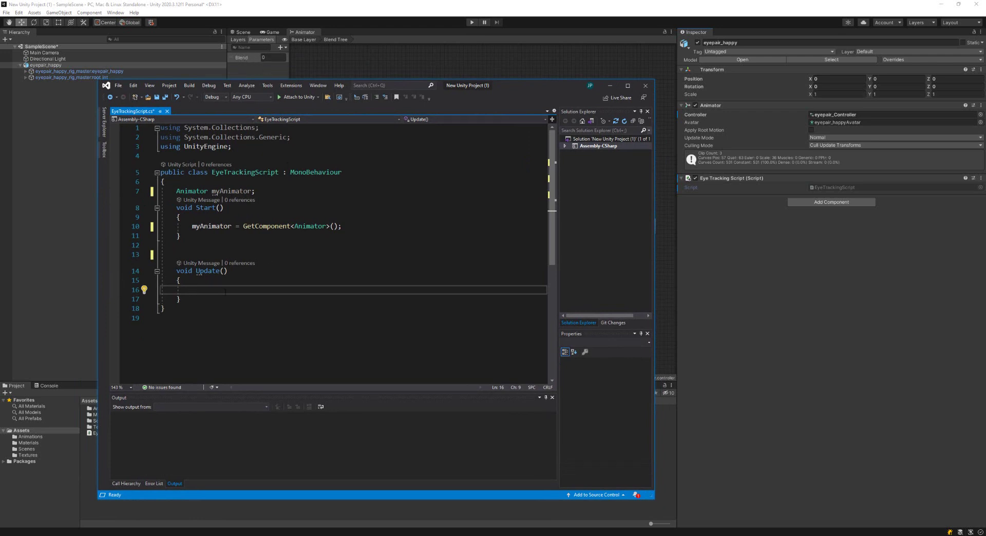
type("my")
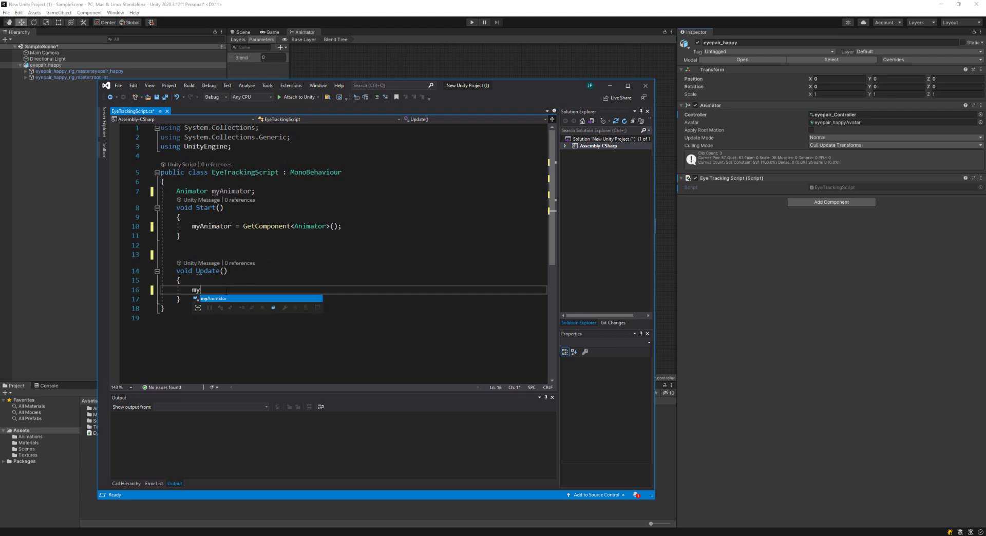
type("Animator.Set")
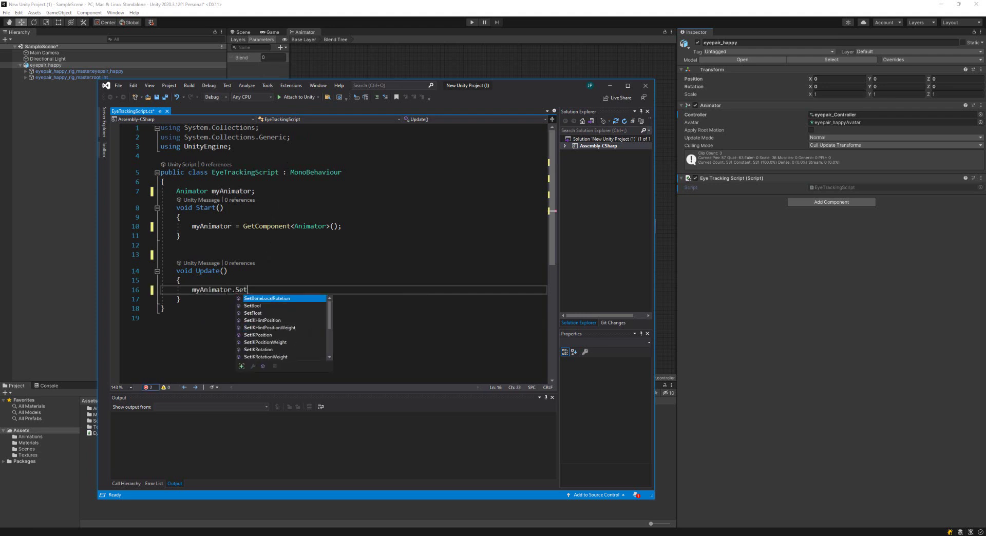
type("Float(")
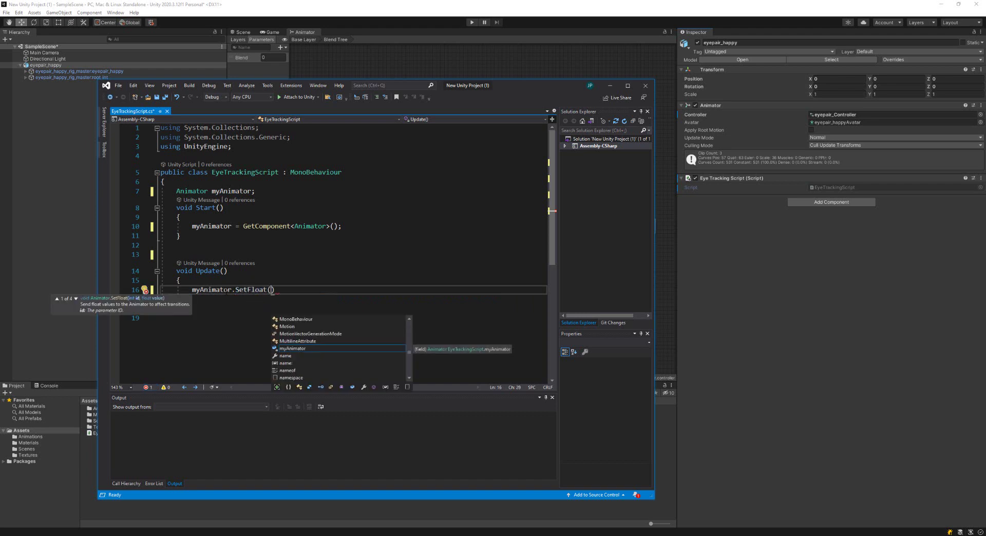
type("\"Blen")
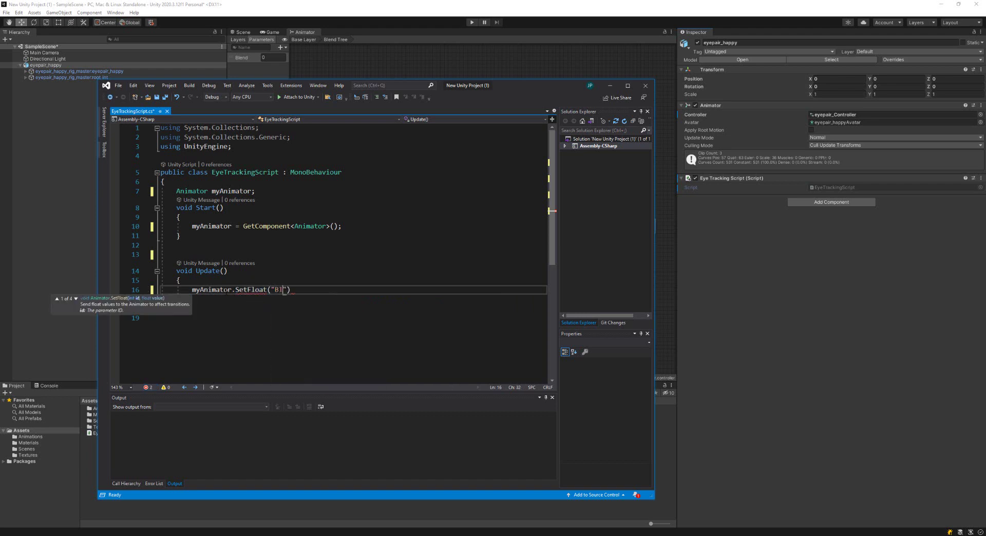
type("d\",")
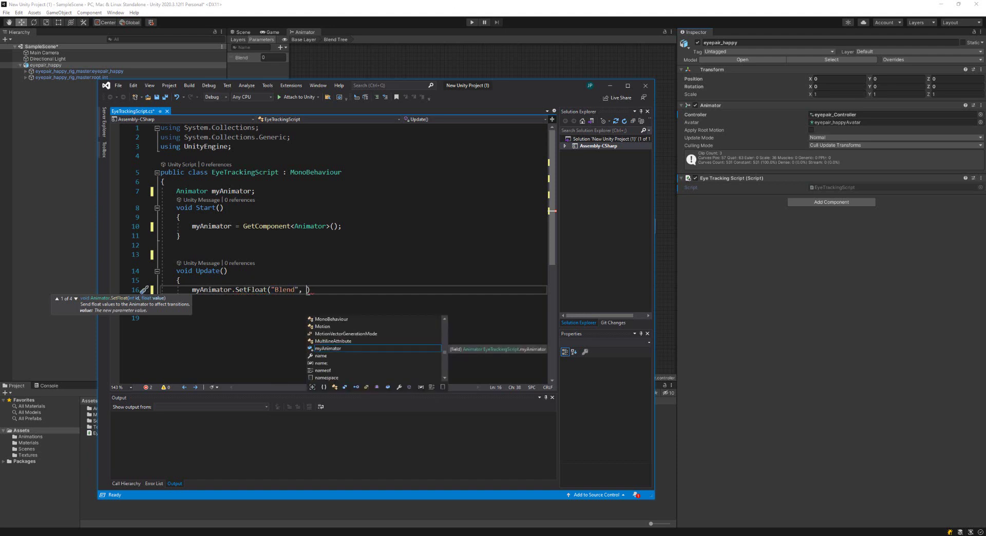
- Add an unnamed public float declaration initialised to 0.0f above the myAnimator field
left_click(193, 183)
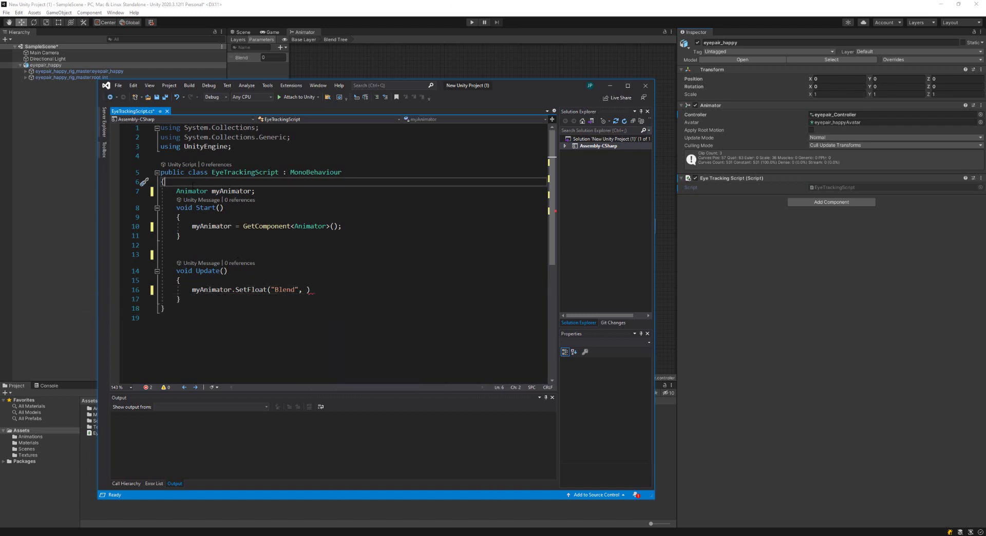
key("Return")
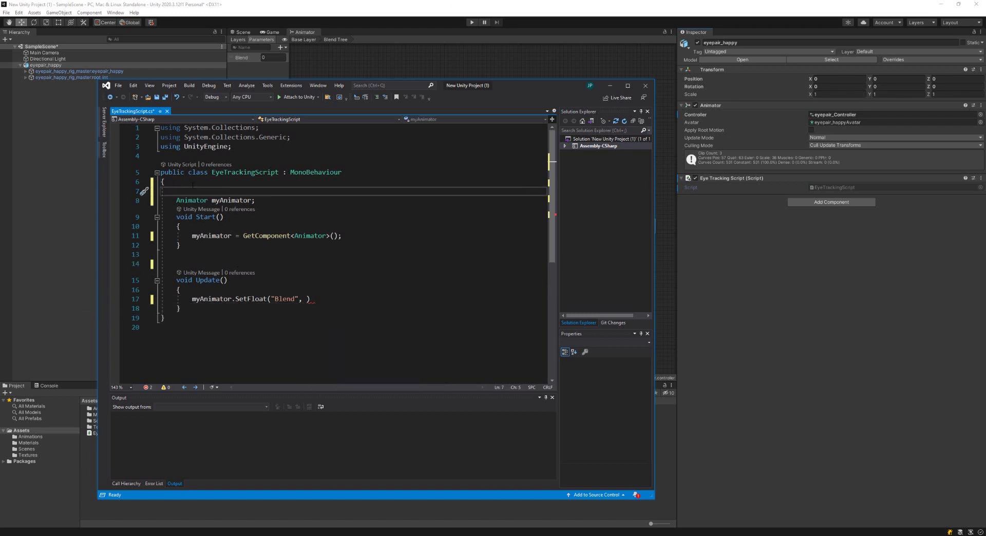
type("public float ")
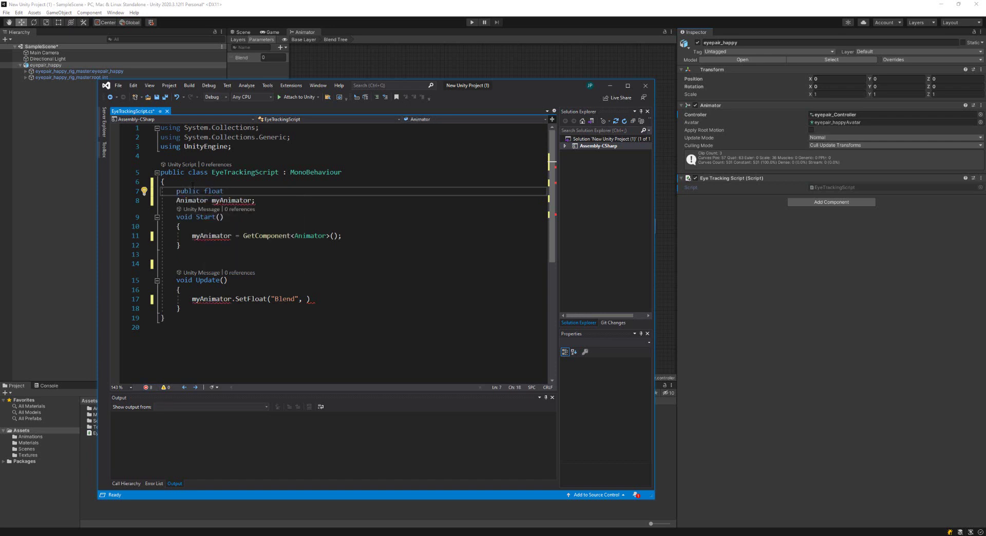
type("= 0.0f;")
- Add a [Range (-1.0f, 1.0f)] attribute on its own line directly above the public float declaration
key("Home")
key("Return")
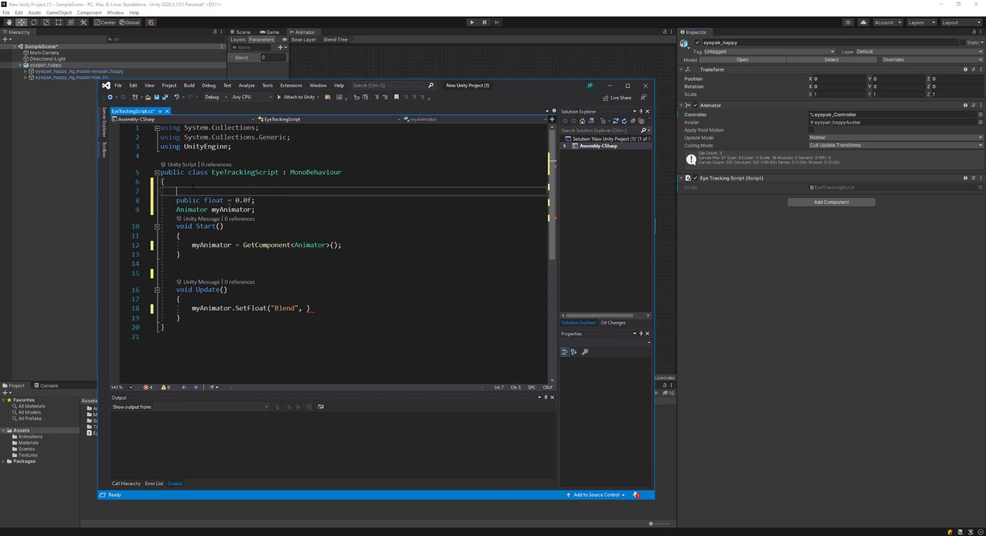
key("Up")
type("[R")
type("e")
type(" (")
type("-1.0f,")
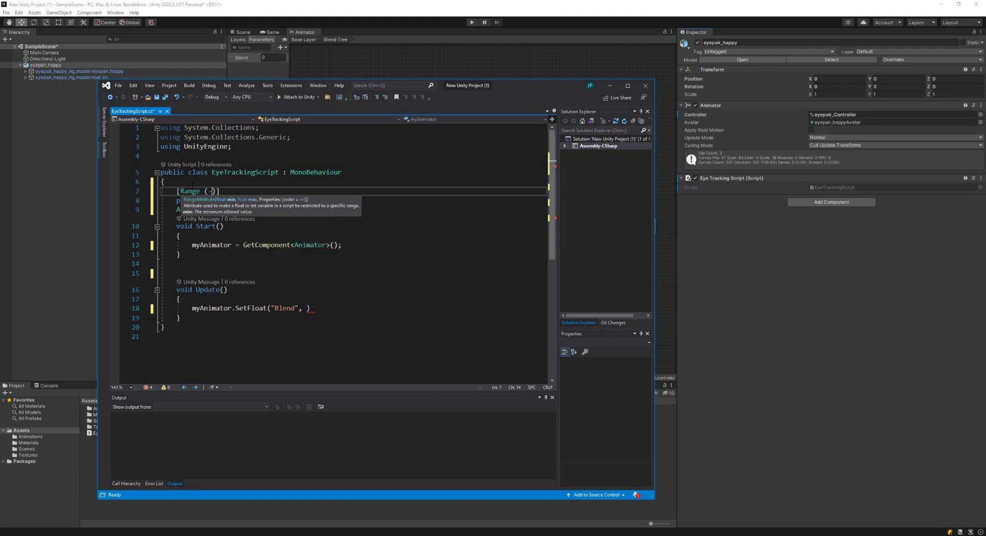
type(" 1.0f)")
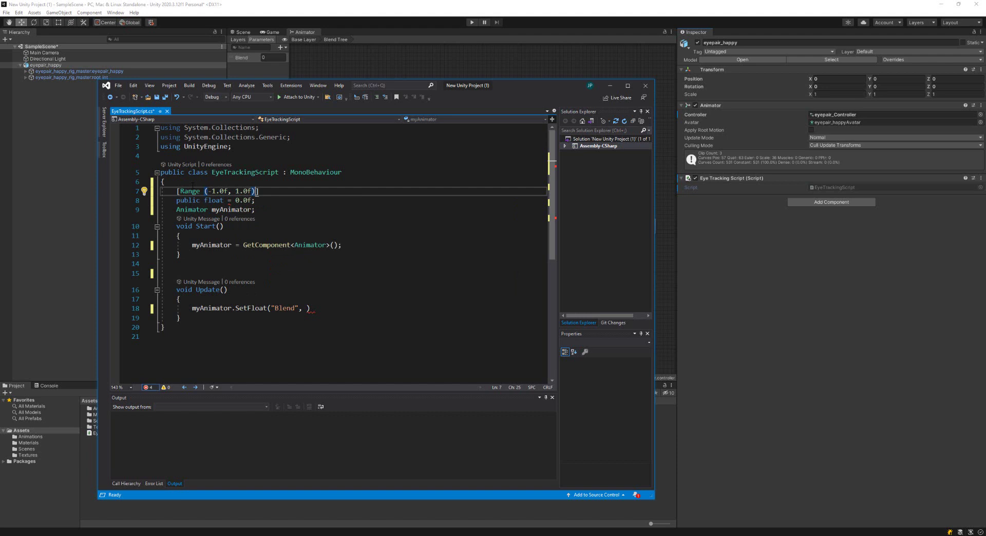
type("]")
- Name the public float variable blendParam in its declaration
left_click(367, 290)
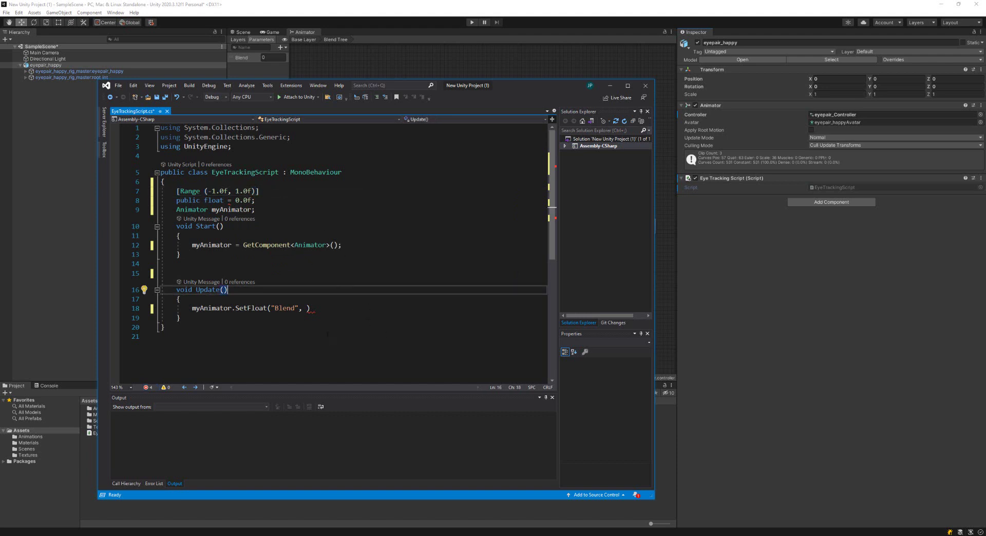
left_click(203, 201)
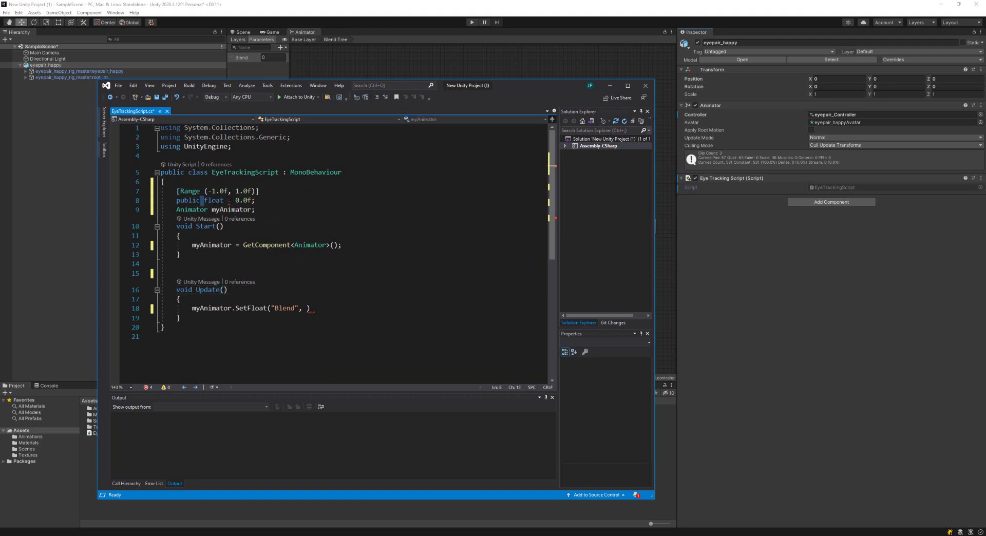
left_click(227, 200)
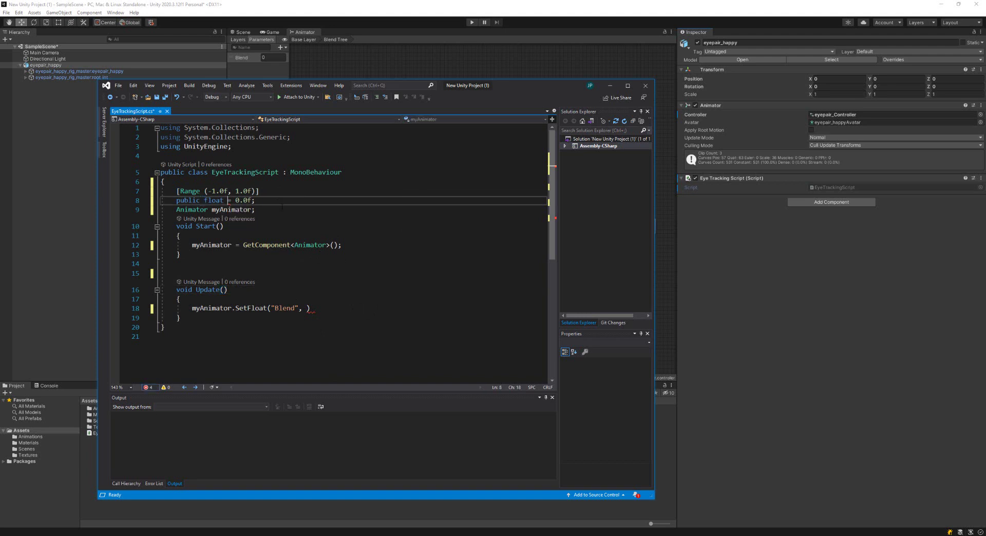
type("blendParam")
- Copy the blendParam name in as the second argument of the myAnimator.SetFloat call in Update, and end the statement with a semicolon
double_click(234, 202)
key("ctrl+c")
left_click(305, 302)
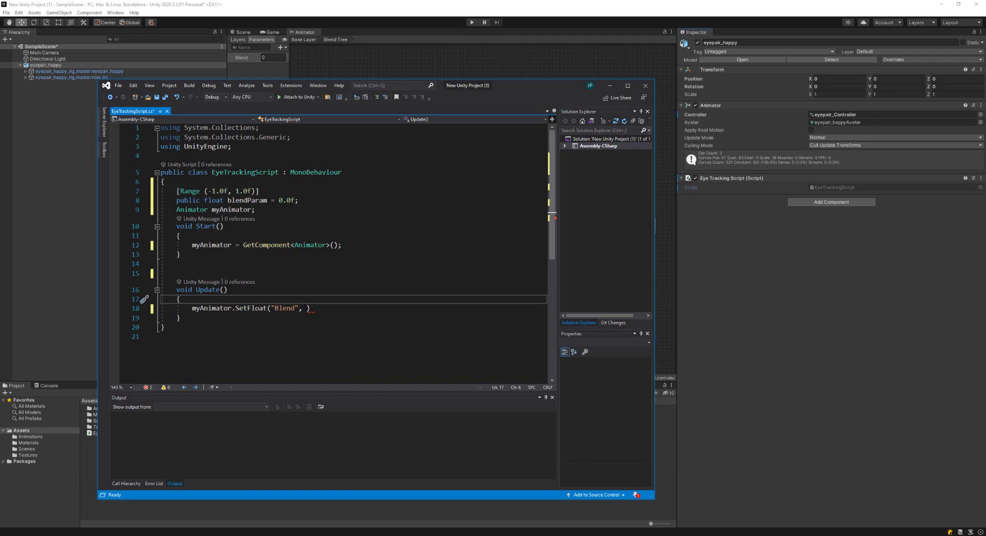
left_click(306, 308)
key("ctrl+v")
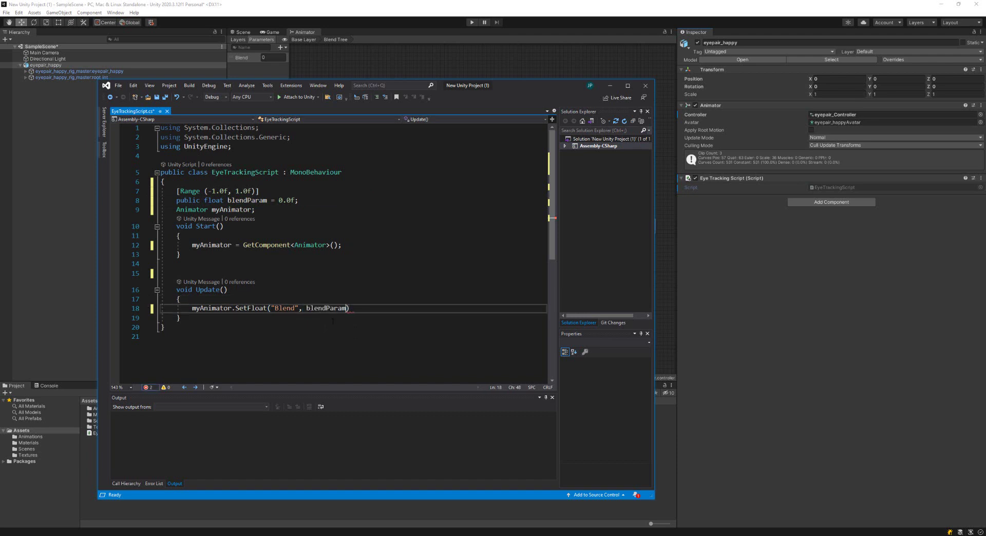
key("End")
type(";")
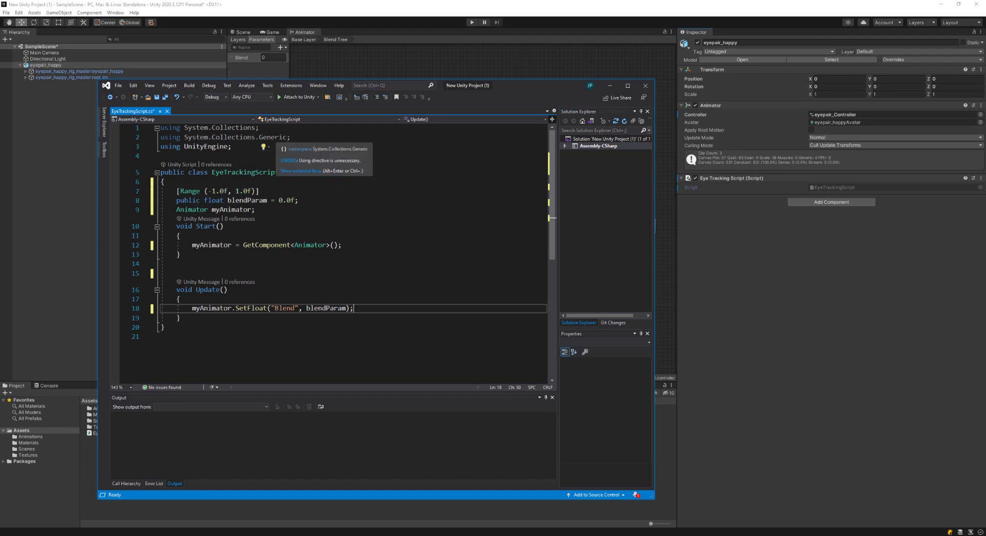
- Save all script files and switch back to the Unity editor
left_click(118, 86)
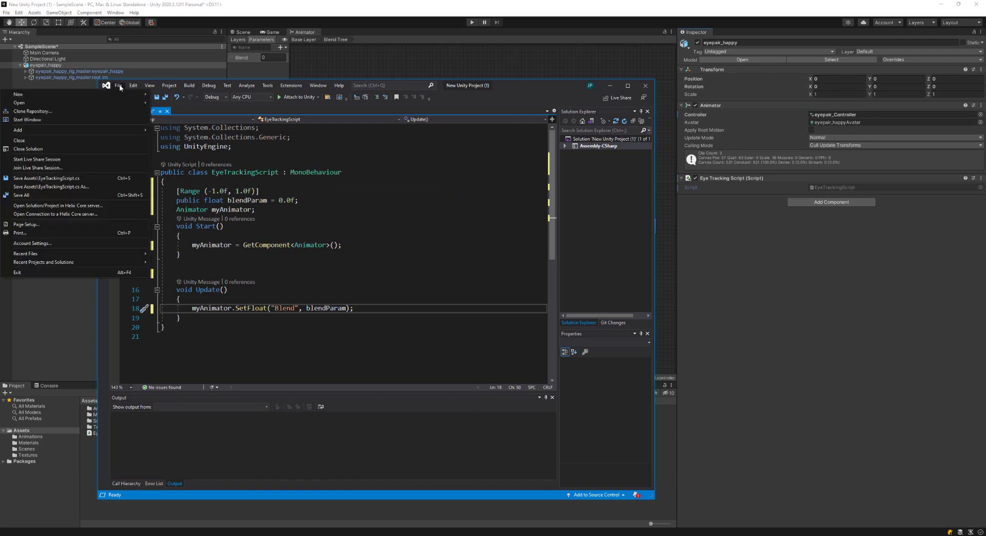
left_click(78, 196)
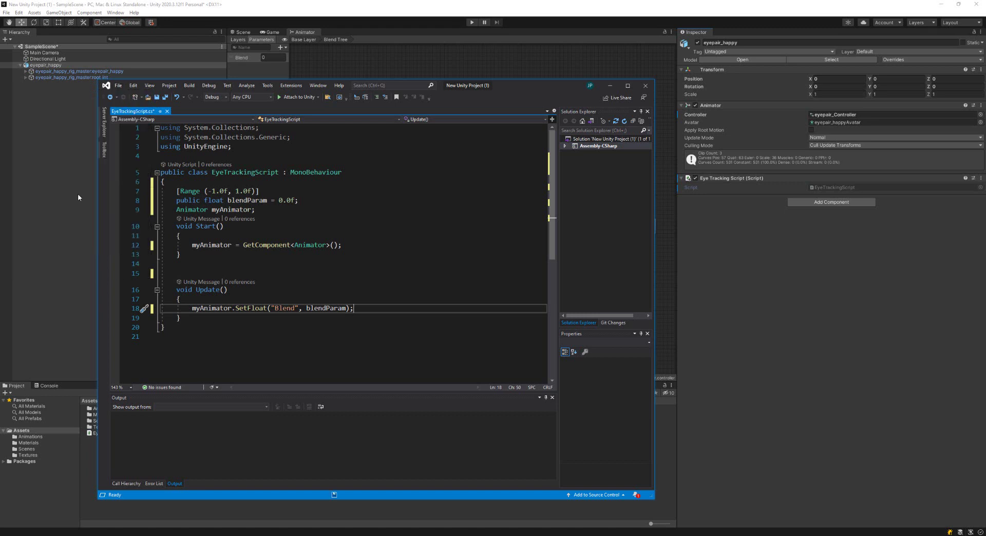
left_click(73, 134)
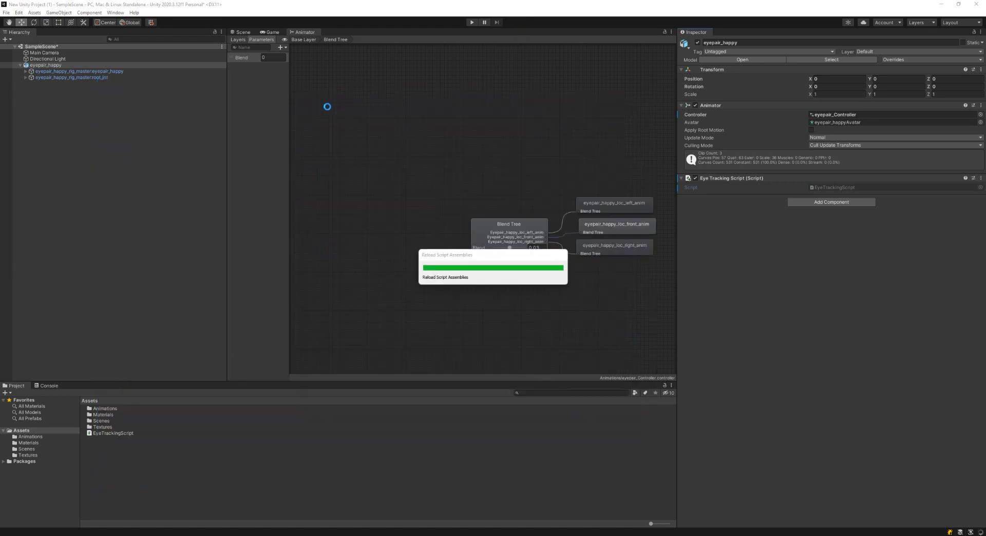
- Run the scene and test the eye movement by lowering eyepair_happy's Blend Param to about -0.189
left_click(473, 23)
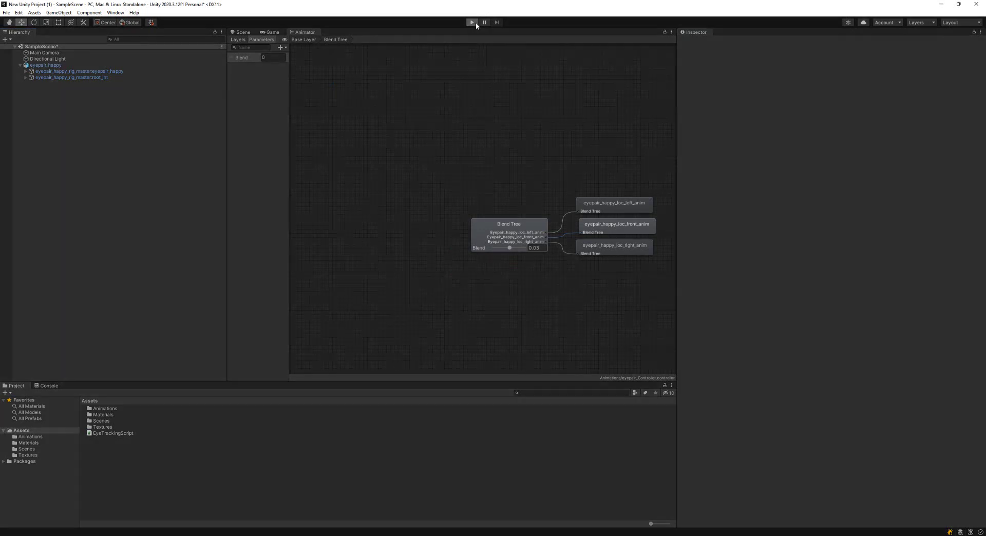
left_click(242, 32)
scroll(434, 182, "up", 5)
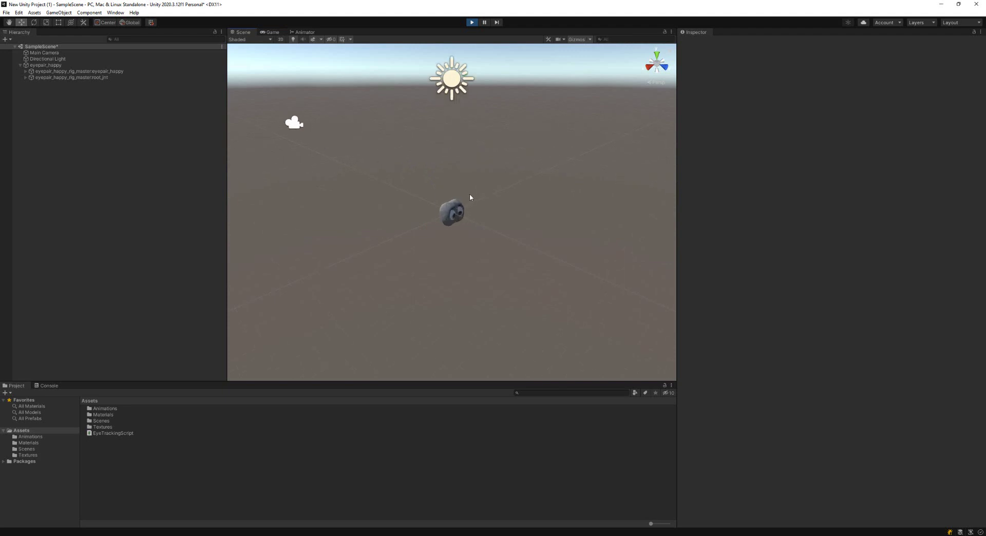
scroll(470, 197, "up", 10)
middle_click_drag(480, 239, 393, 207)
right_click_drag(436, 205, 340, 151)
middle_click_drag(553, 275, 424, 221)
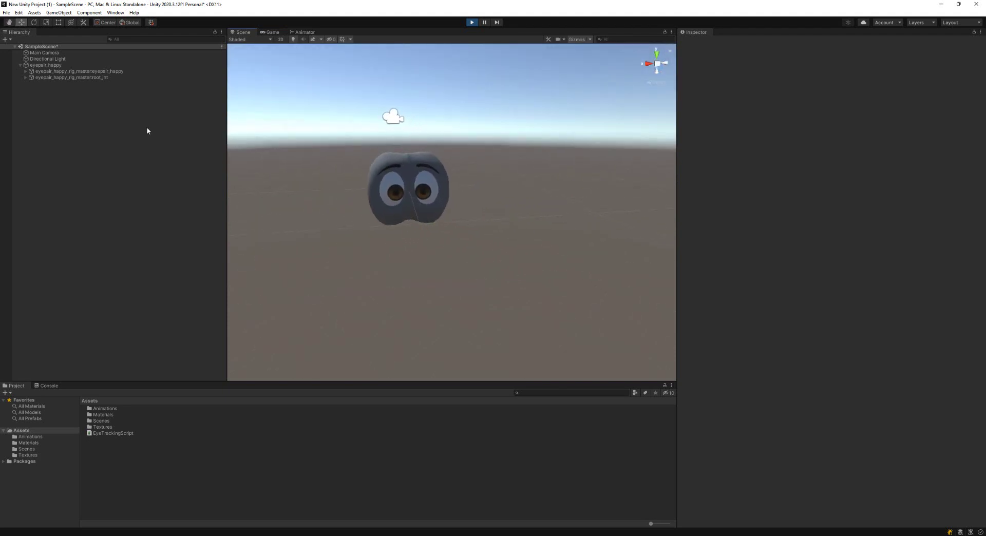
left_click(102, 65)
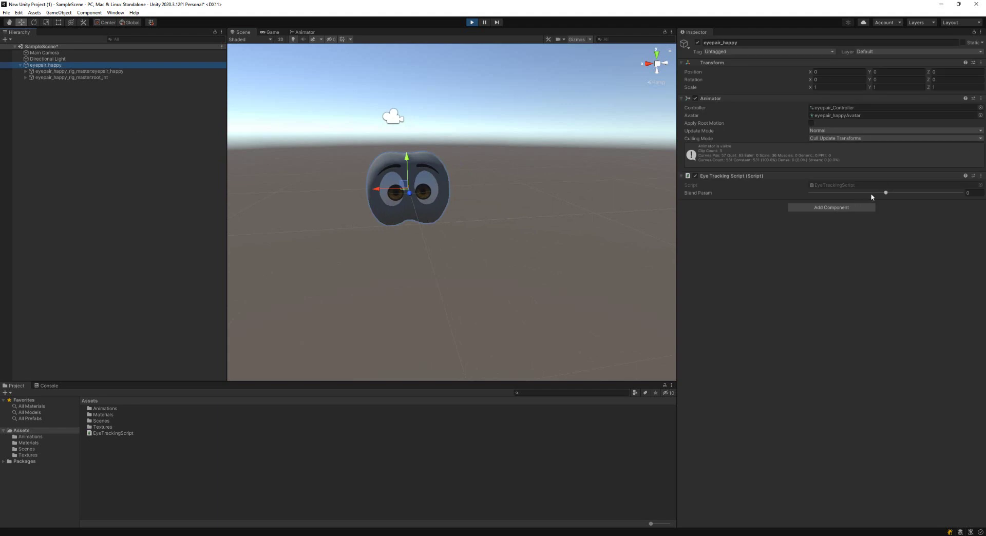
mouse_move(886, 193)
left_mouse_down()
mouse_move(936, 193)
mouse_move(795, 208)
mouse_move(895, 207)
mouse_move(849, 210)
mouse_move(870, 202)
left_mouse_up()
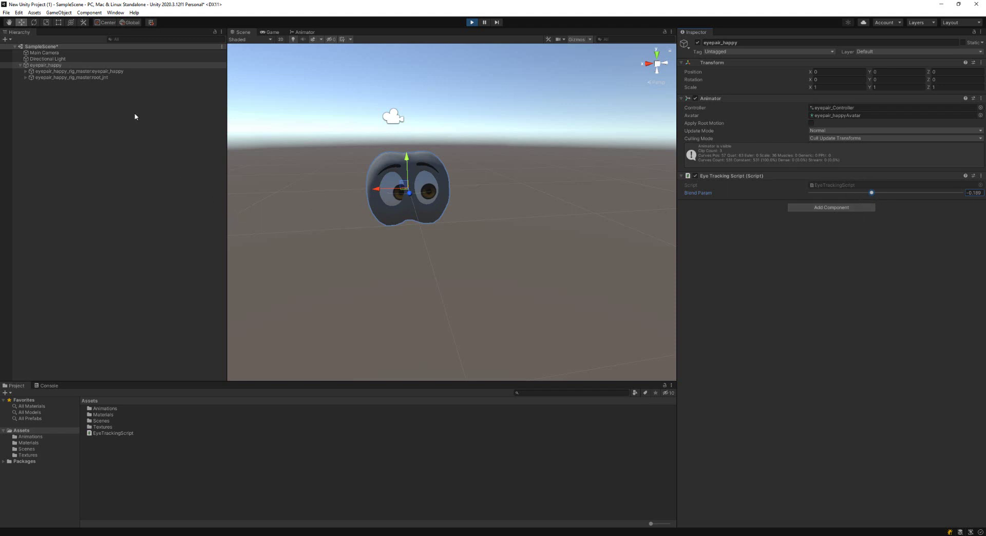
- Compare the Blend value in the Animator's blend tree with the script's Blend Param, and stop running the scene
left_click(305, 33)
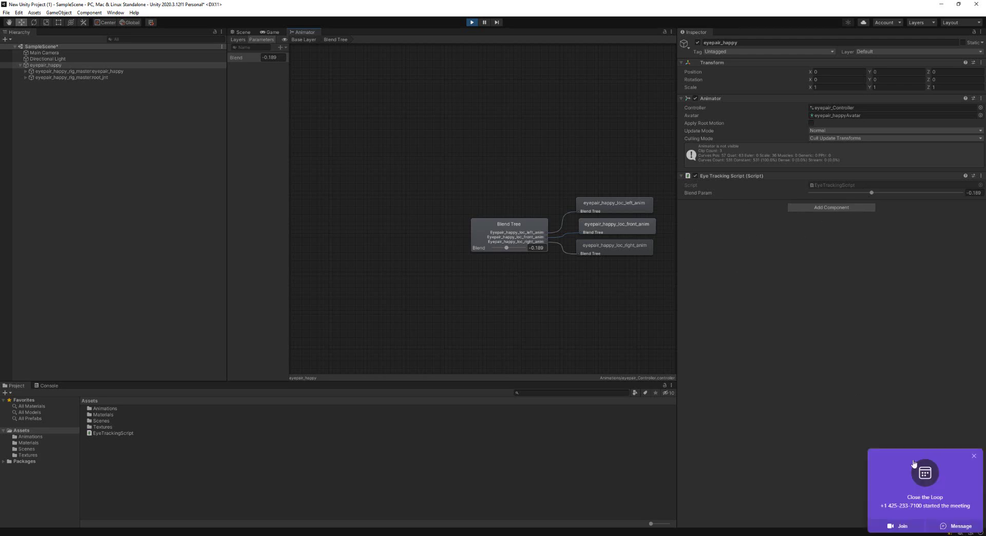
left_click(975, 456)
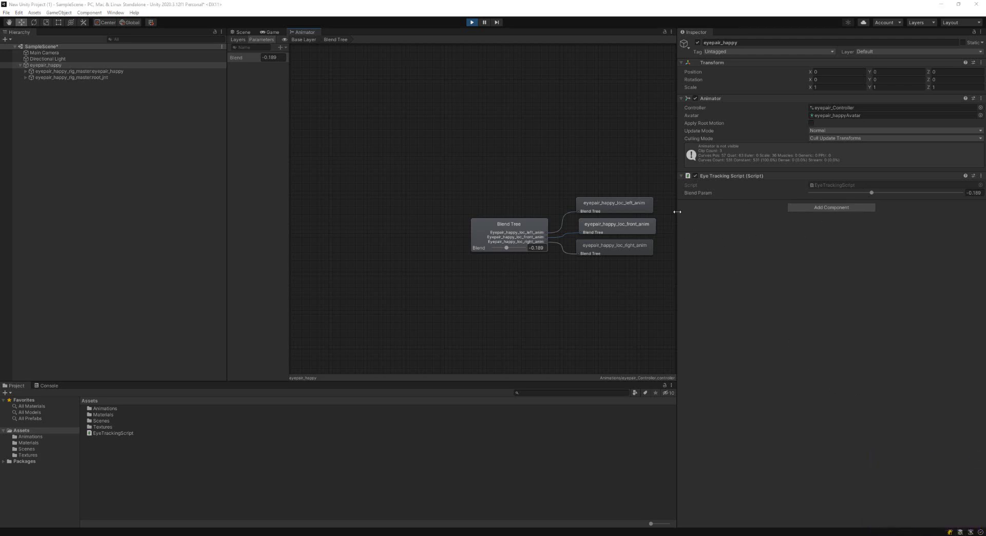
left_click_drag(677, 211, 746, 212)
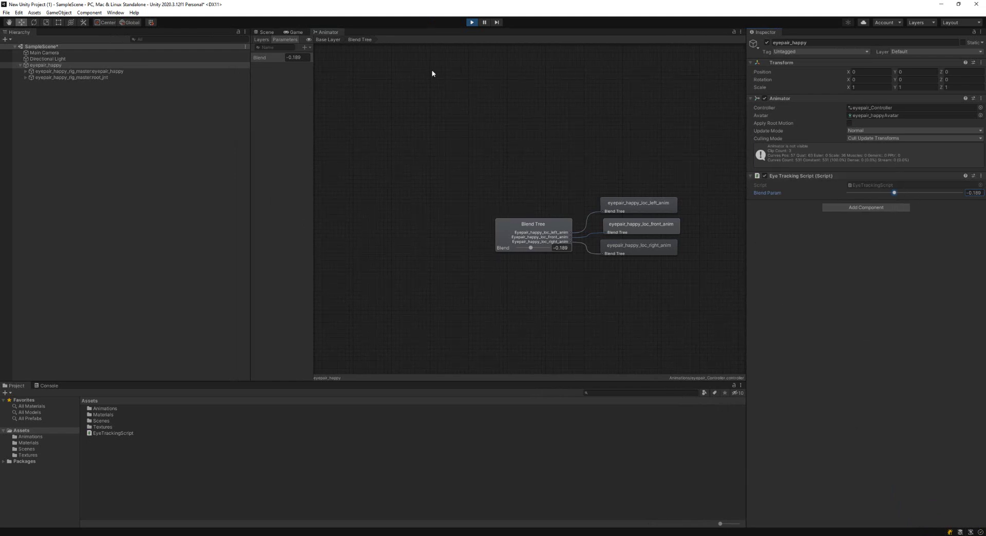
left_click(265, 32)
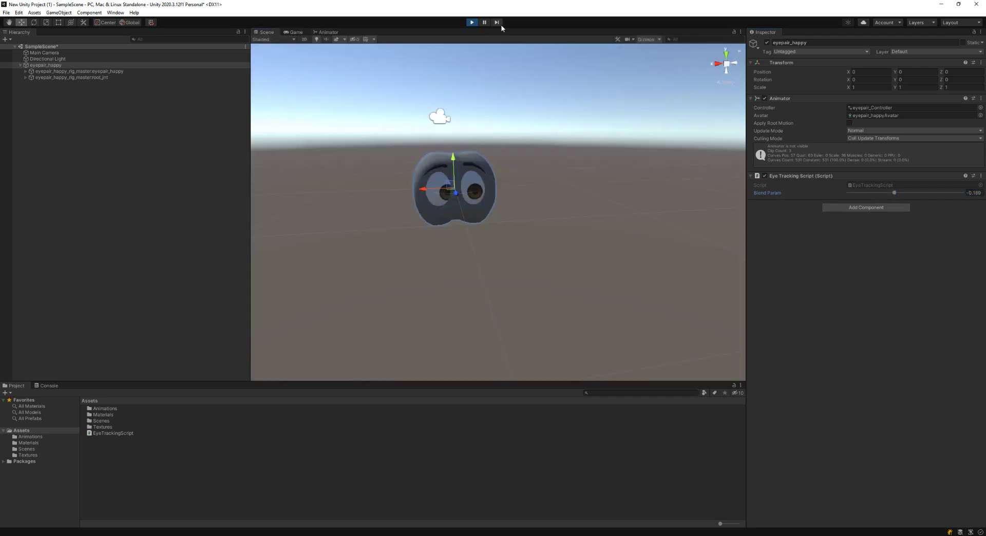
left_click(471, 23)
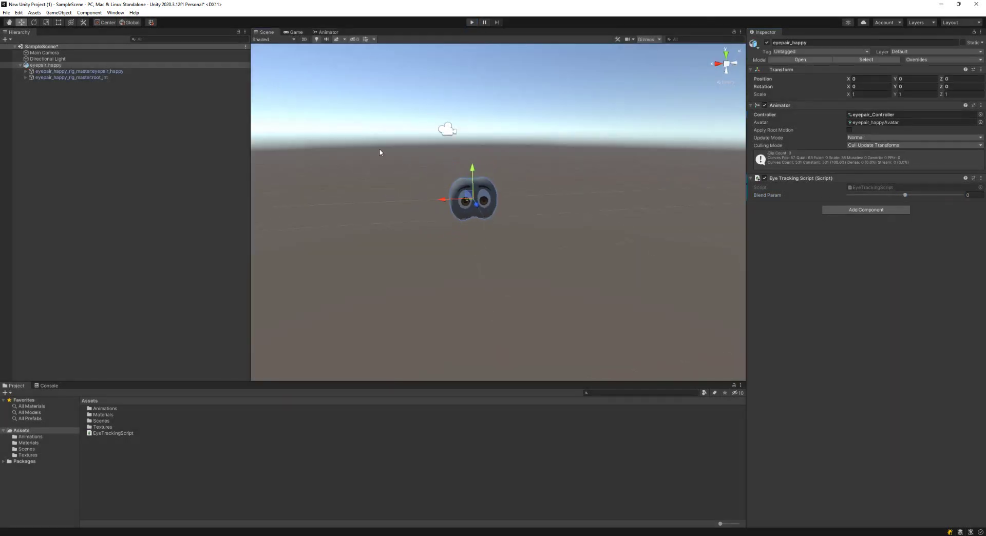
- Add a 3D sphere to the scene and set its position to X 0, Y 0, Z 0
right_click(47, 128)
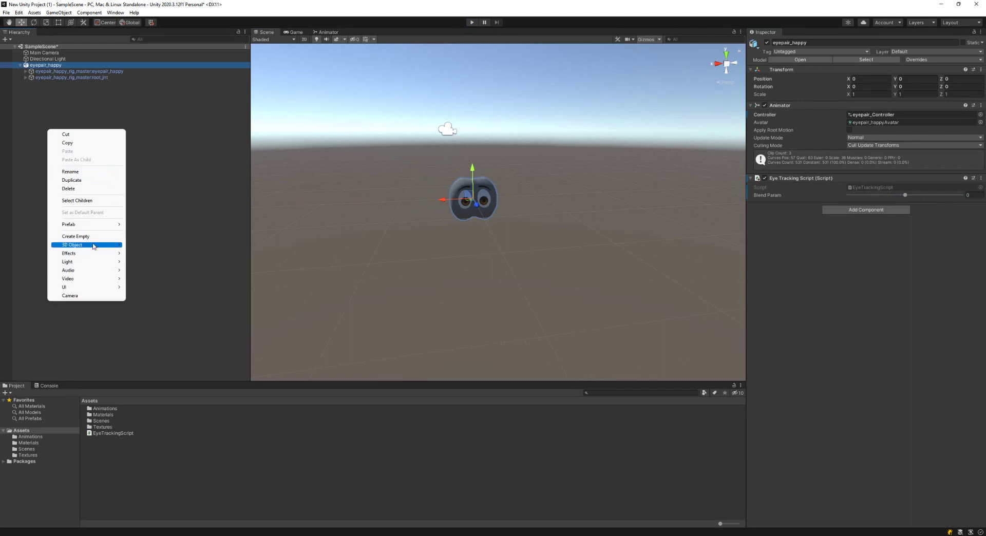
mouse_move(92, 245)
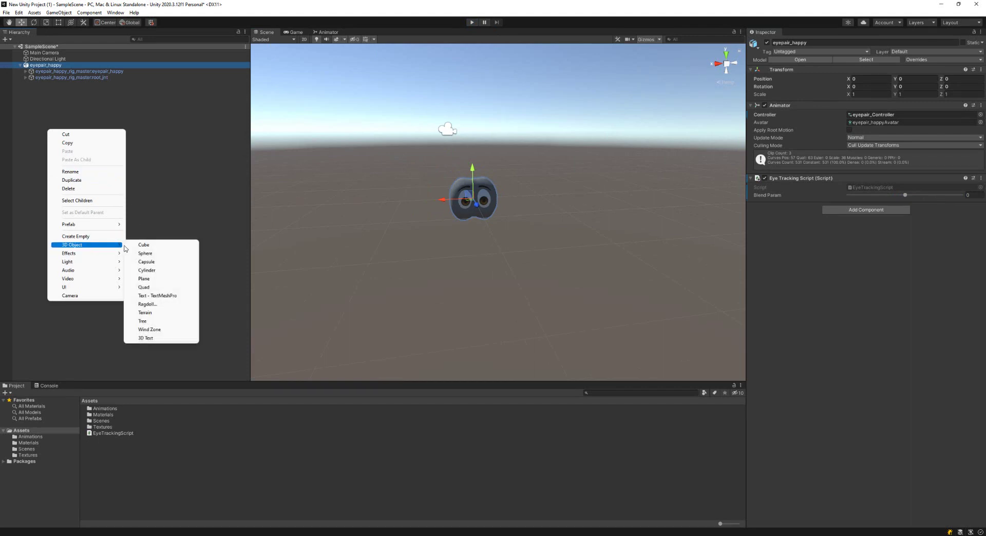
left_click(145, 254)
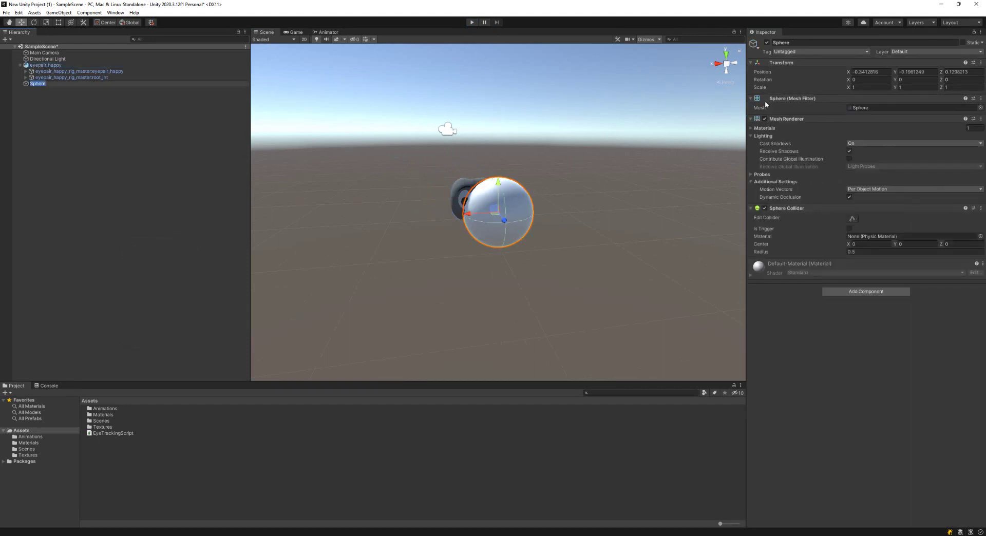
left_click(870, 71)
type("0")
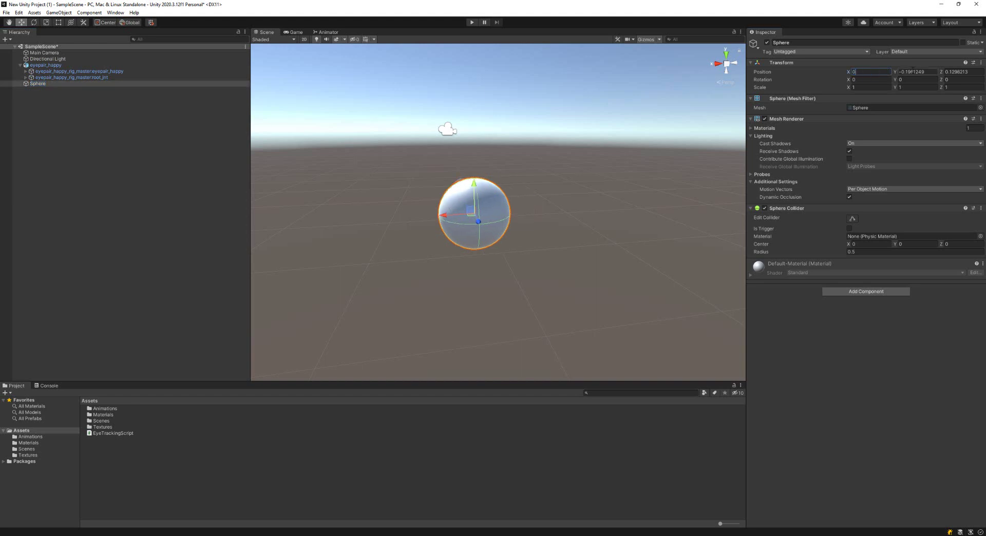
key("Tab")
type("0")
key("Tab")
type("0")
key("Return")
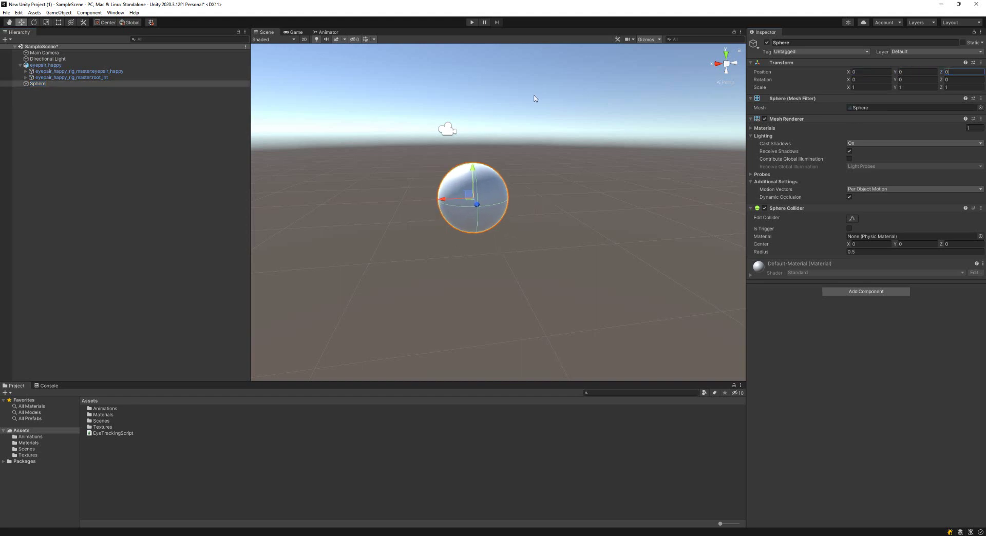
- Move the sphere along the Z axis to about 2.05, in front of the eye pair
middle_click_drag(536, 97, 509, 185)
right_click_drag(509, 185, 537, 200)
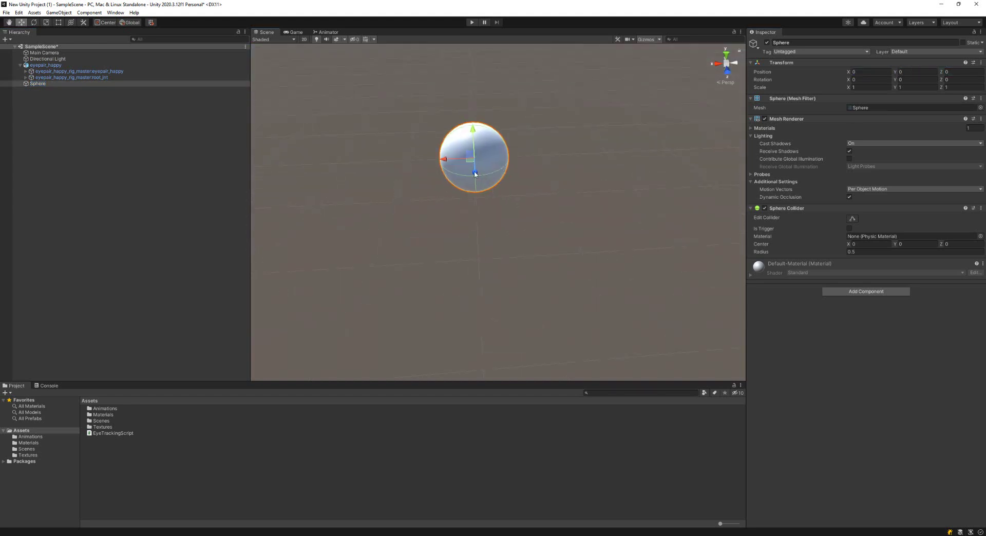
left_click_drag(476, 179, 492, 273)
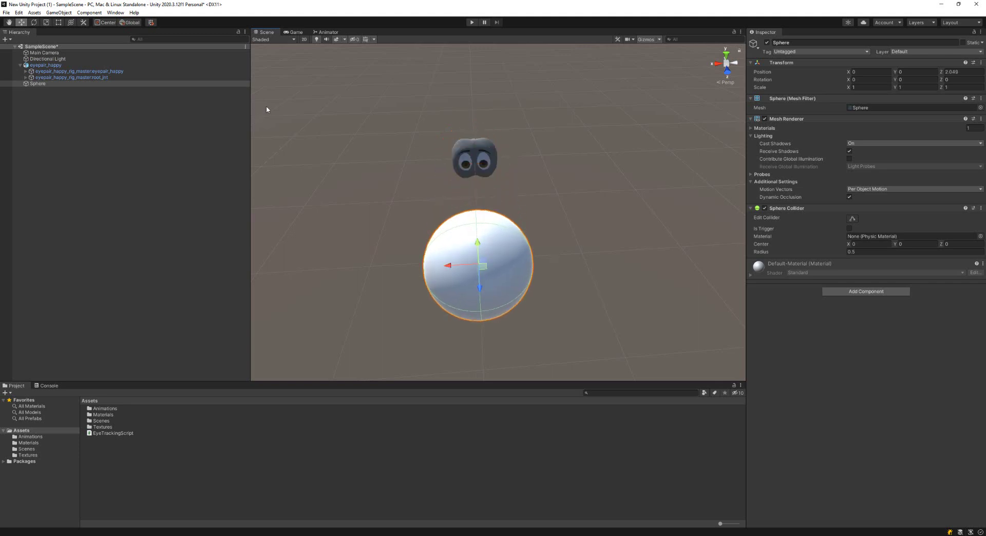
- Try rotating the Main Camera to about 181° around Y and 22° around X, and undo the rotations
left_click(79, 53)
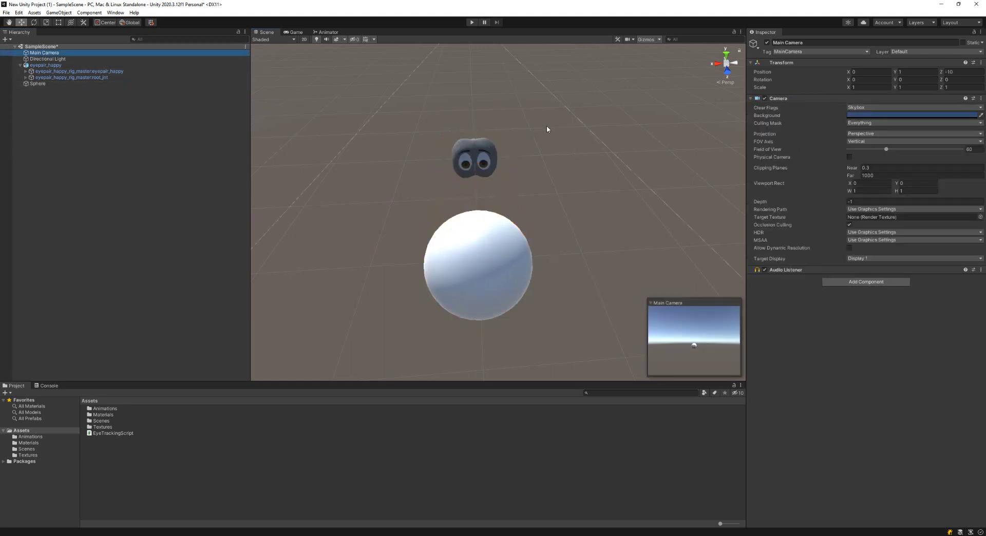
scroll(546, 130, "down", 5)
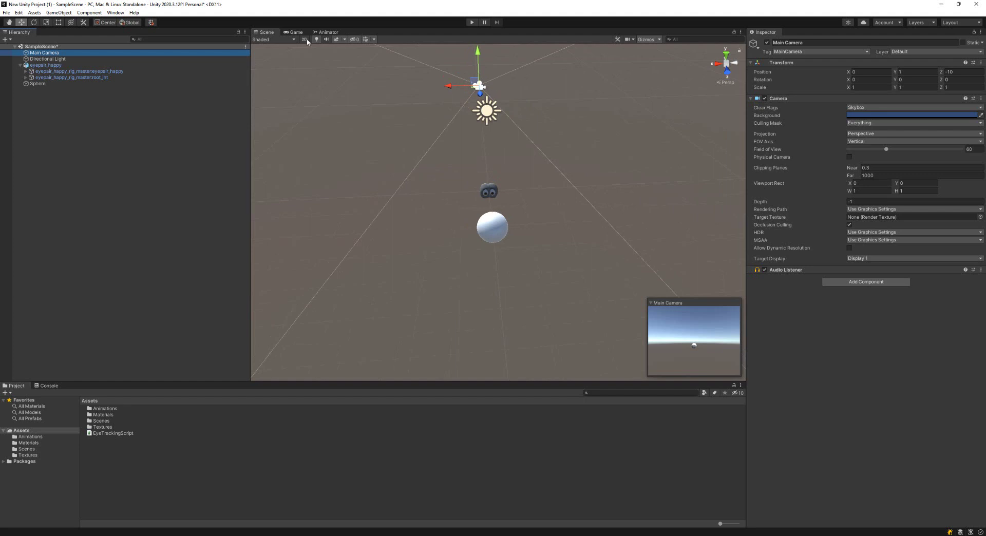
left_click(34, 22)
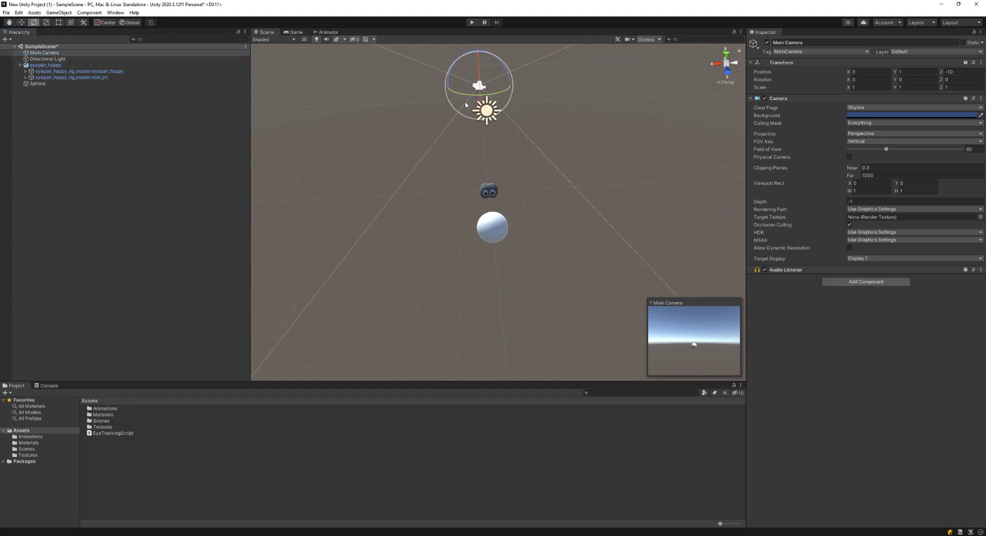
left_click_drag(476, 94, 331, 60)
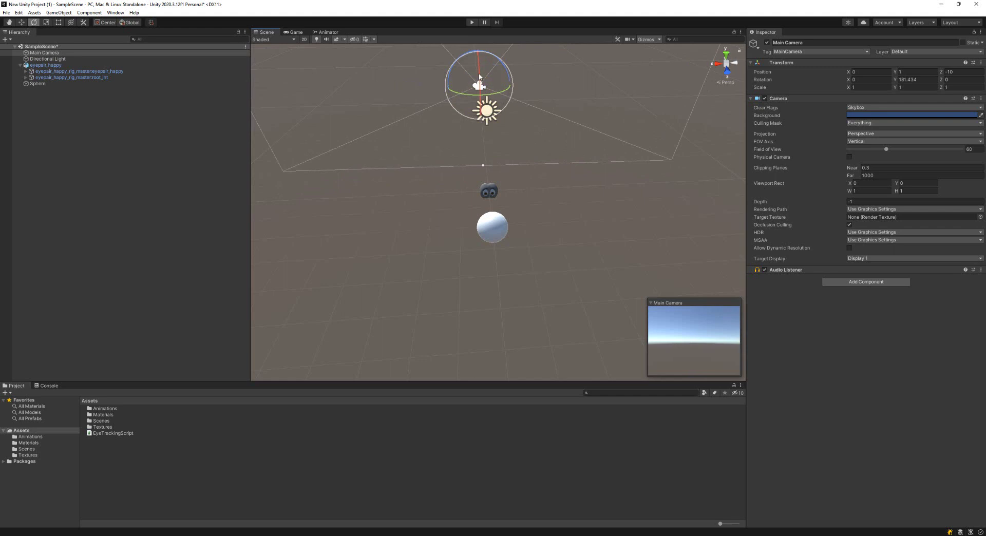
left_click_drag(478, 80, 473, 50)
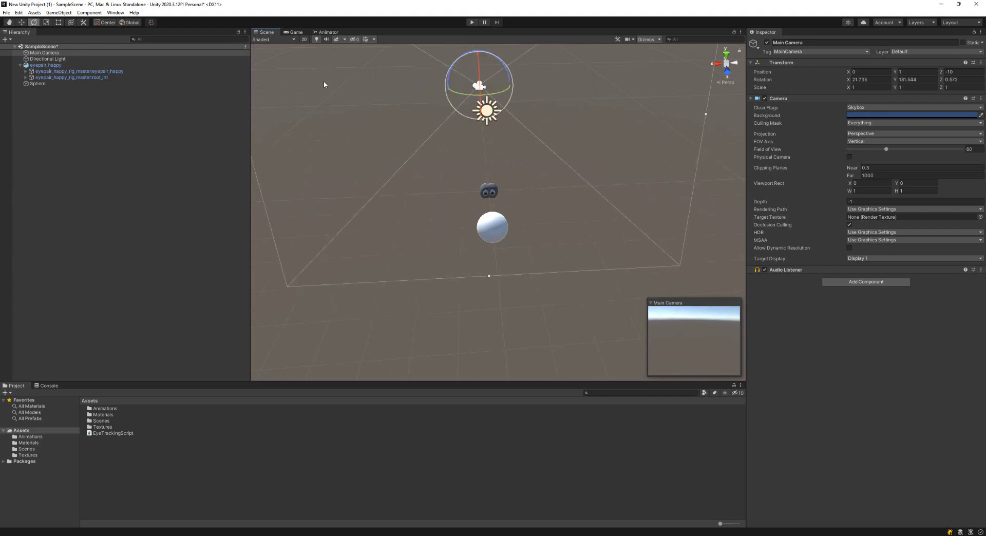
key("ctrl+z")
key("ctrl+z")
key("ctrl+z")
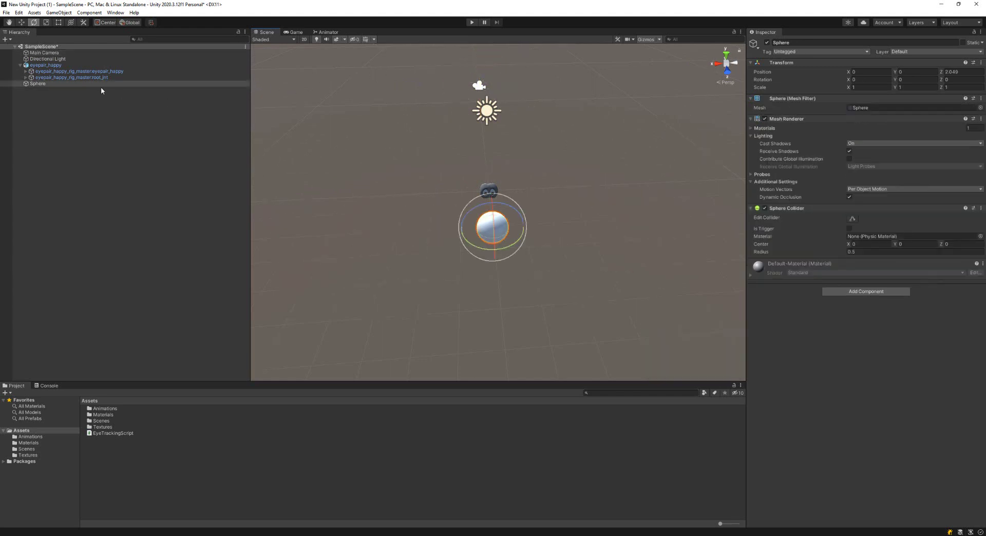
- Rotate the Directional Light to about X 40.5, Y 173.5, Z -2.6 so it lights the front of the eyes
left_click(97, 52)
left_click(98, 58)
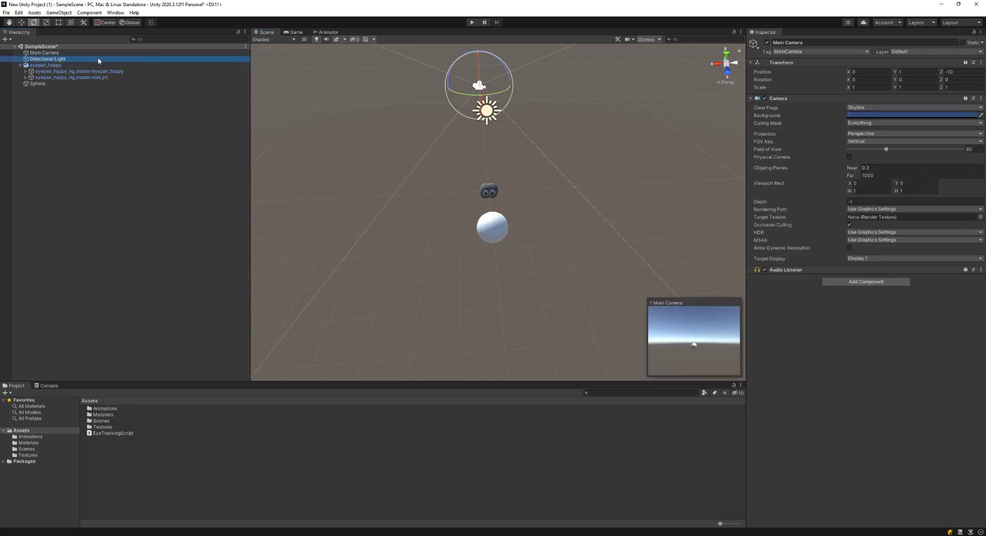
mouse_move(495, 122)
left_mouse_down()
mouse_move(257, 52)
mouse_move(488, 81)
mouse_move(480, 61)
mouse_move(464, 121)
mouse_move(484, 123)
left_mouse_up()
scroll(519, 201, "up", 5)
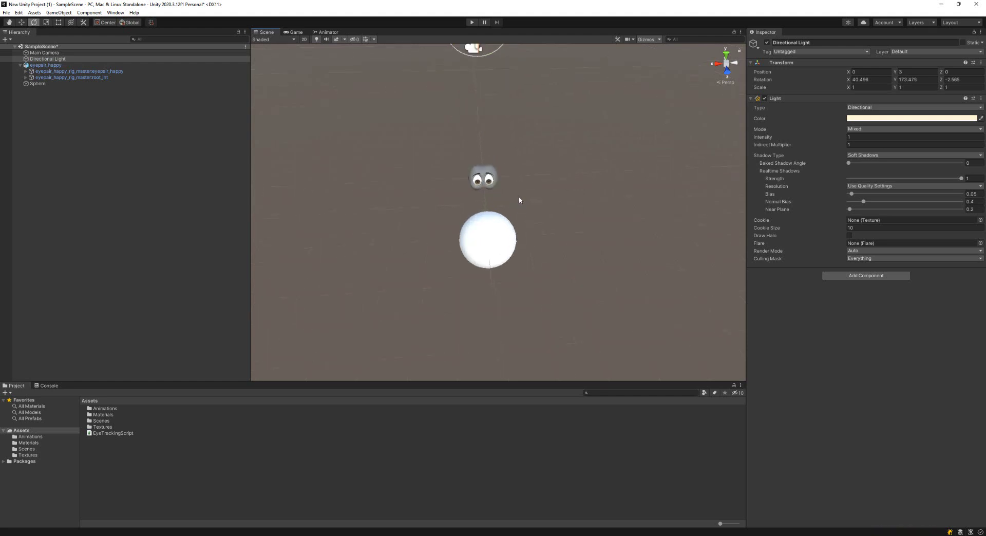
scroll(519, 195, "up", 5)
scroll(513, 180, "down", 4)
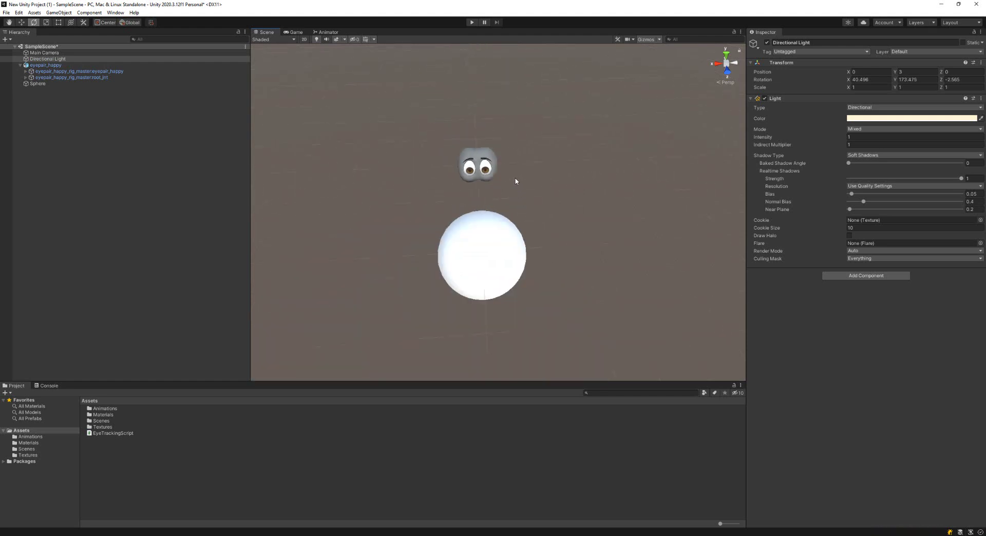
- Scale the sphere to 0.2 on X, Y and Z, and clear the selection
left_click(51, 83)
left_click(870, 88)
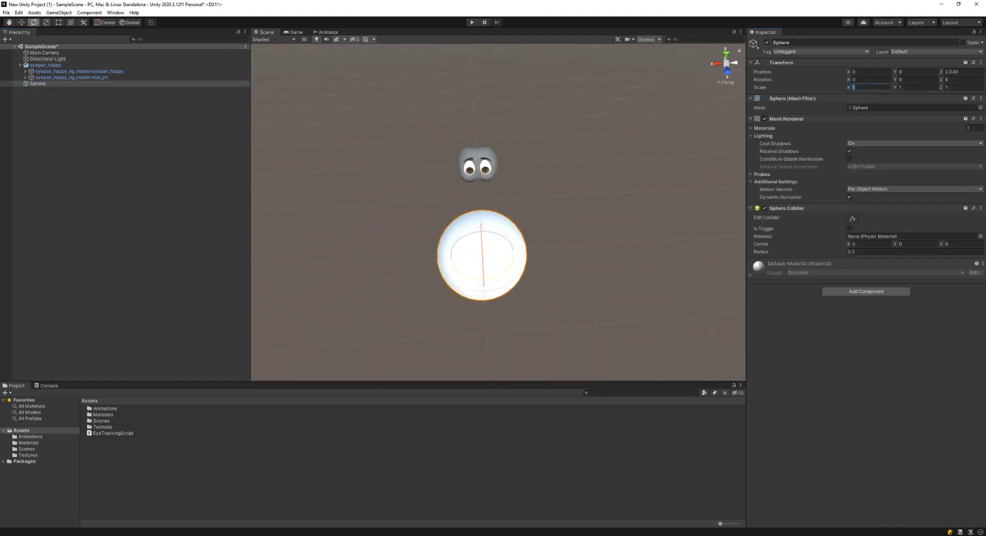
type("0.2")
key("Tab")
type("0.2")
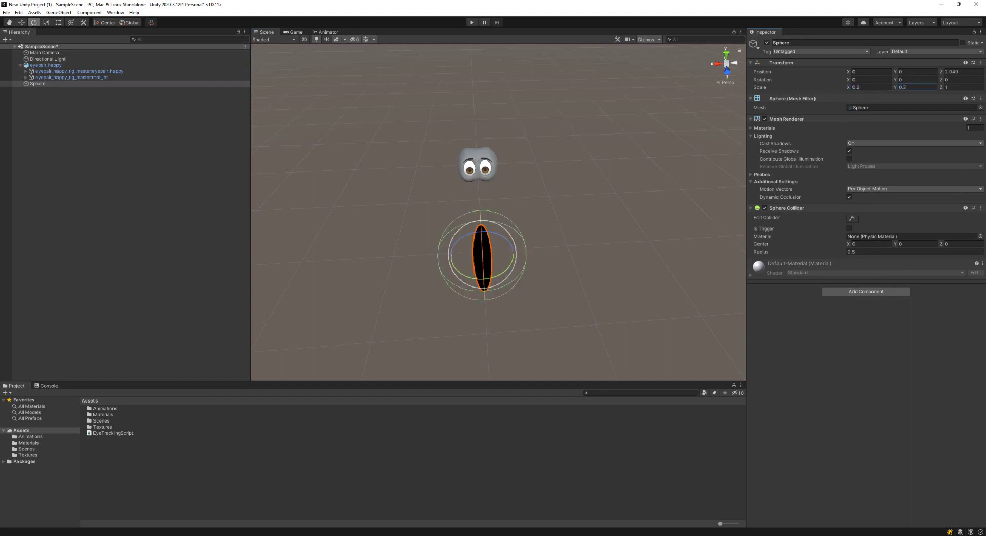
key("Tab")
type("0.2")
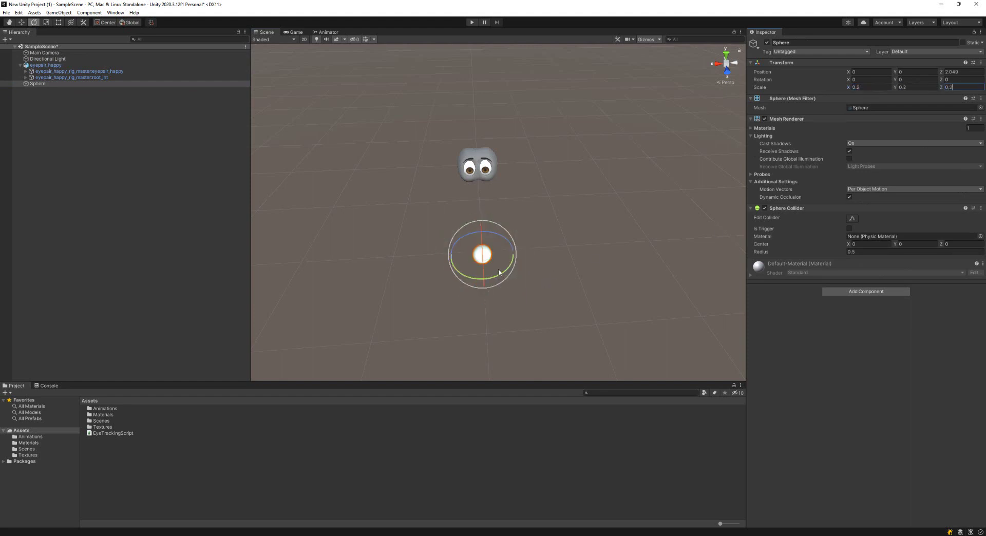
left_click(71, 161)
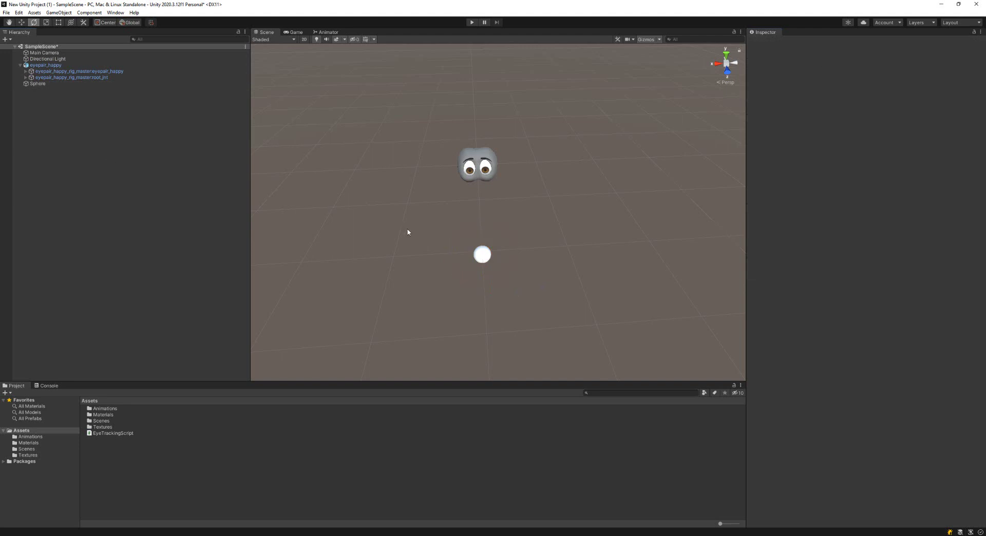
scroll(468, 235, "up", 3)
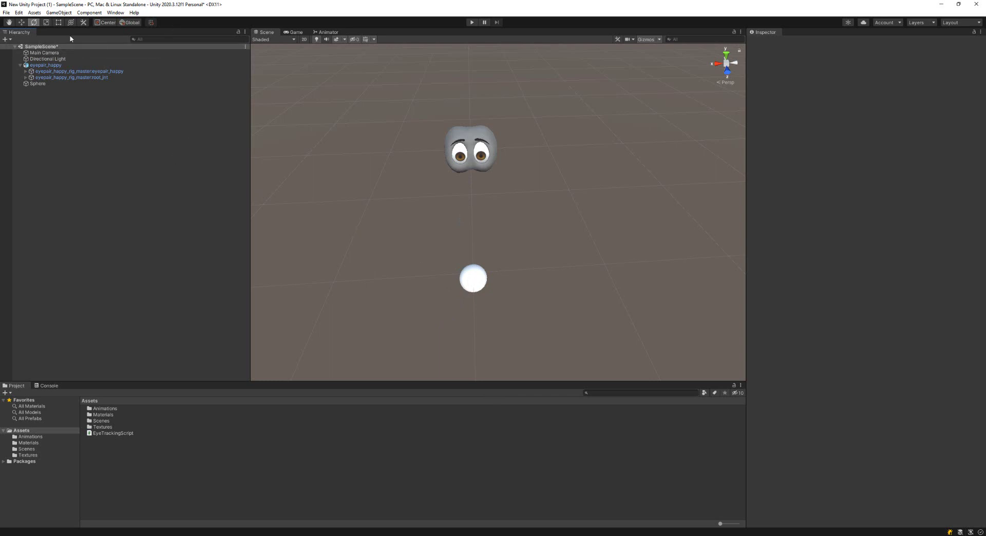
- Save the scene and open the EyeTrackingScript attached to eyepair_happy in Visual Studio
left_click(6, 13)
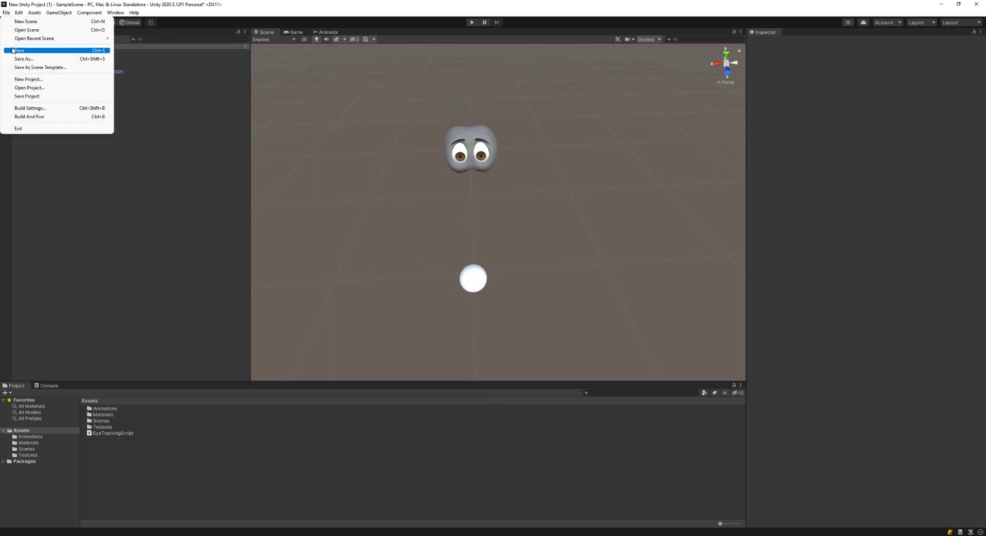
left_click(13, 50)
left_click(54, 65)
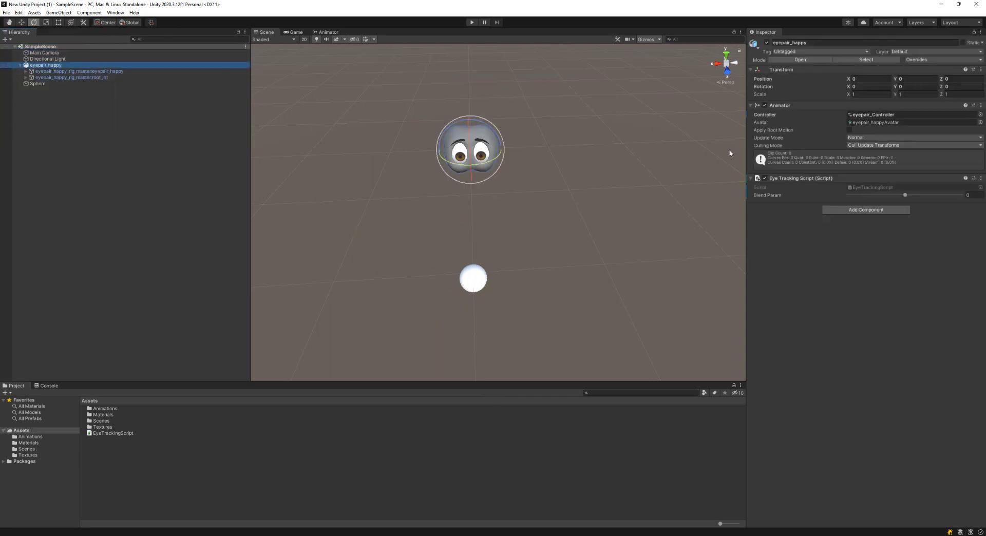
double_click(887, 188)
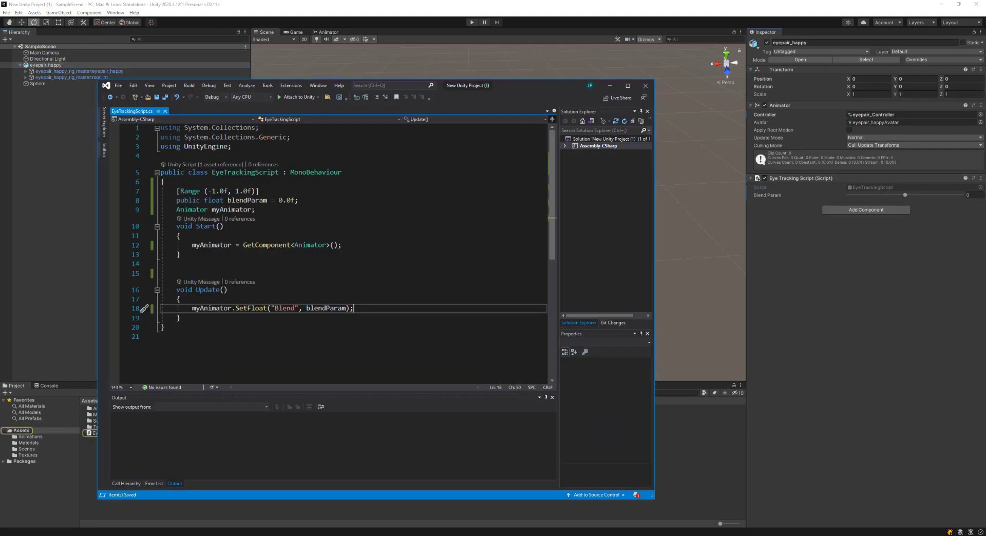
- Replace the Range attribute above blendParam with the declaration "public Transform mySphere;" followed by a blank line
left_click(303, 192)
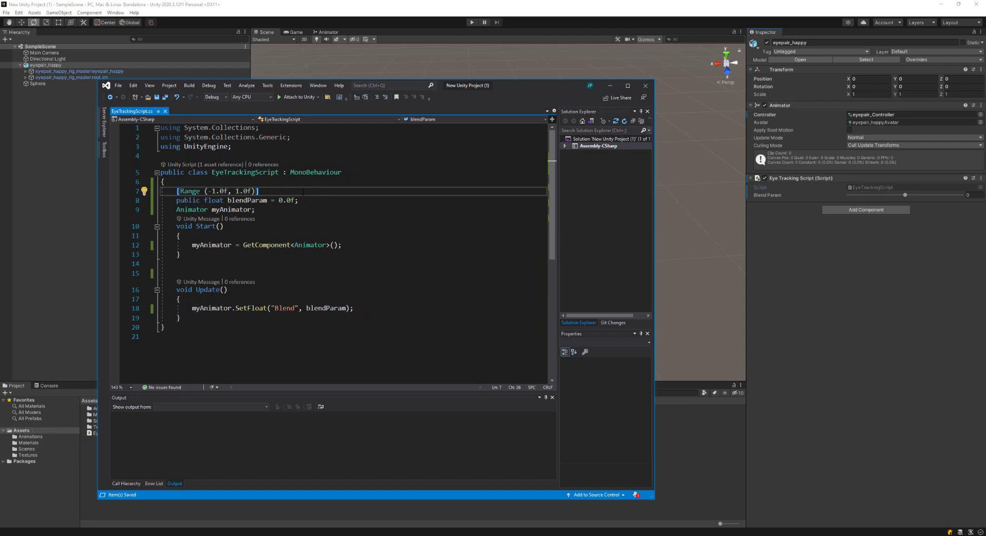
key("shift+Home")
key("BackSpace")
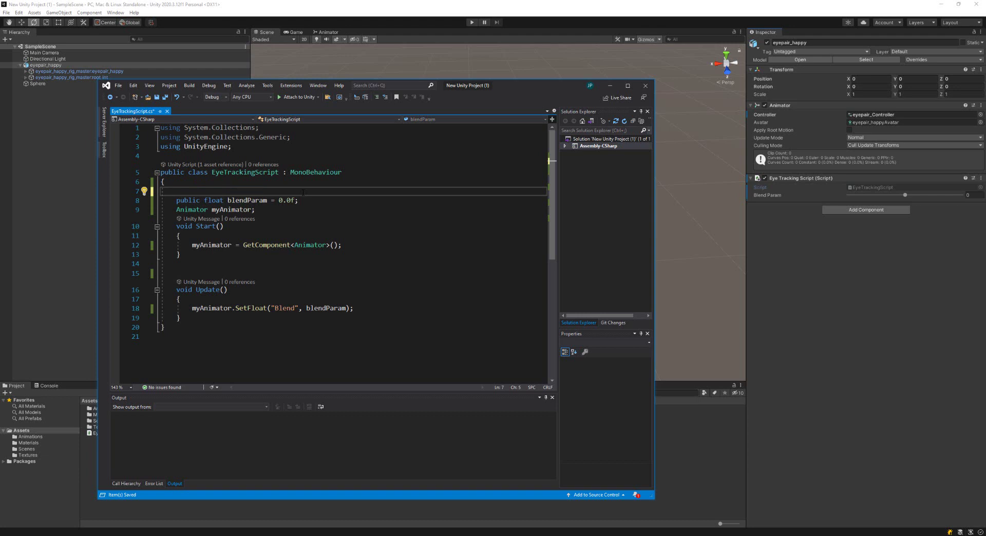
type("public T")
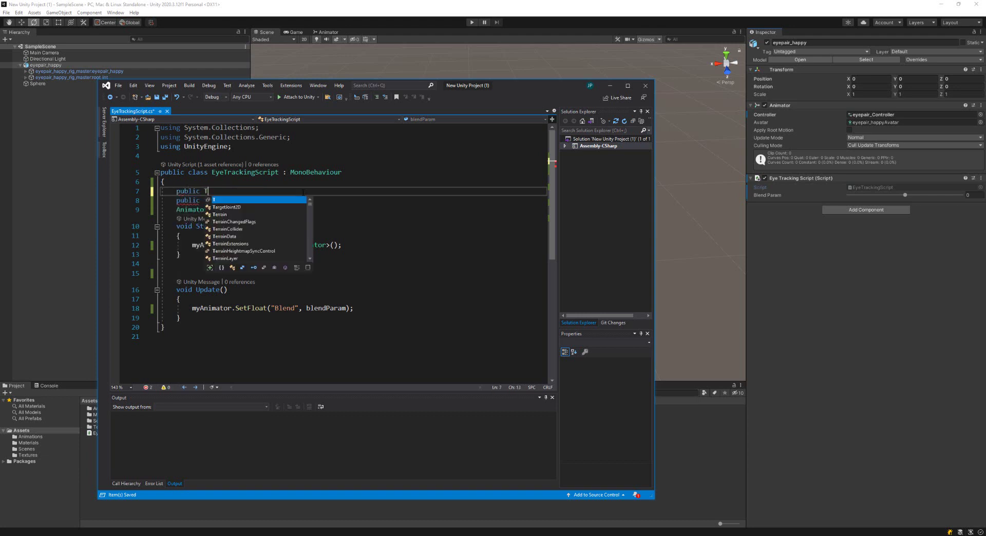
type("ransform ")
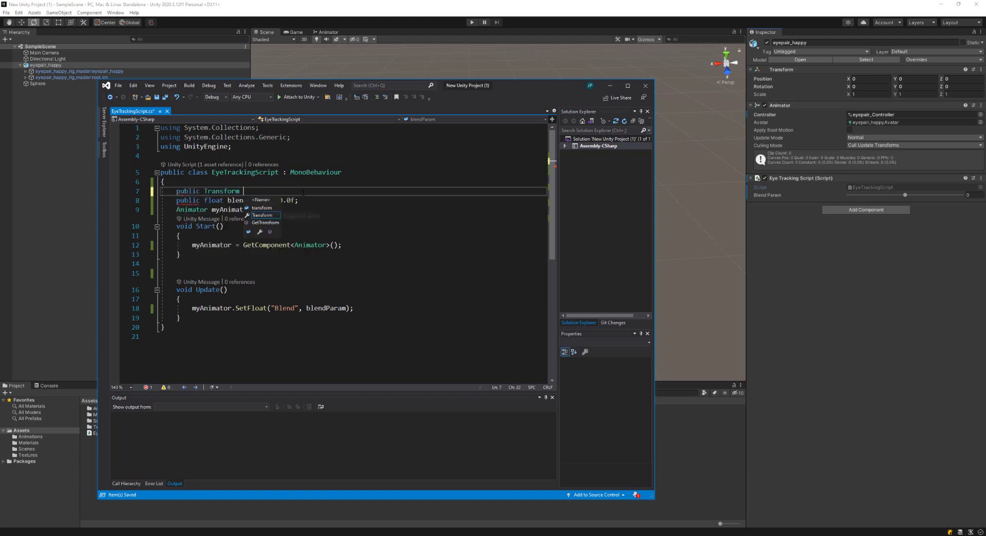
type("mySphere;")
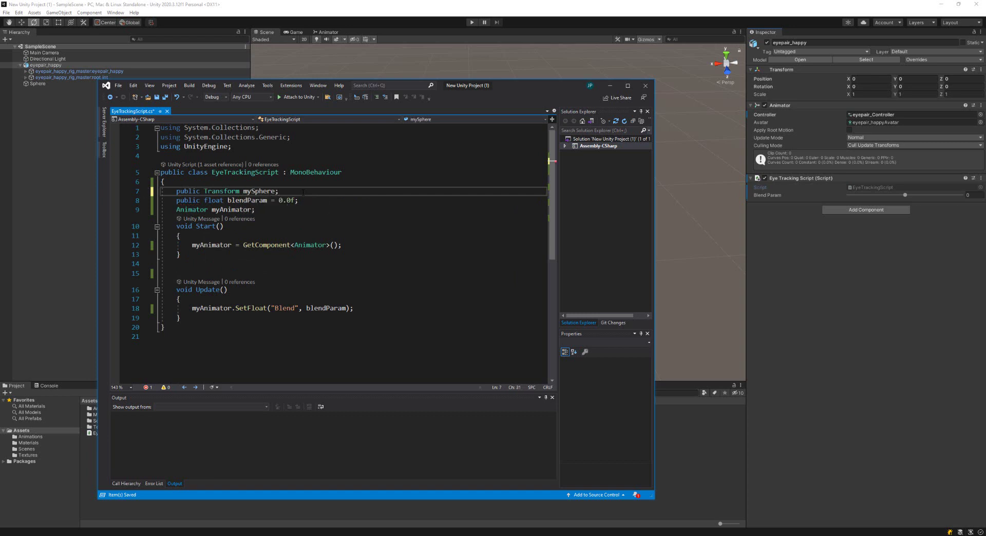
key("Return")
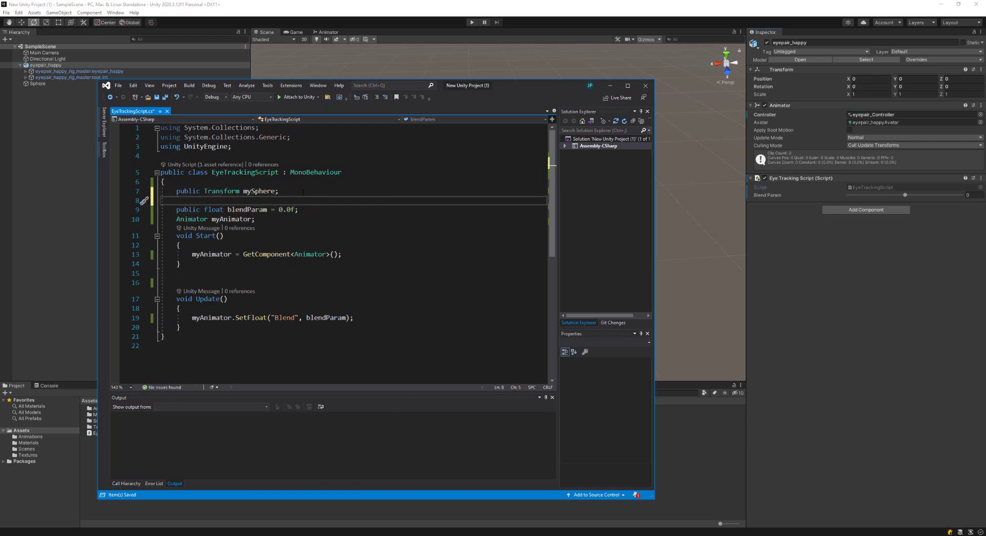
- Add "Vector3 diff = transform.position - mySphere.transform.position;" as the first line inside Update()
left_click(275, 191)
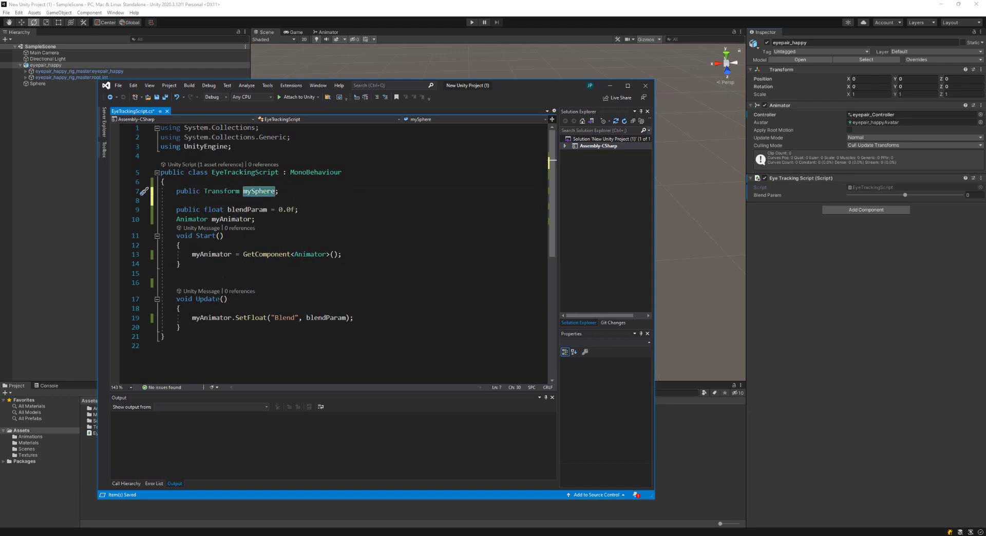
left_click(200, 308)
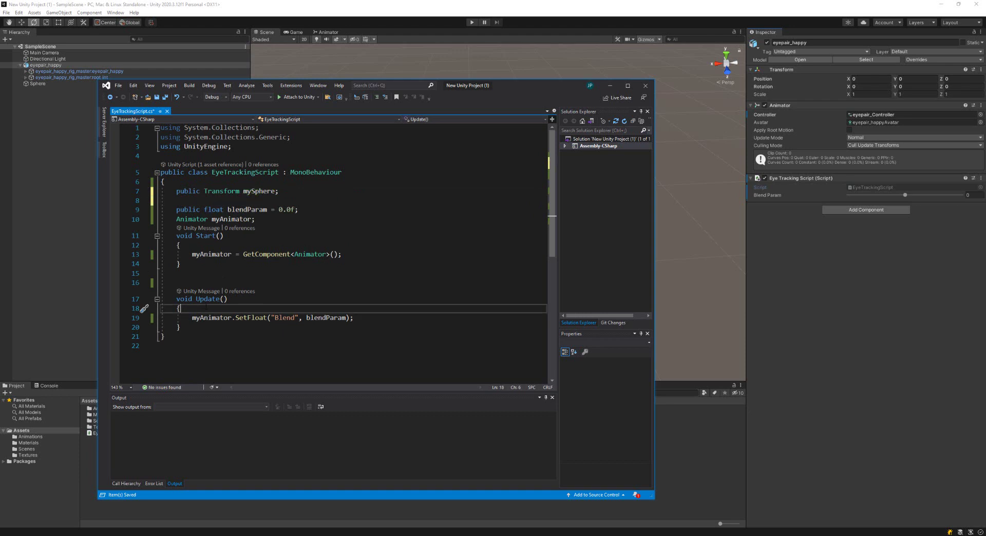
key("Return")
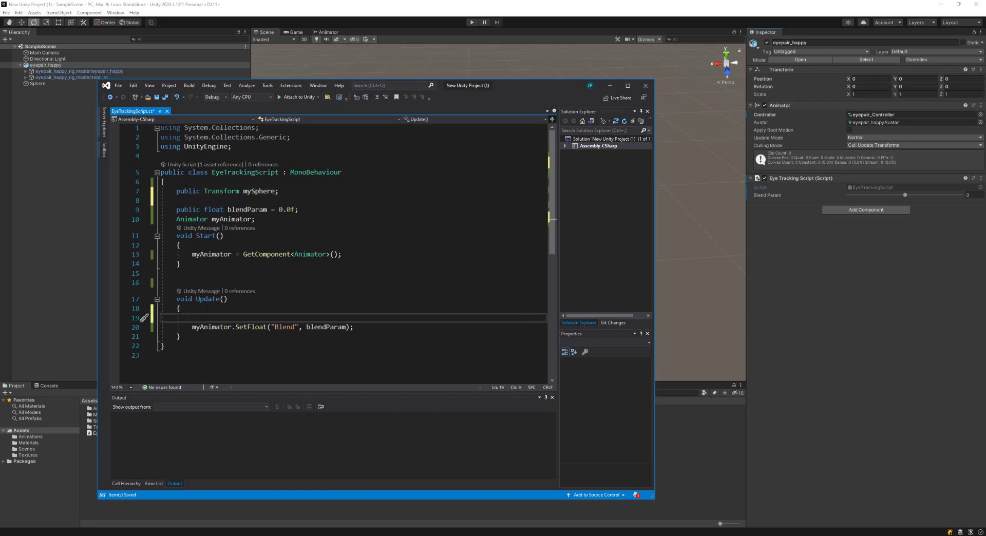
type("Vec")
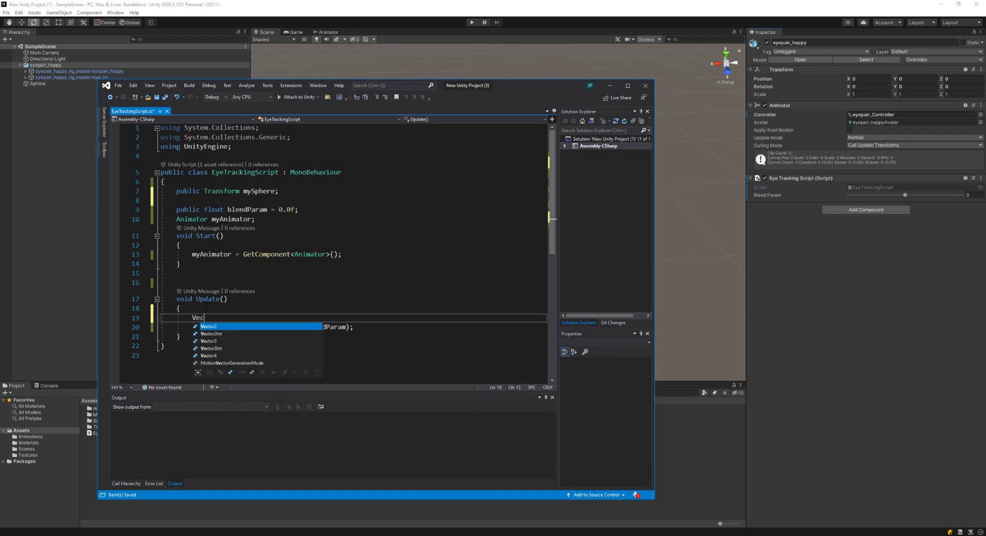
type("tor3 ")
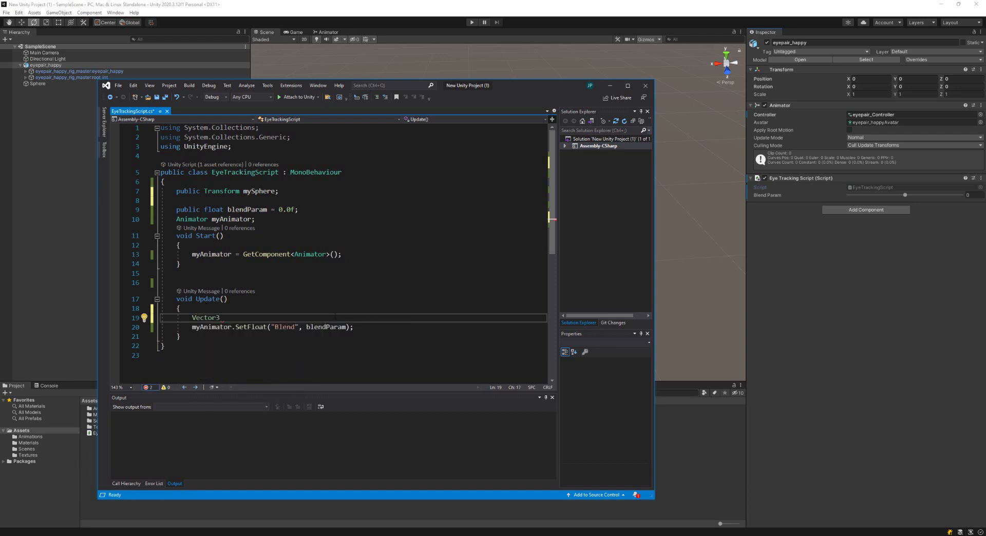
type("diff = transform")
type(".p")
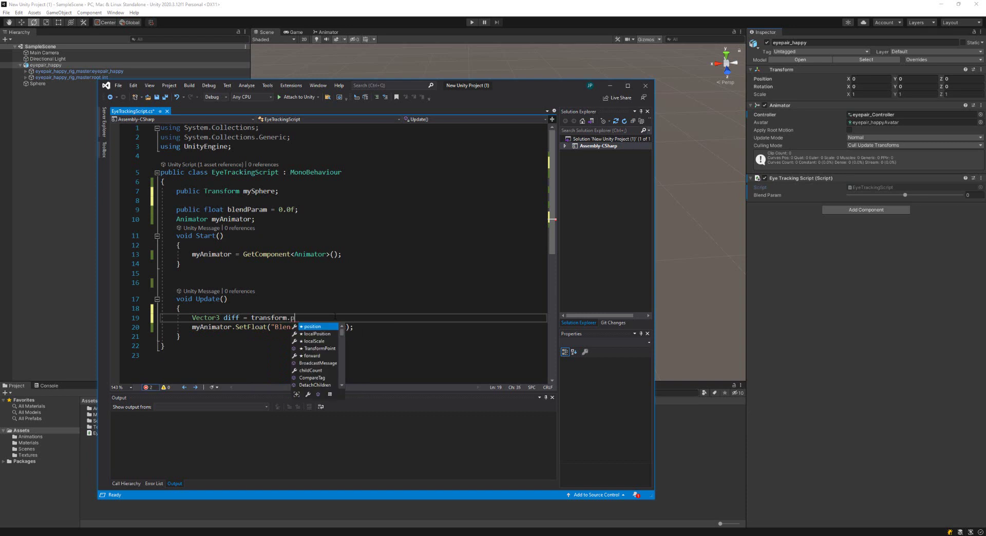
type("osition - ")
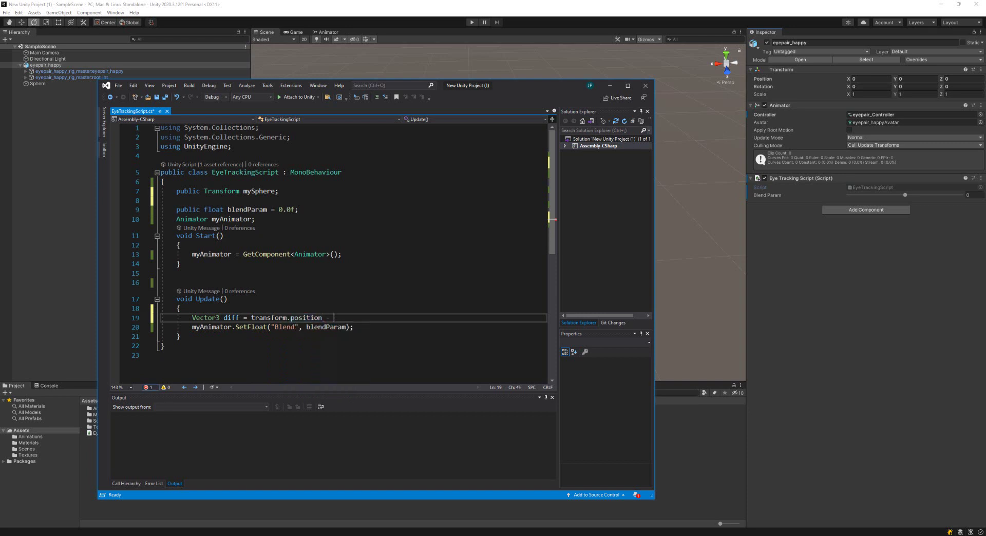
type("m")
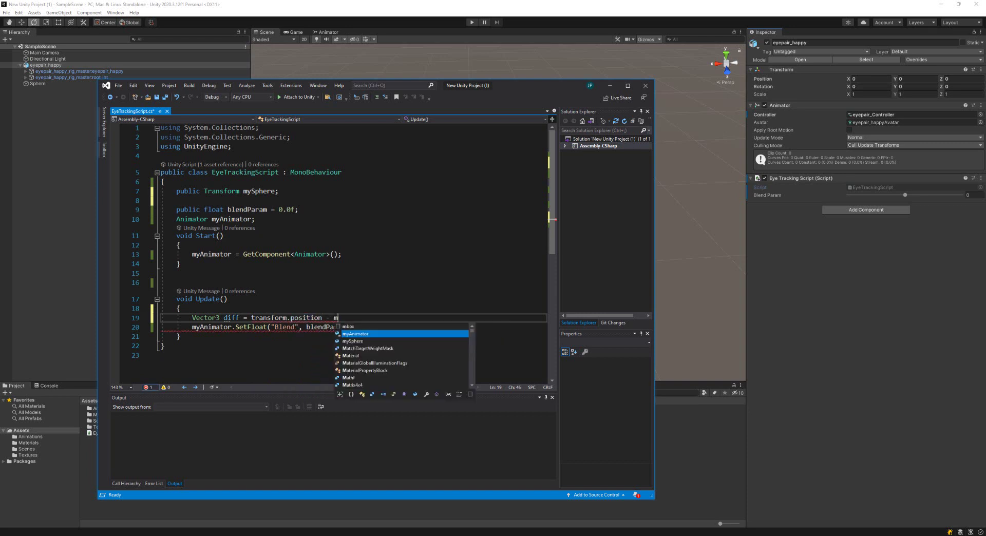
type("ySphere")
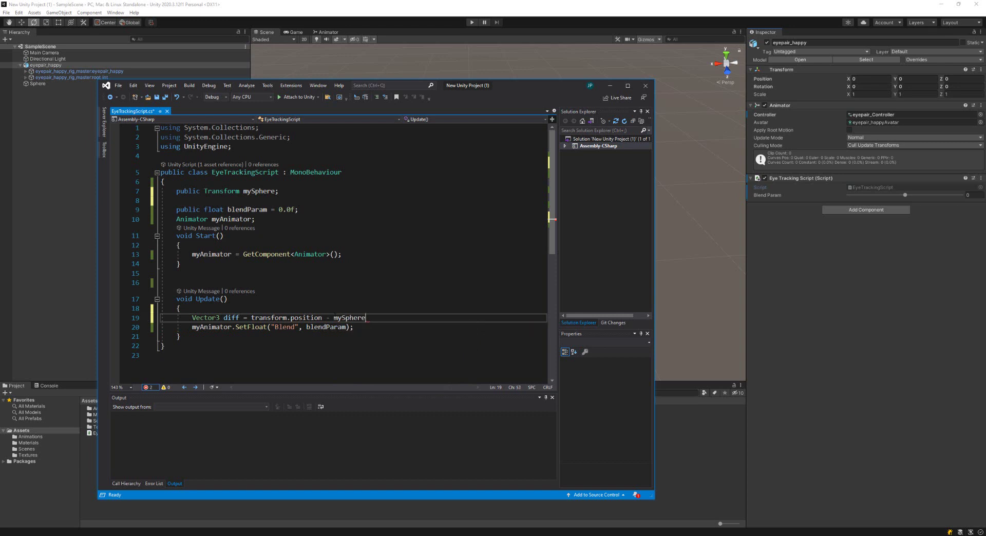
type(".transform.position;")
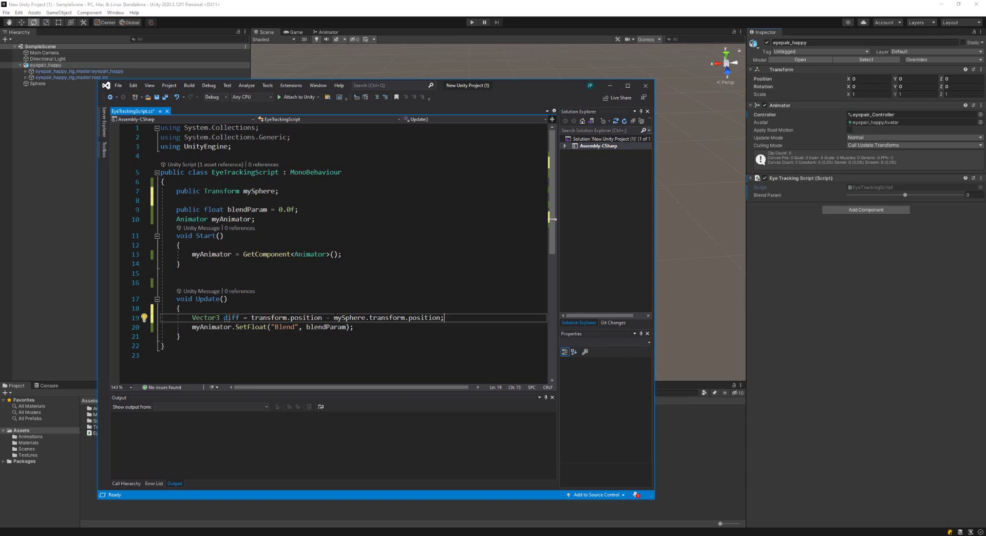
- Add the line "Vector3 normalized = diff.normalized;" below the diff calculation in Update()
key("Return")
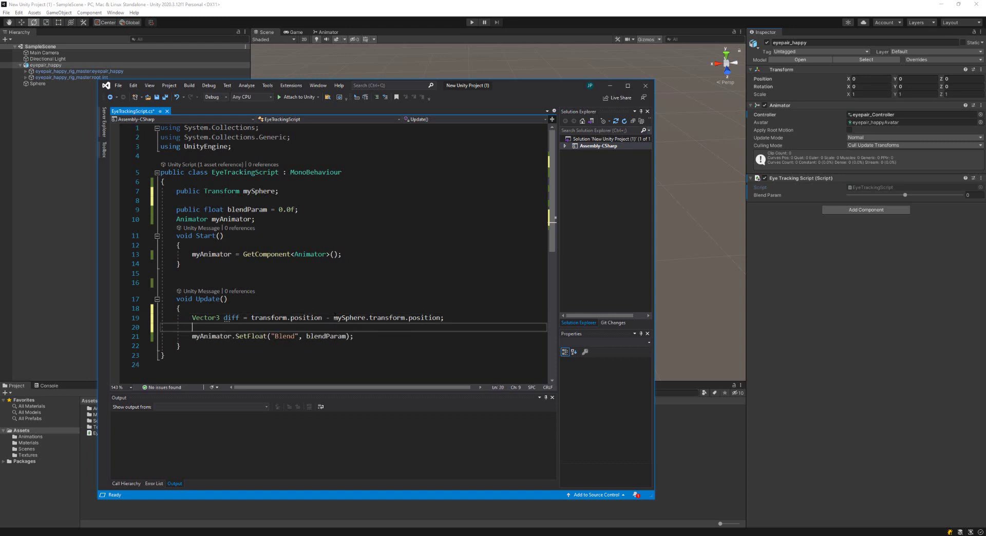
type("Ve")
key("Escape")
type("ctor3 ")
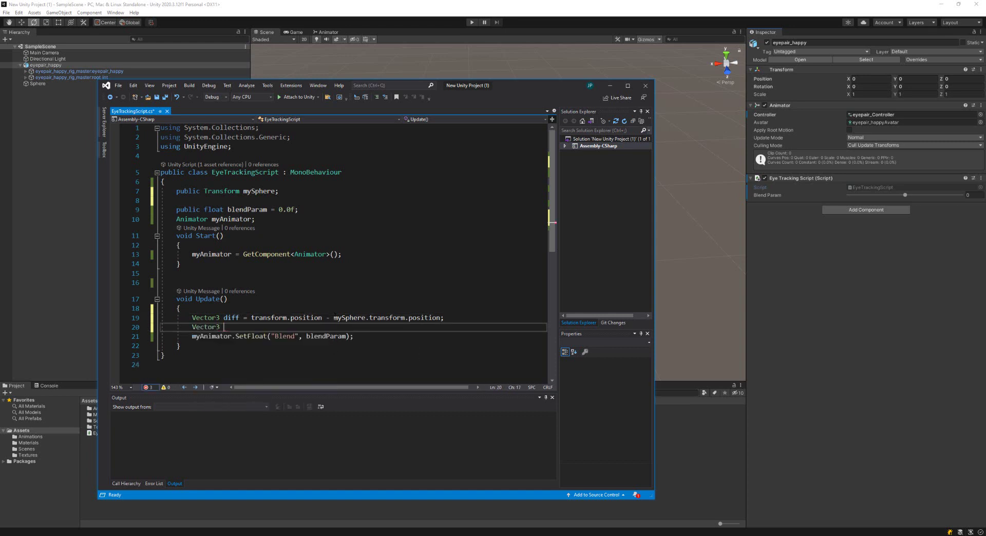
type("norm")
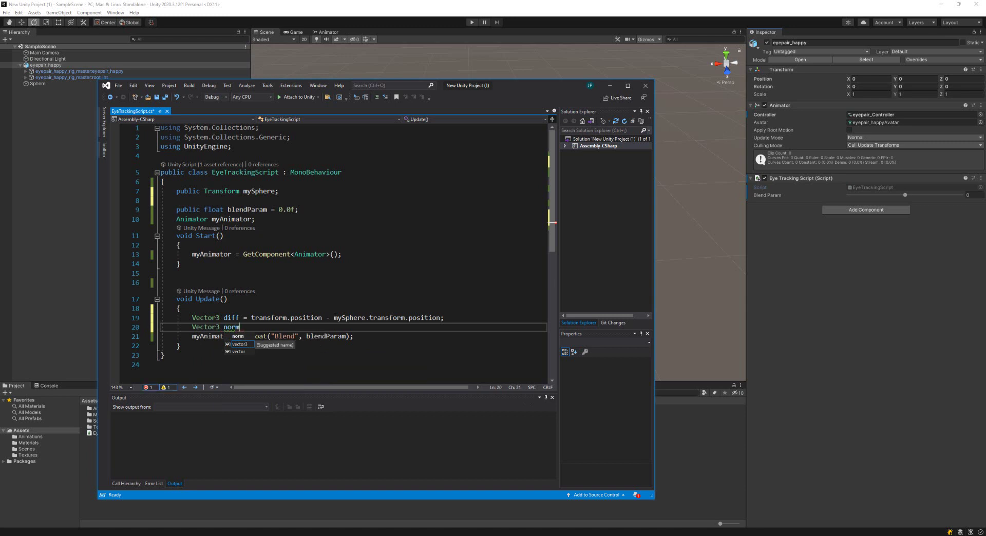
type("alized ")
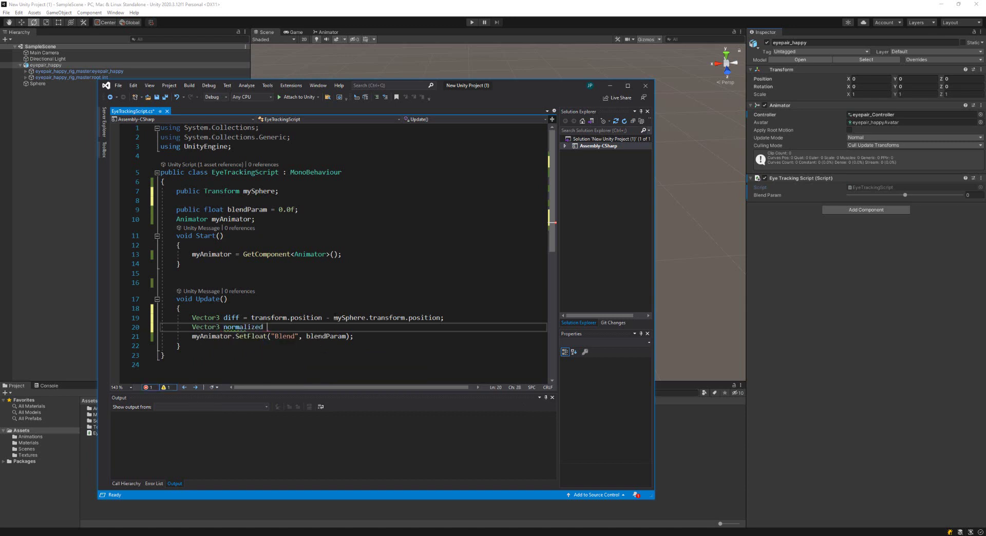
type("= diff.normalized;")
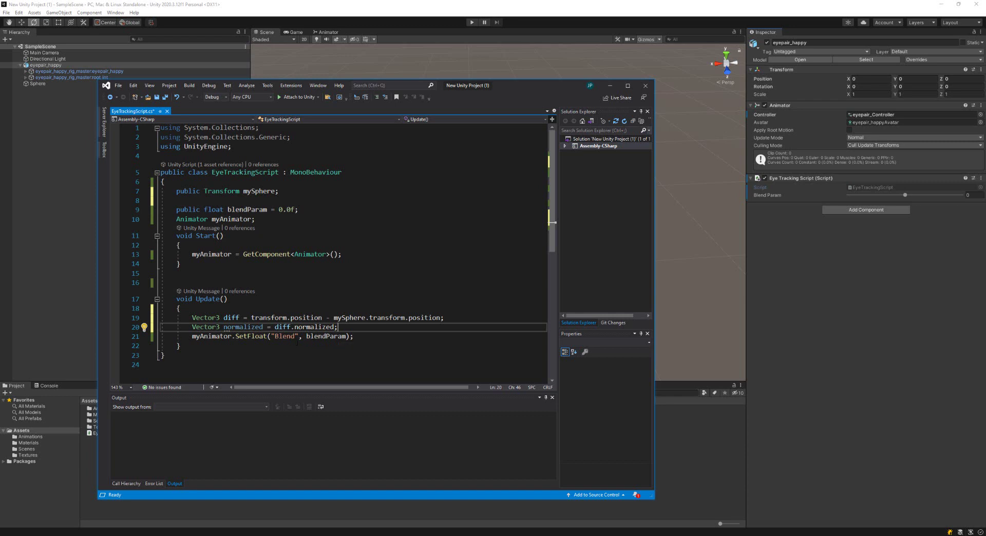
- Add the line "blendParam = normalized.x;" below the normalized declaration in Update()
double_click(326, 336)
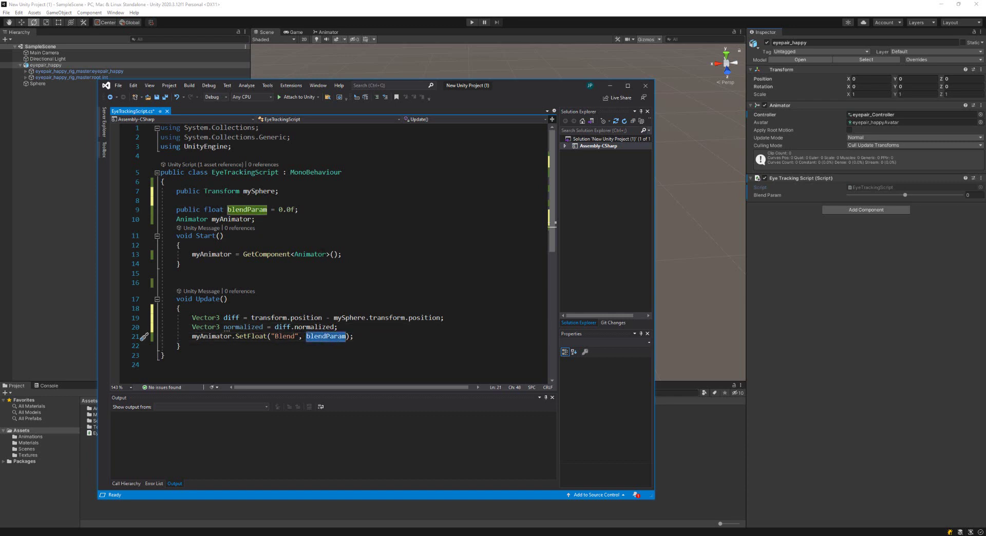
left_click(316, 211)
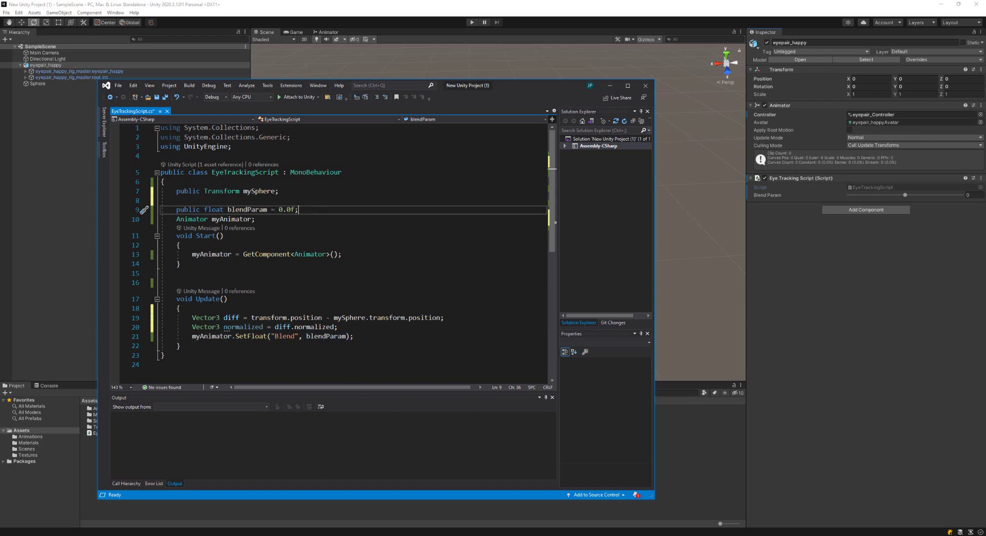
double_click(247, 209)
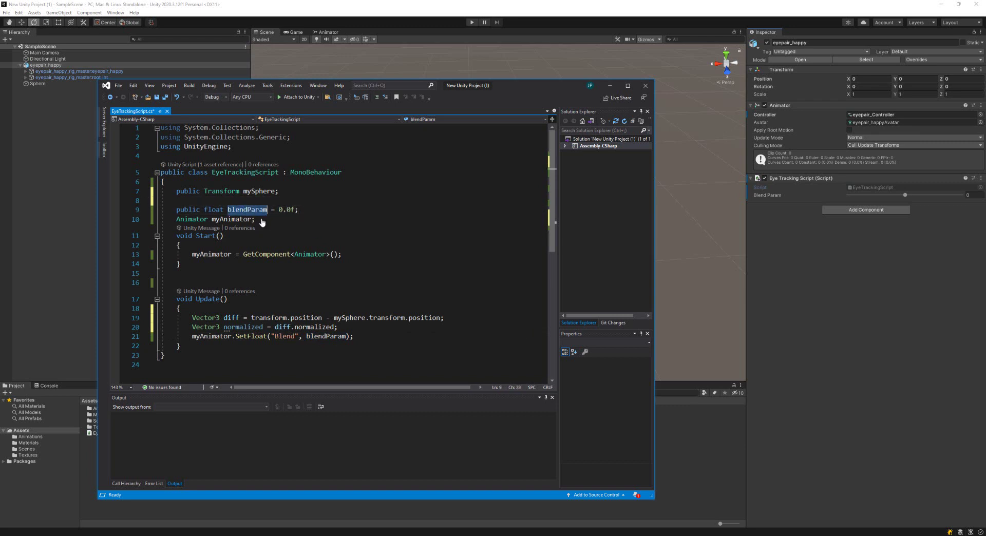
key("ctrl+c")
left_click(362, 327)
key("Return")
key("ctrl+v")
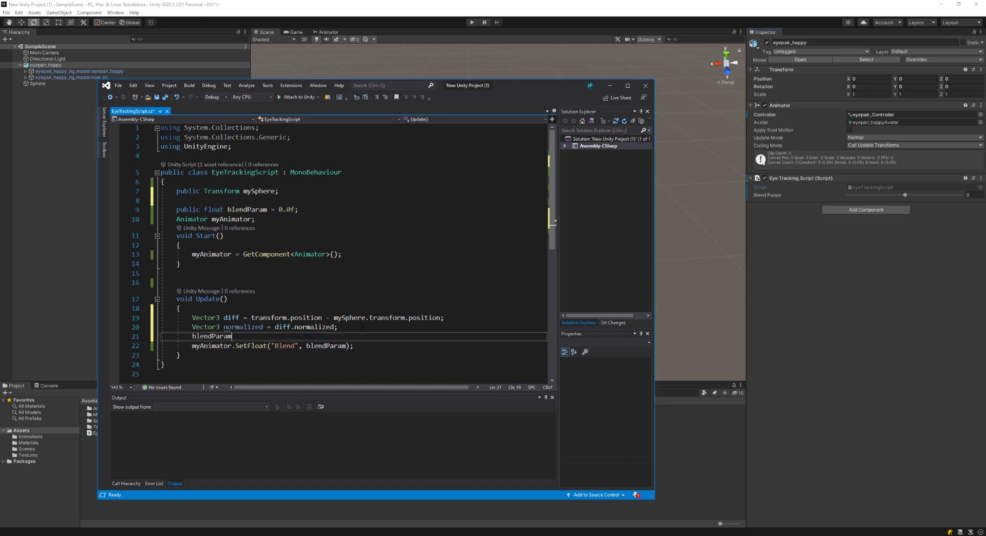
type(".x")
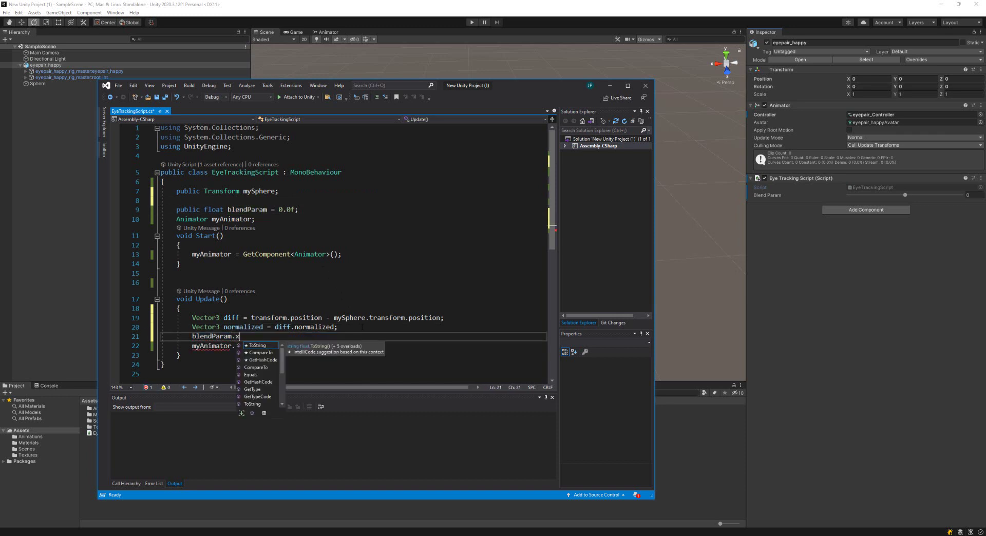
key("BackSpace")
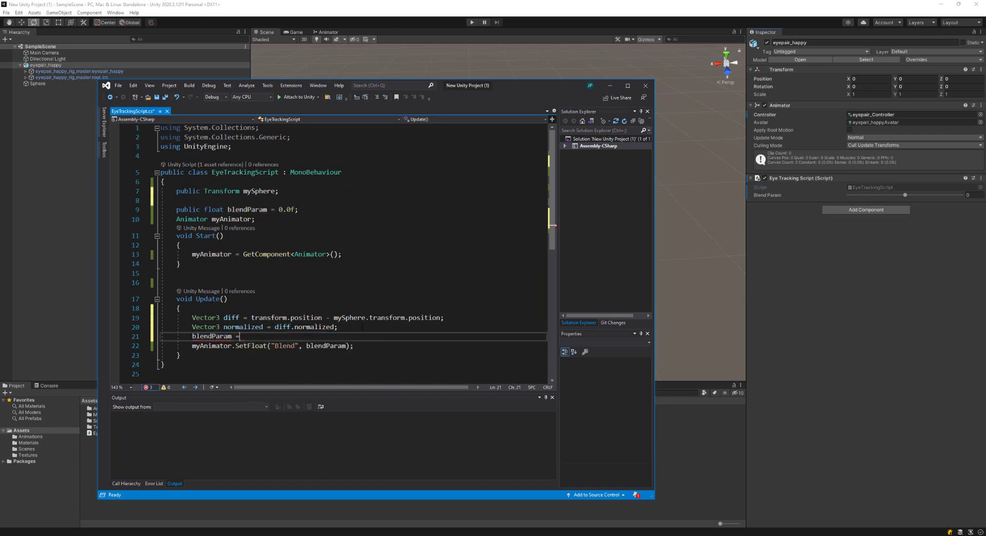
type("= normalized.x;")
- Save all files and return to Unity so the script recompiles
left_click(119, 85)
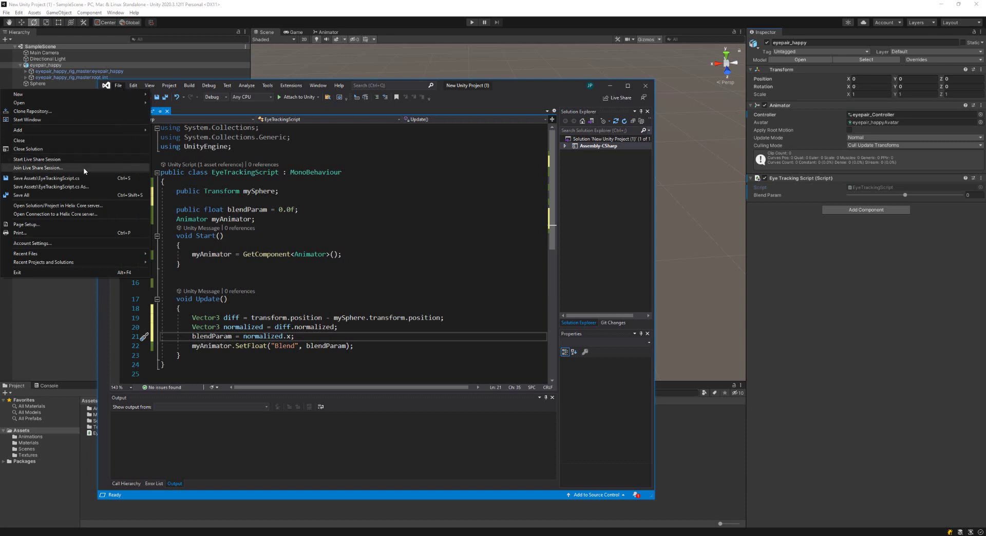
left_click(75, 195)
left_click(44, 196)
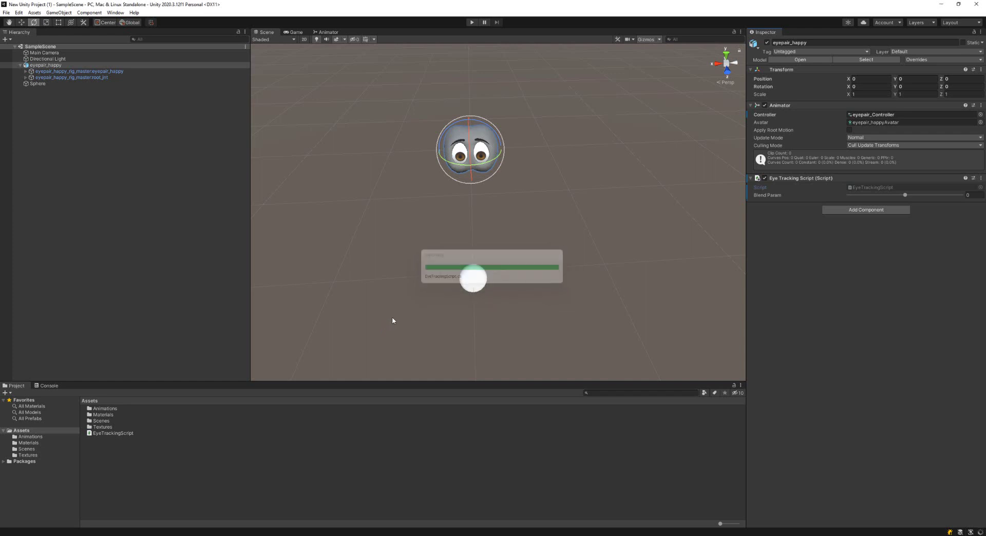
- Assign the Sphere object to the My Sphere reference of eyepair_happy's Eye Tracking Script
left_click(48, 65)
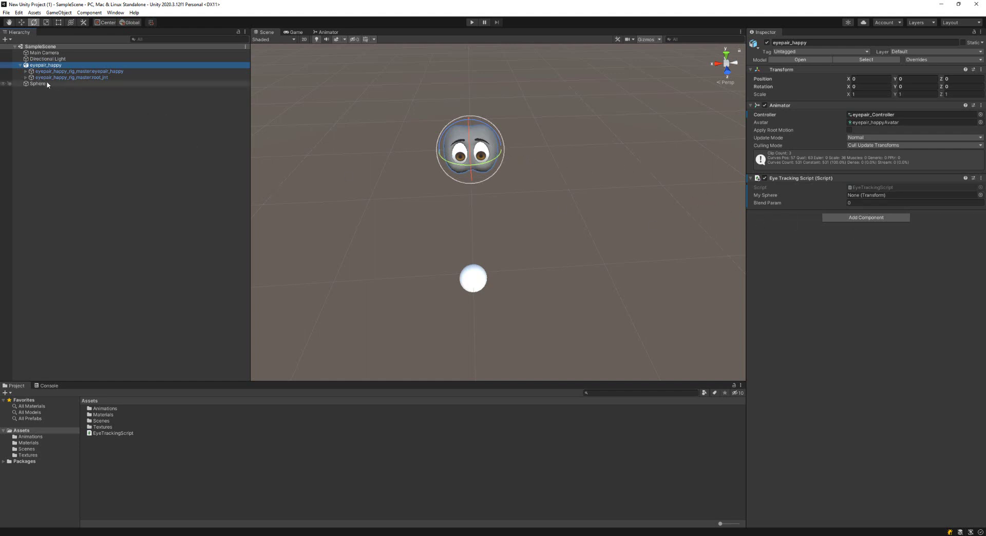
left_click_drag(45, 83, 573, 162)
left_click_drag(887, 201, 888, 200)
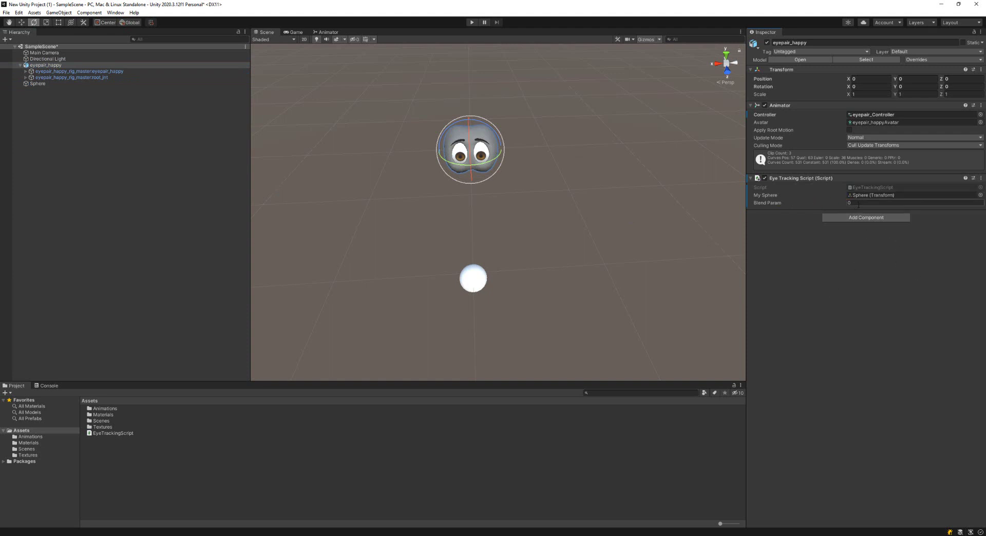
- Start Play mode and dock the Animator beside the Scene view so the eyes and the Blend Tree show together
left_click(473, 24)
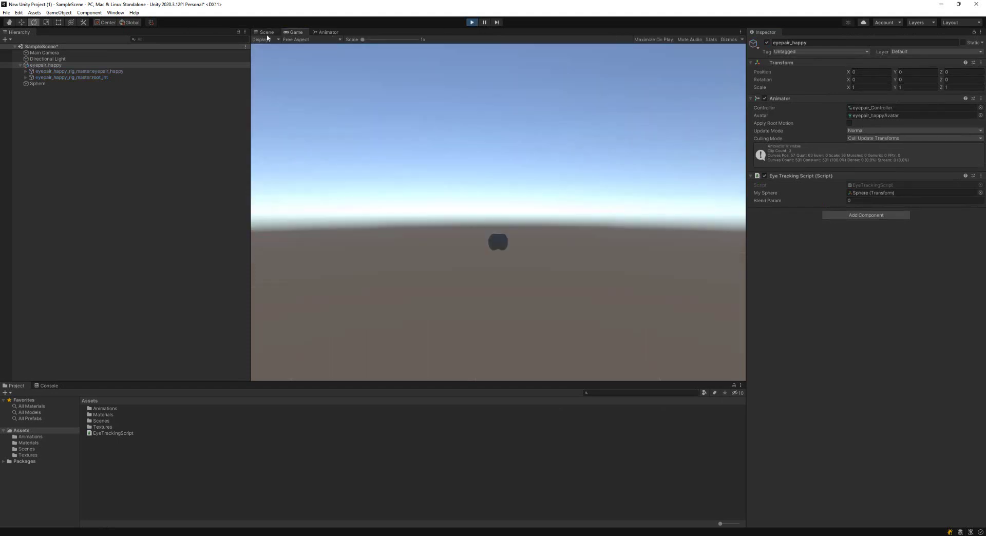
left_click(266, 33)
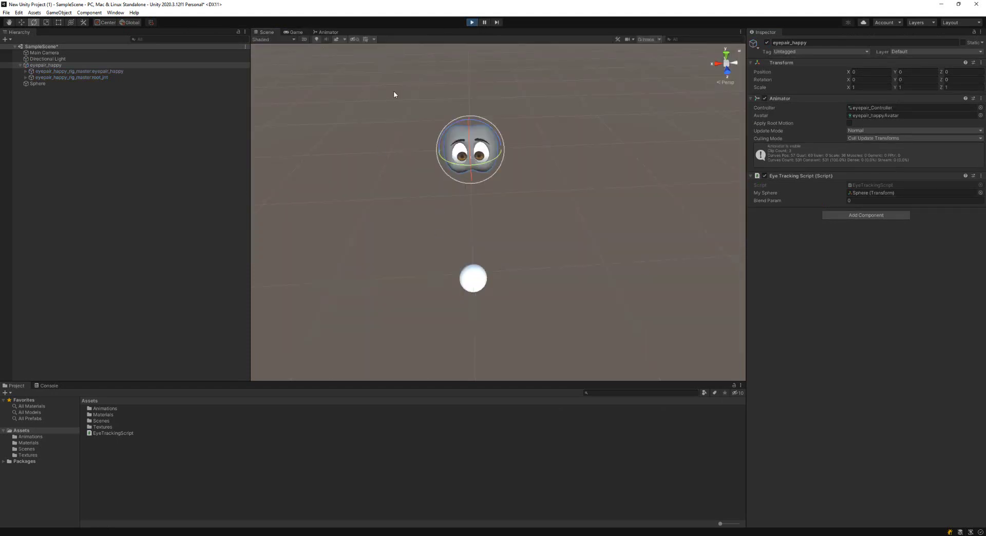
left_click(329, 33)
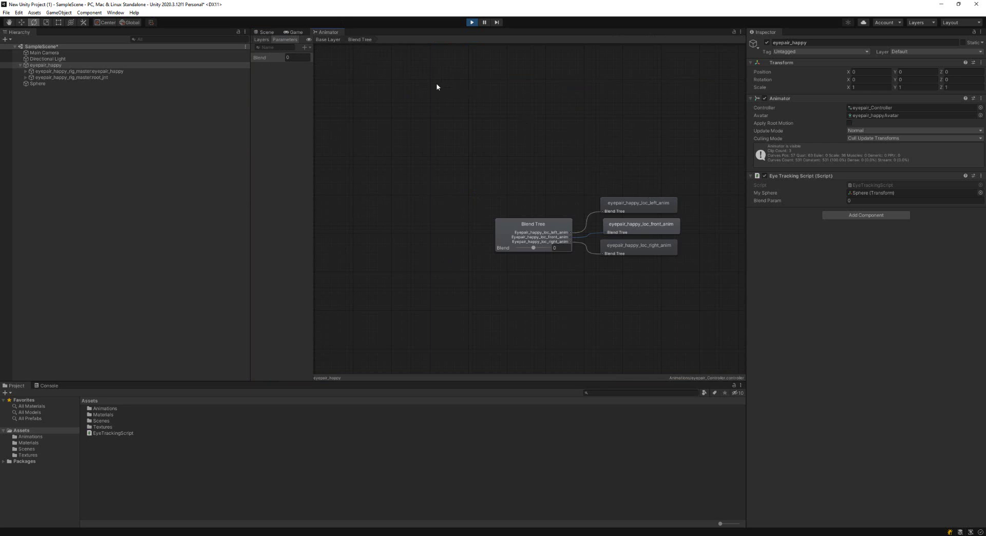
left_click_drag(328, 33, 680, 215)
left_click_drag(250, 213, 135, 188)
left_click_drag(580, 173, 435, 177)
middle_click_drag(655, 269, 516, 261)
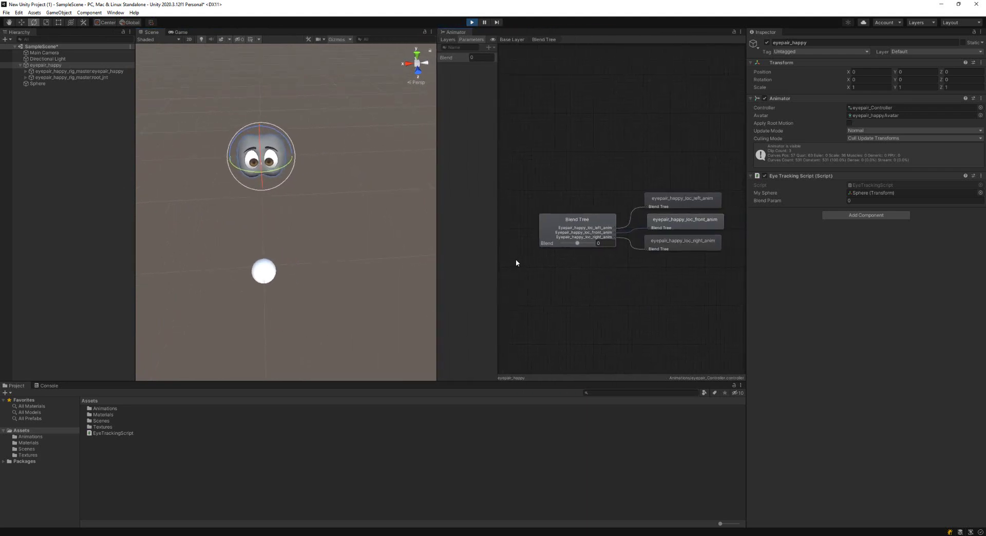
- Move the sphere sideways along its X axis to test the eye tracking, and exit Play mode
left_click(271, 273)
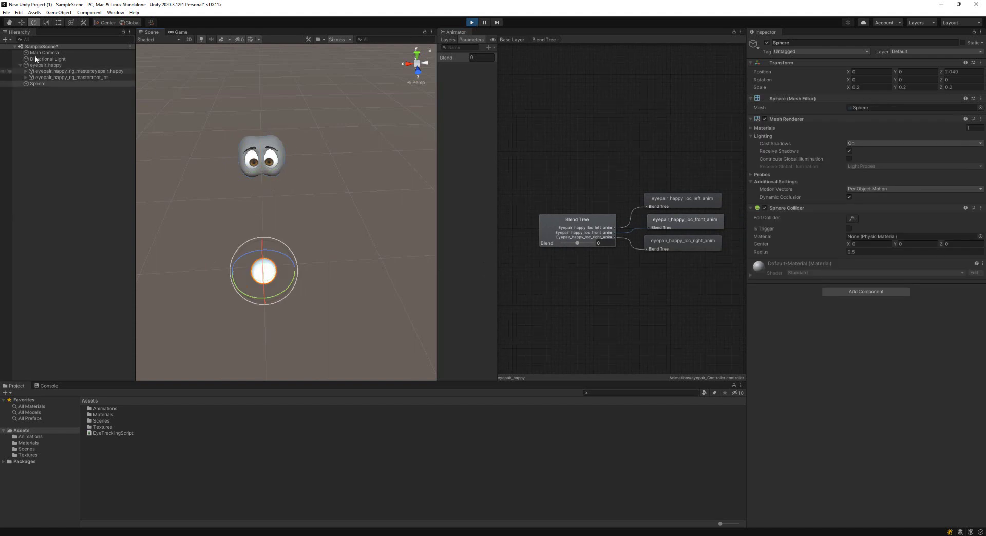
left_click(21, 23)
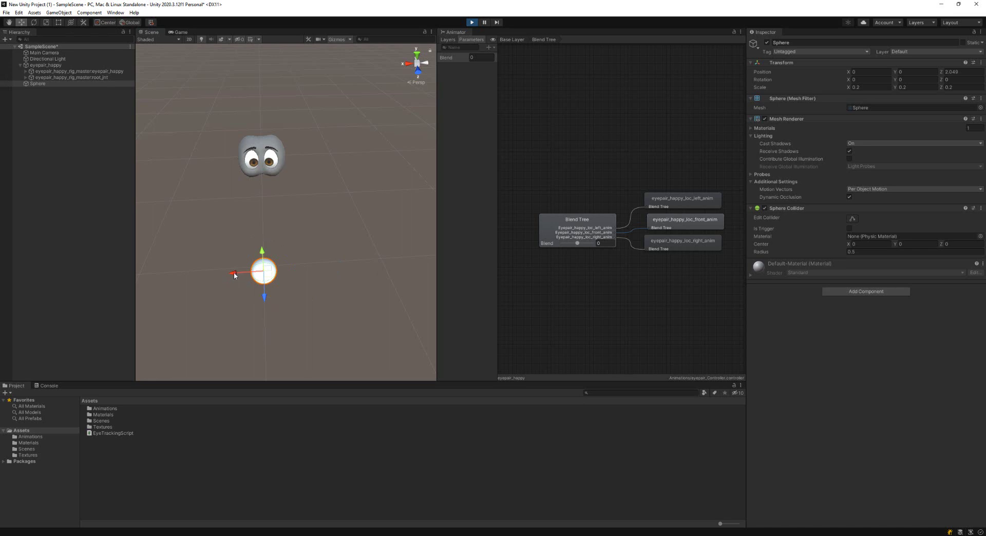
mouse_move(235, 274)
left_mouse_down()
mouse_move(349, 283)
mouse_move(158, 283)
mouse_move(353, 277)
mouse_move(163, 268)
mouse_move(234, 272)
left_mouse_up()
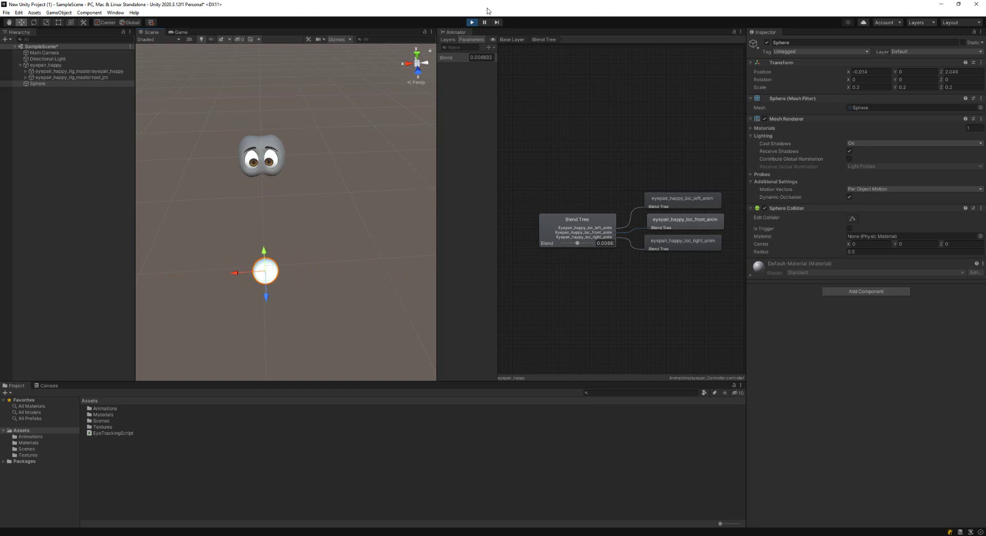
left_click(472, 22)
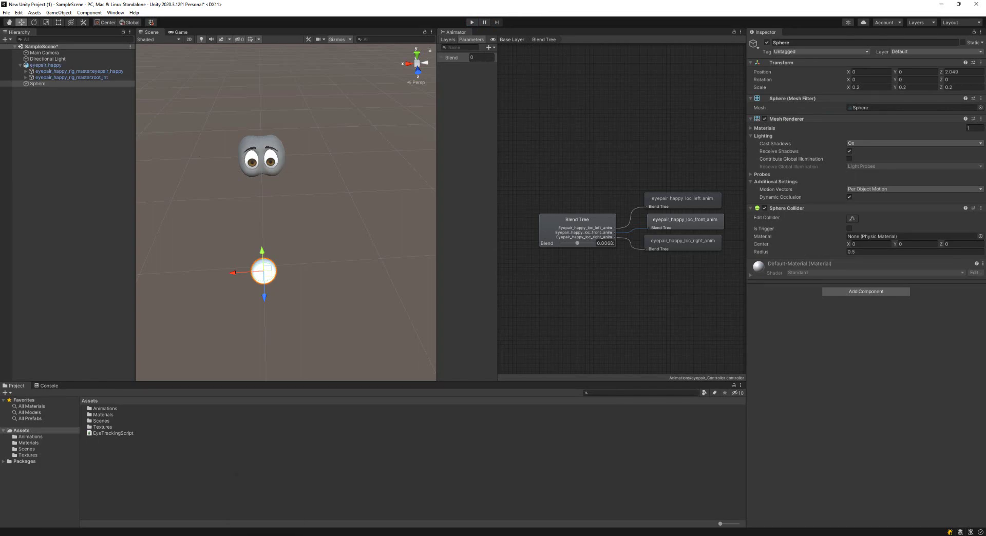
- Change the assignment in Update() to "blendParam = - normalized.x;" in Visual Studio, save all files and return to Unity
left_click(267, 535)
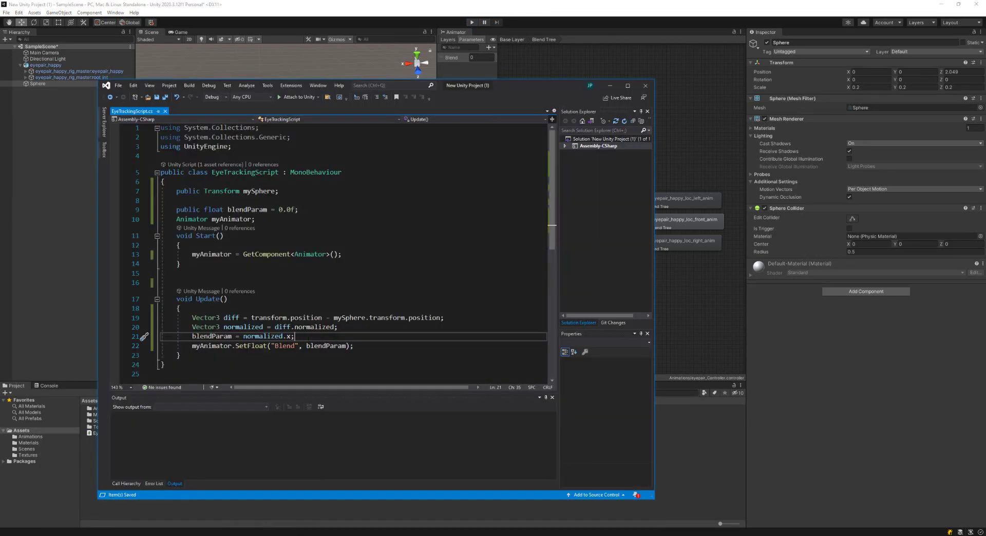
left_click(244, 336)
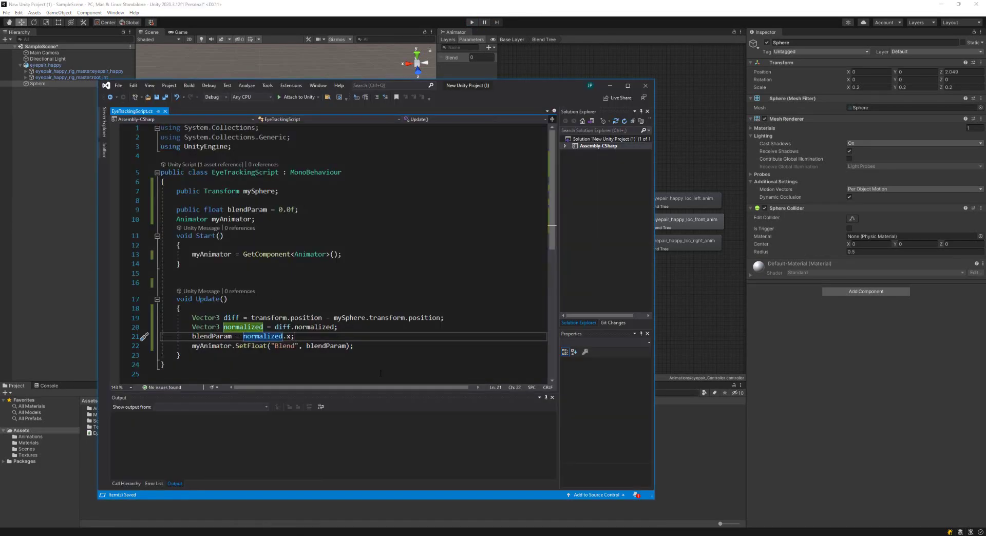
type("-")
left_click(121, 87)
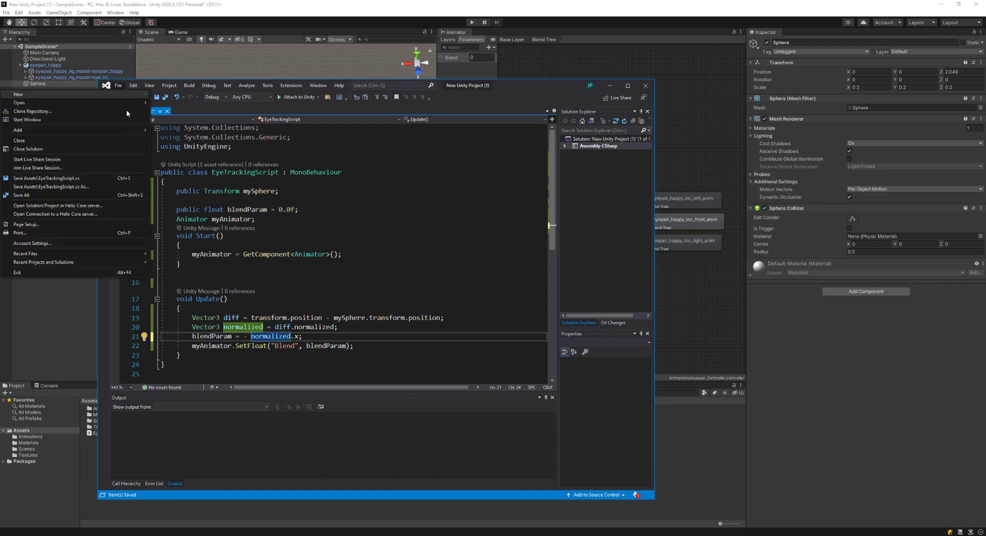
left_click(65, 198)
left_click(242, 9)
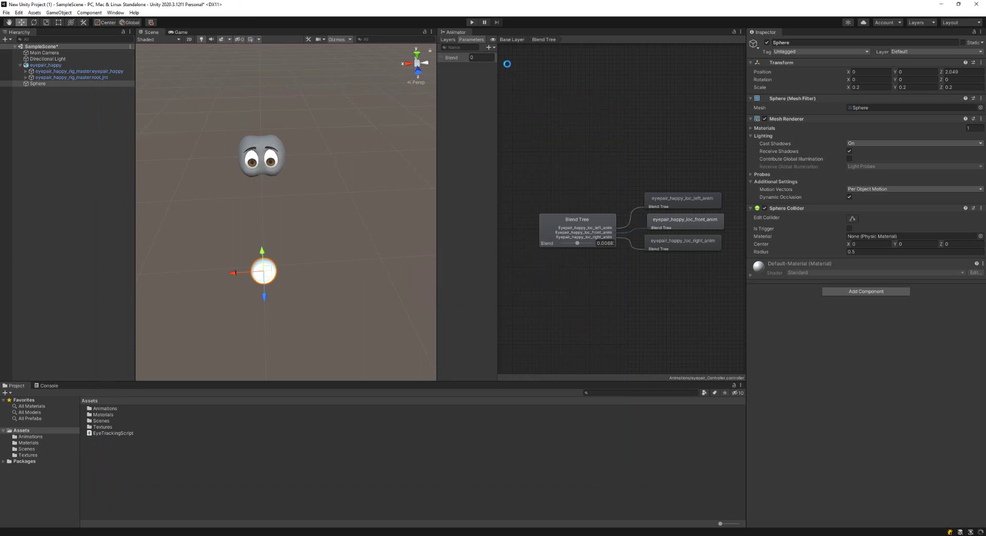
- Run the scene in Play mode, move the sphere around in front of the eyes to test the tracking, and exit Play mode
left_click(472, 22)
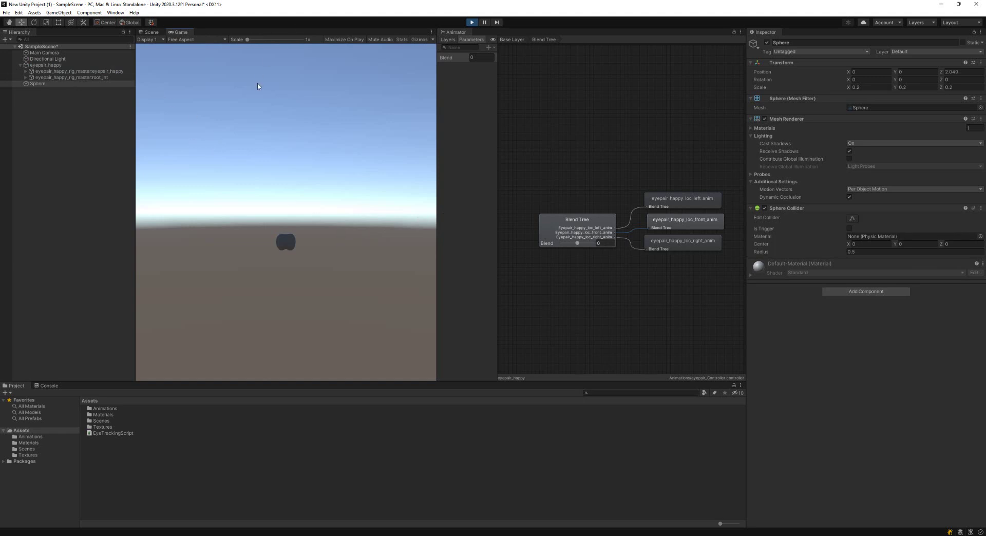
left_click(152, 32)
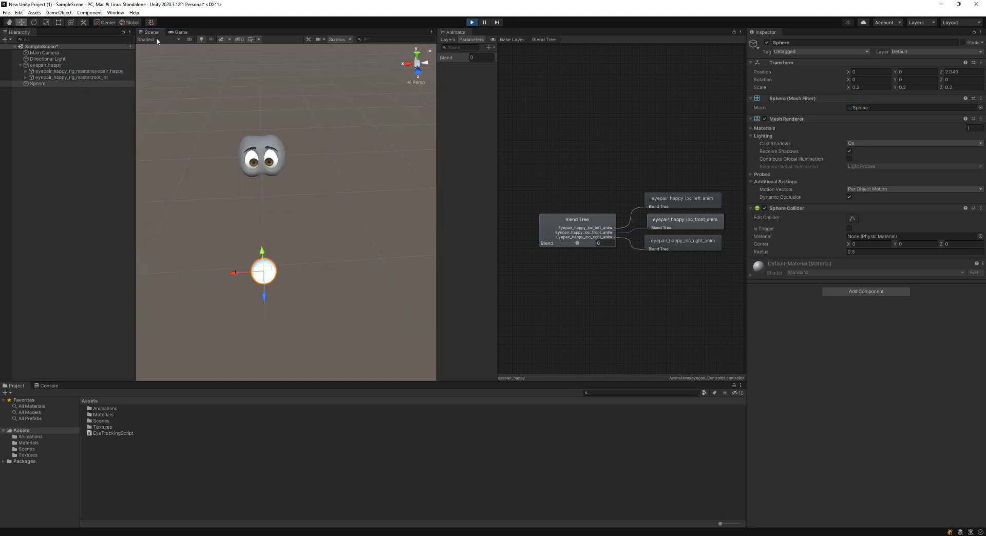
left_click_drag(231, 277, 270, 199)
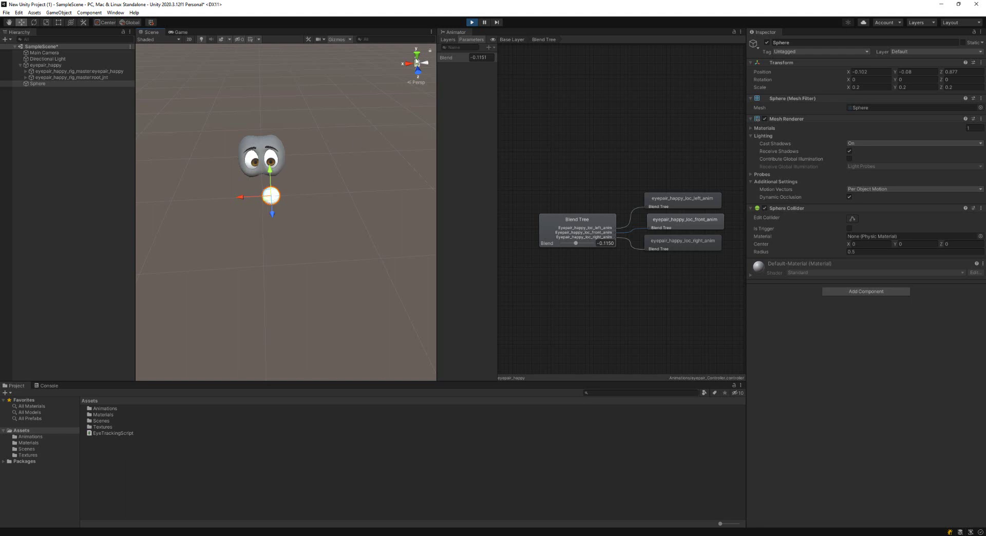
left_click(472, 23)
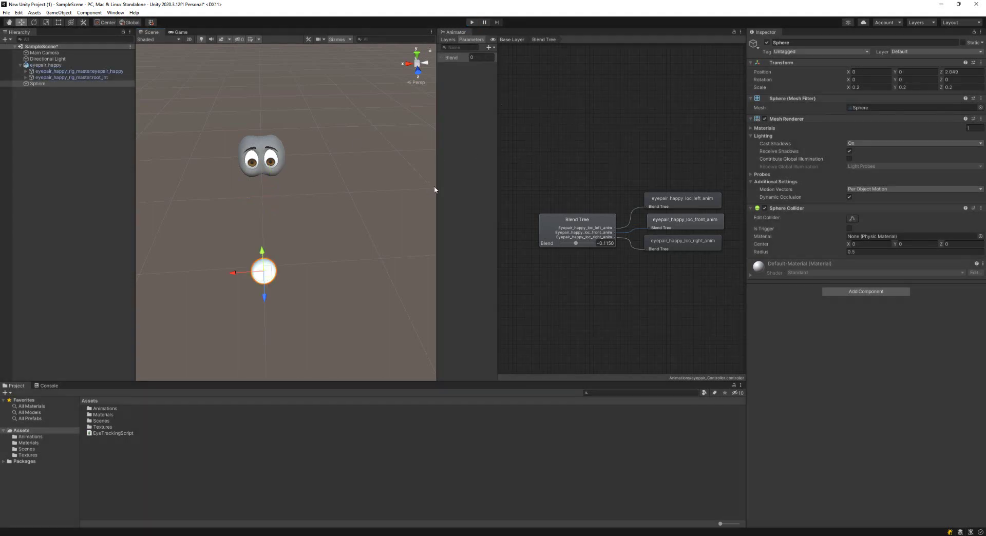
- Dock the Animator back with the Scene and Game views and set the Blend Tree's blend type to 2D Freeform Cartesian
left_click_drag(448, 33, 149, 41)
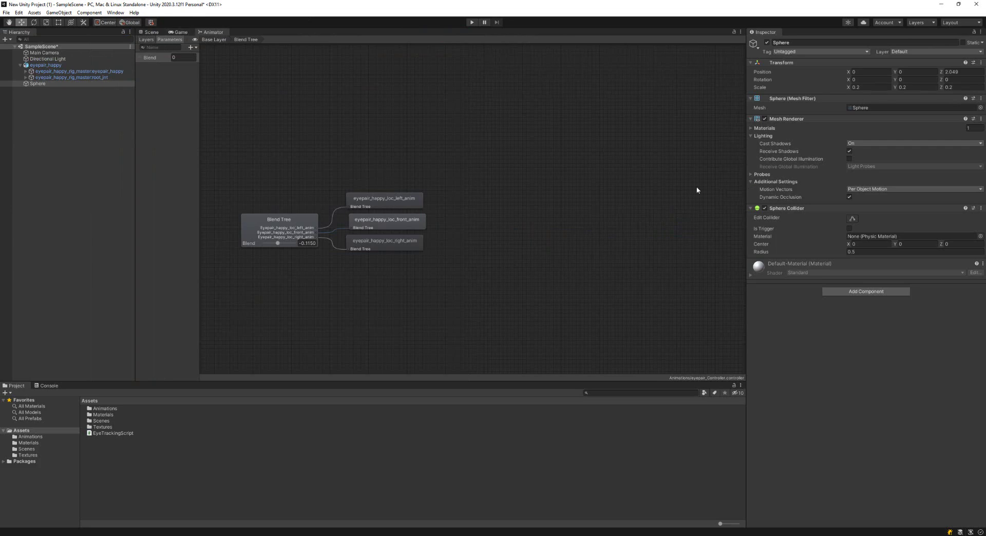
left_click(251, 226)
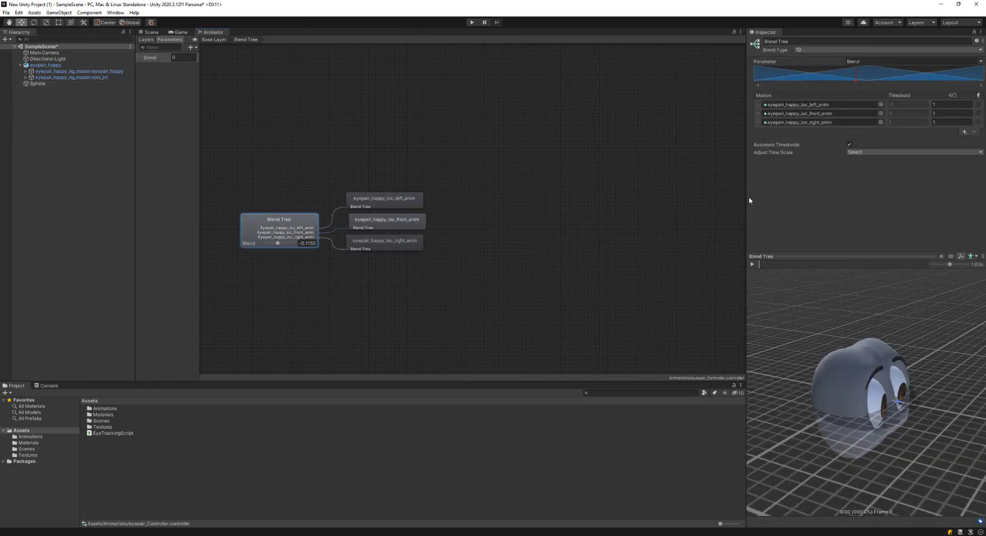
left_click_drag(749, 201, 607, 204)
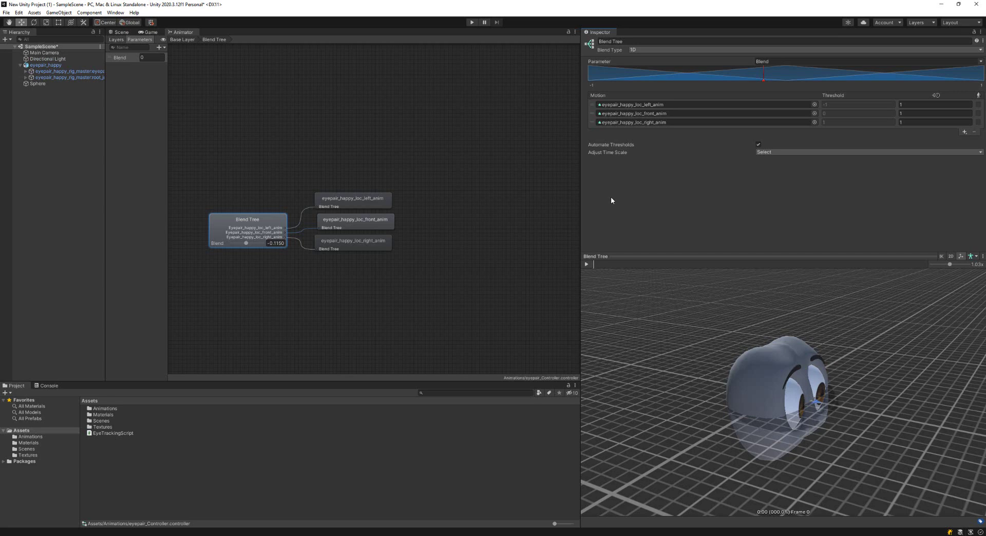
left_click(654, 49)
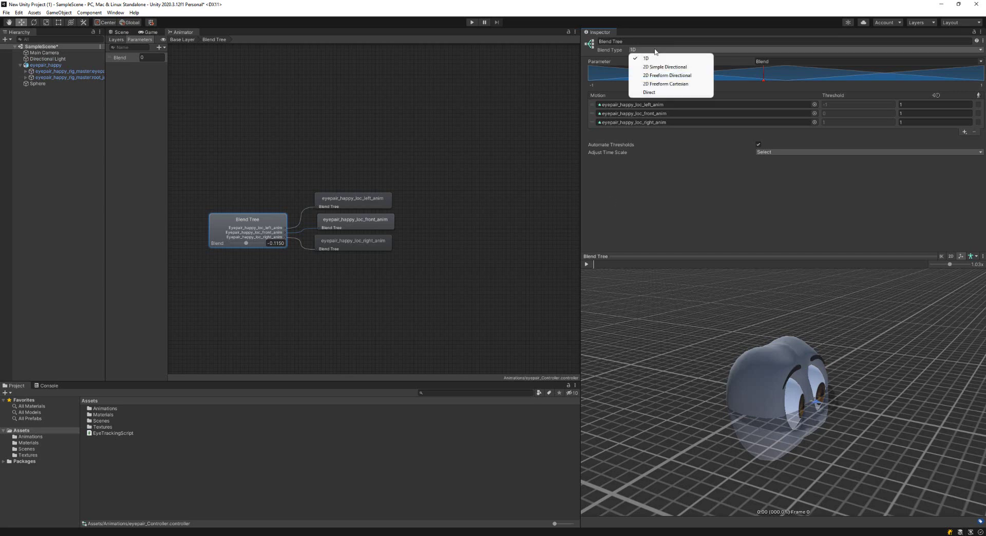
left_click(675, 84)
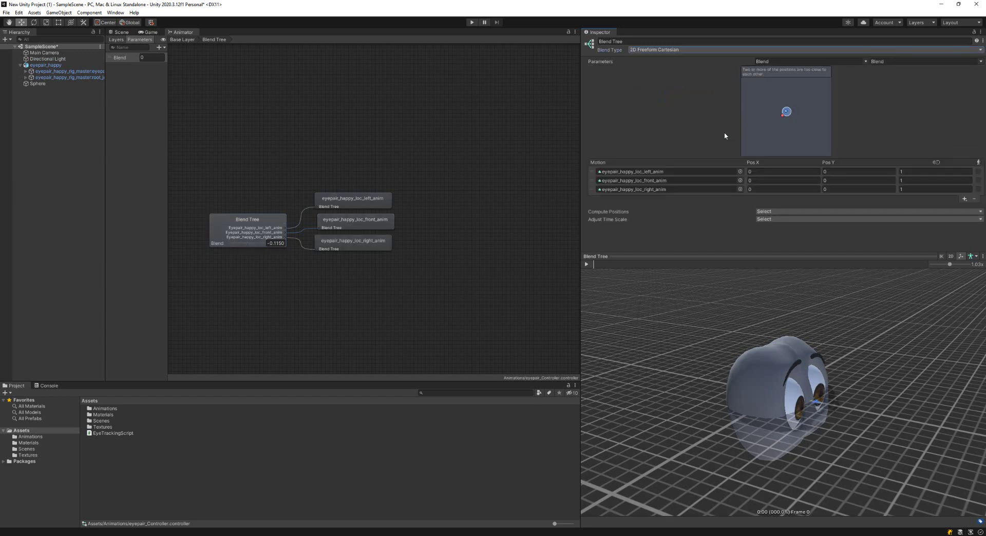
- Add six empty motion fields to the Blend Tree's motion list
left_click(963, 200)
left_click(964, 206)
left_click(963, 208)
left_click(963, 215)
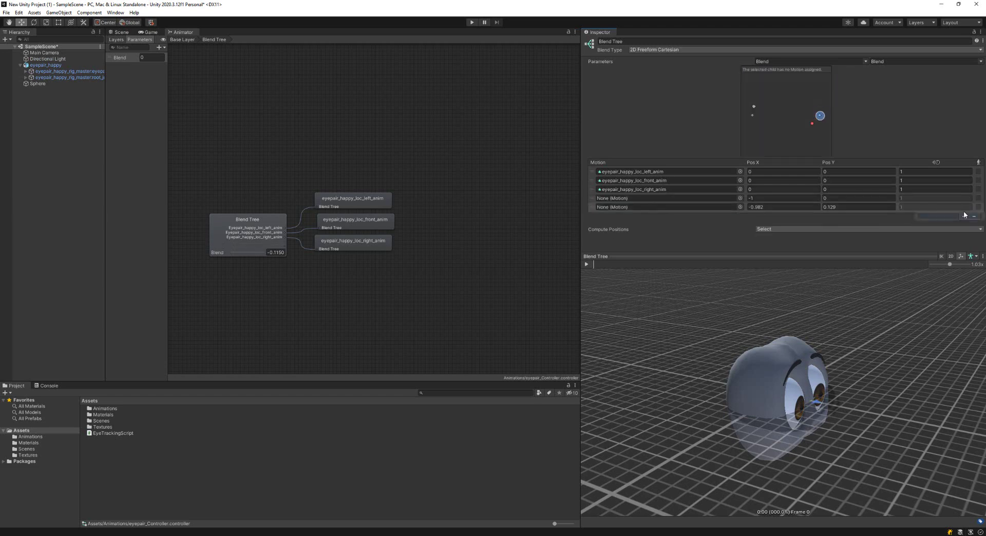
left_click(963, 216)
left_click(961, 224)
left_click(960, 226)
left_click(958, 233)
left_click(959, 242)
left_click(958, 243)
left_click(957, 250)
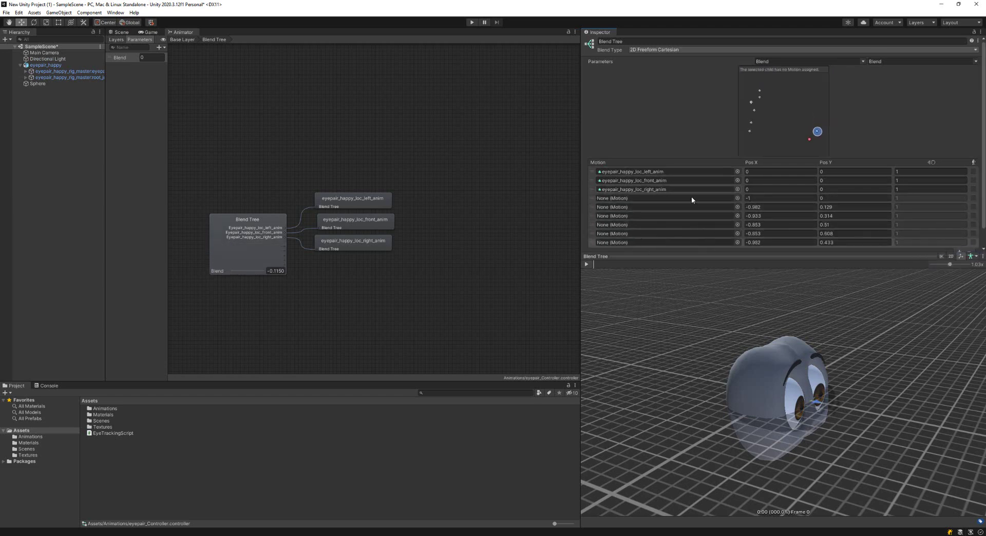
- Assign eyepair_happy_loc_up_left_anim, up_anim and up_right_anim to the first three empty motion fields of the Blend Tree
left_click(737, 198)
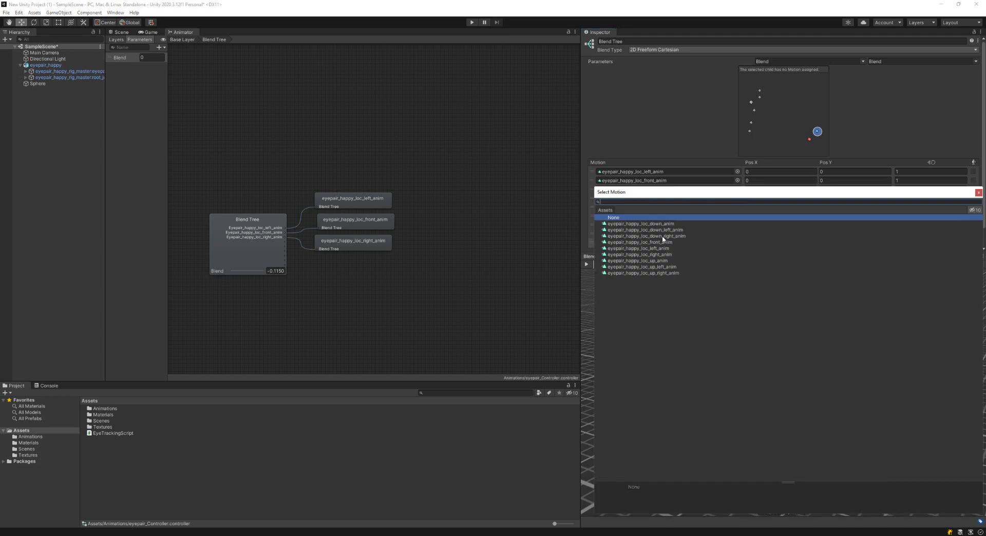
left_click(668, 267)
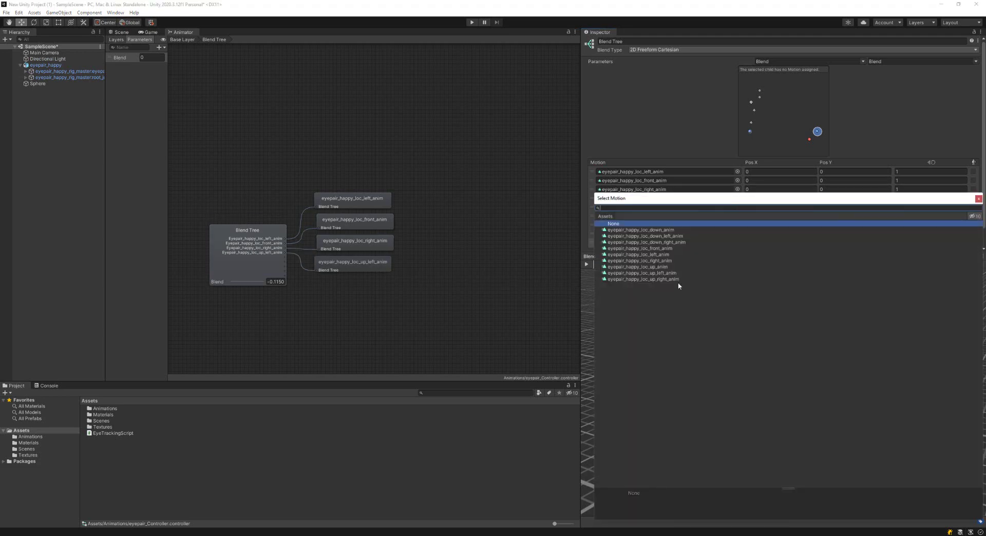
double_click(637, 266)
left_click(737, 216)
double_click(666, 288)
- Assign eyepair_happy_loc_down_left_anim, down_anim and down_right_anim to the last three empty motion fields
left_click(737, 224)
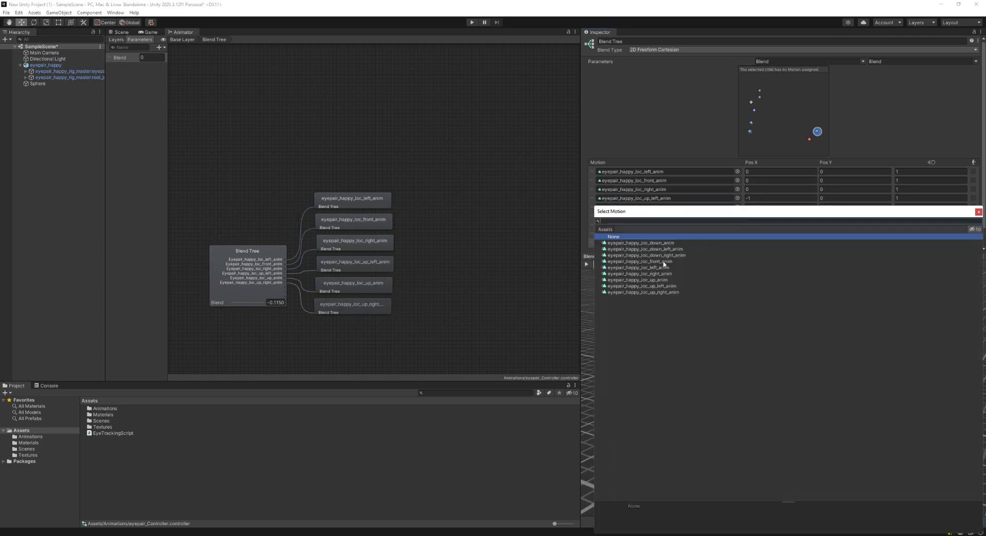
double_click(662, 249)
left_click(737, 234)
double_click(641, 242)
left_click(737, 242)
double_click(645, 255)
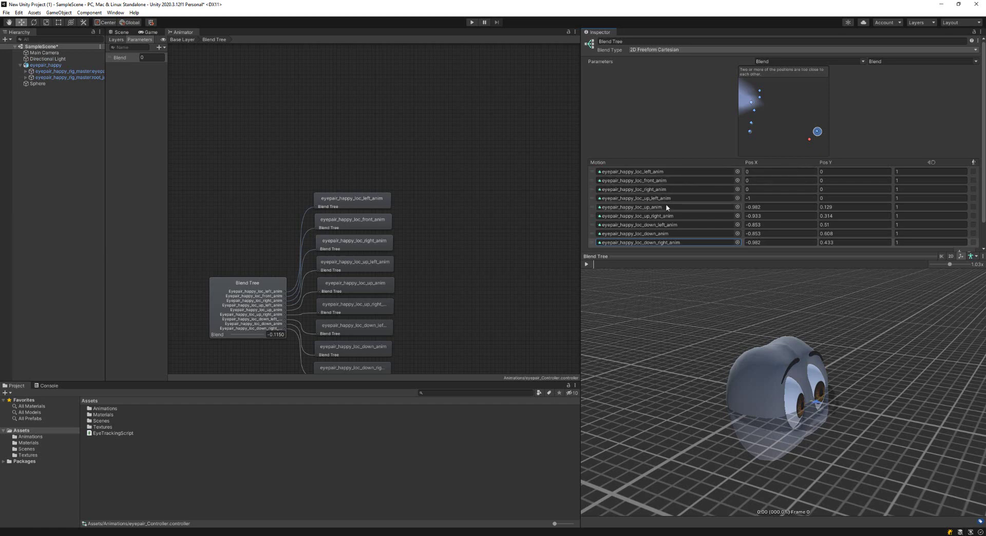
left_click(758, 207)
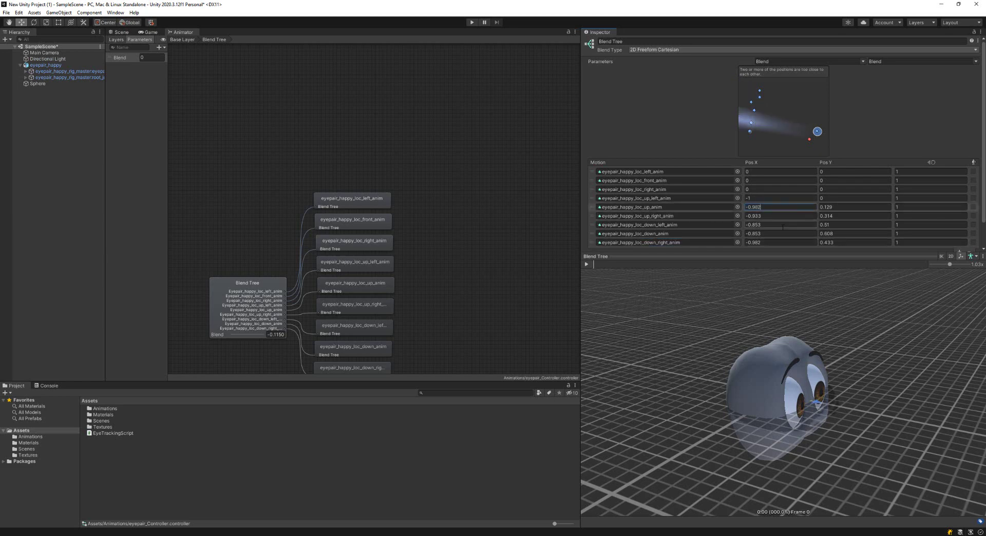
key("BackSpace")
key("BackSpace")
key("BackSpace")
key("BackSpace")
- Set Pos X to -1 for the left motion and to 1 for the right motion
left_click(794, 174)
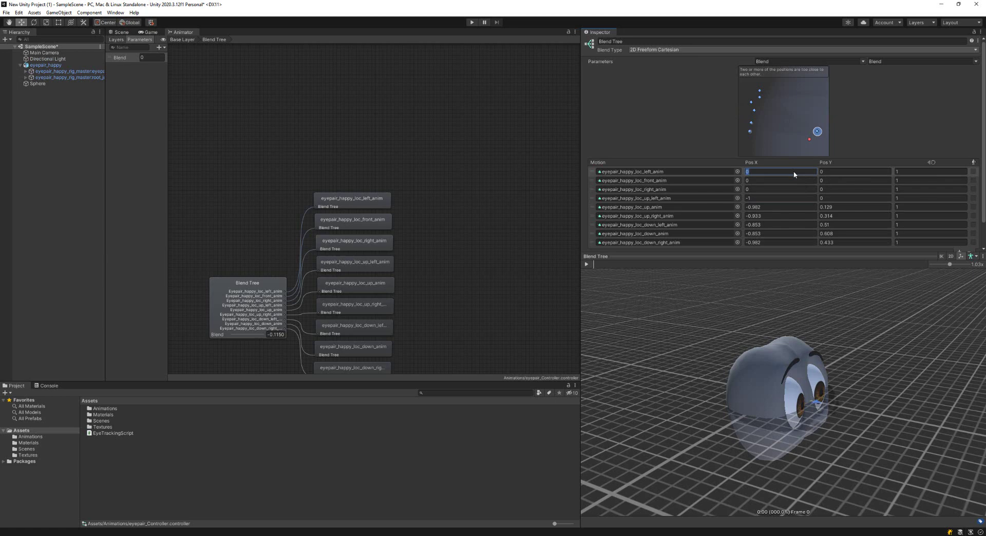
type("-1")
key("Tab")
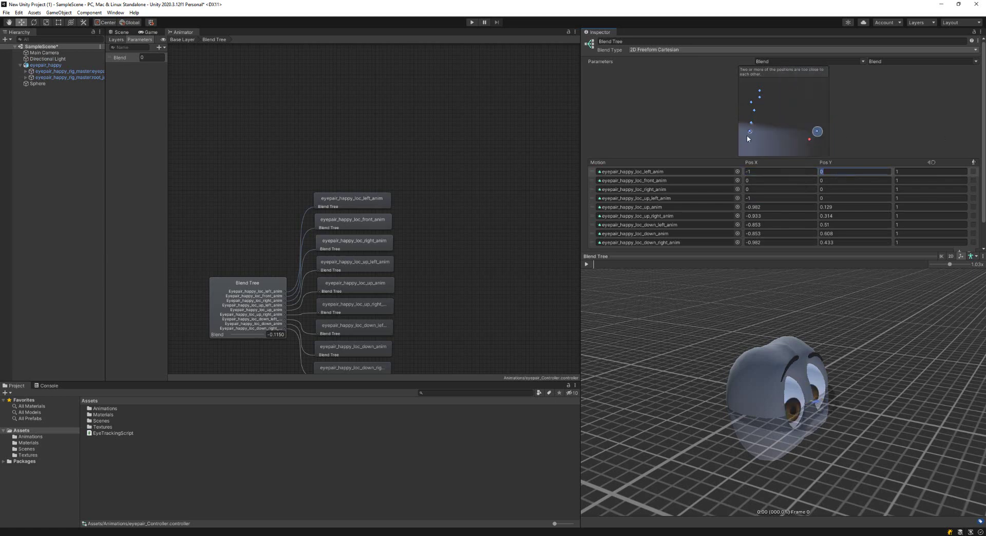
left_click(778, 188)
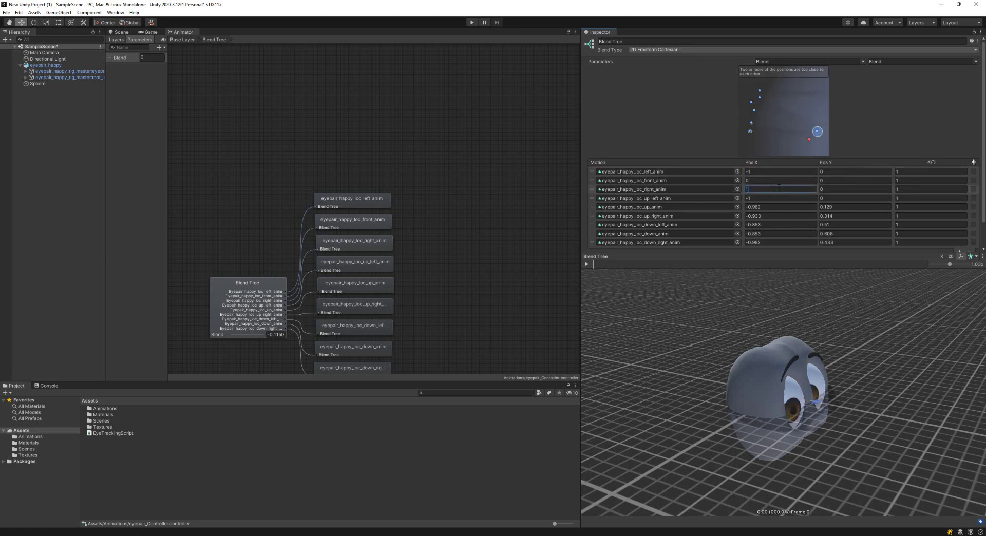
- Set the up_left motion's Pos Y to 1 and the up motion's position to X 0, Y 1
left_click(838, 197)
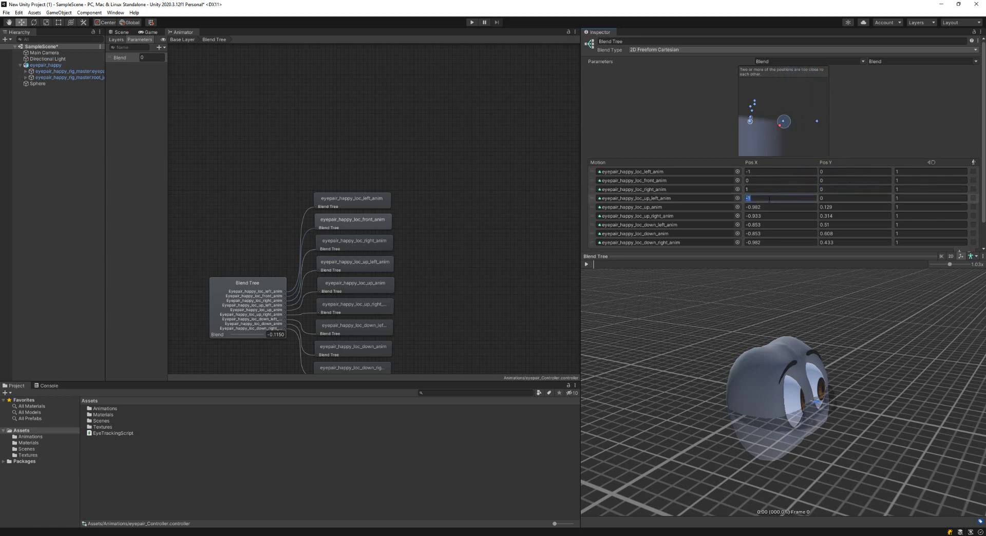
left_click(833, 201)
left_click(797, 205)
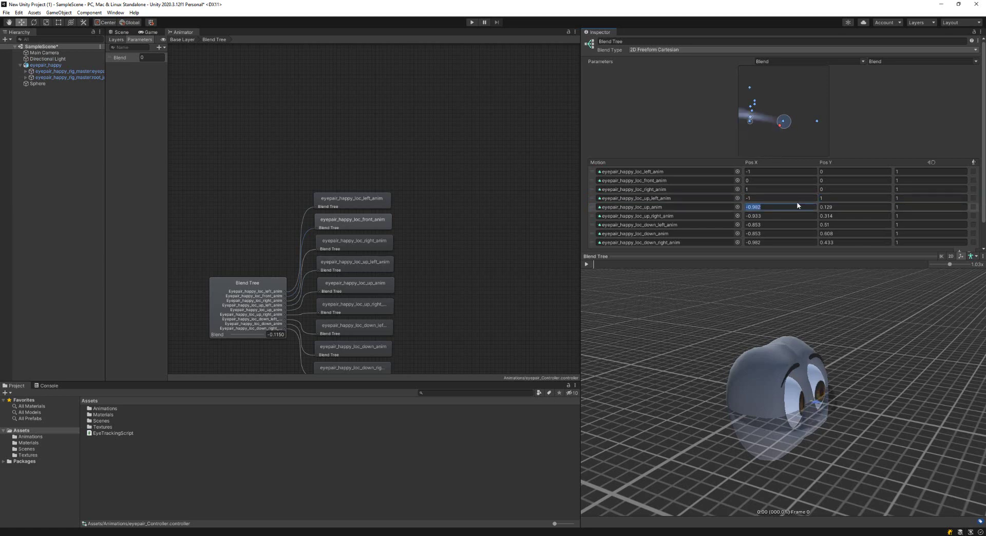
type("0")
key("Tab")
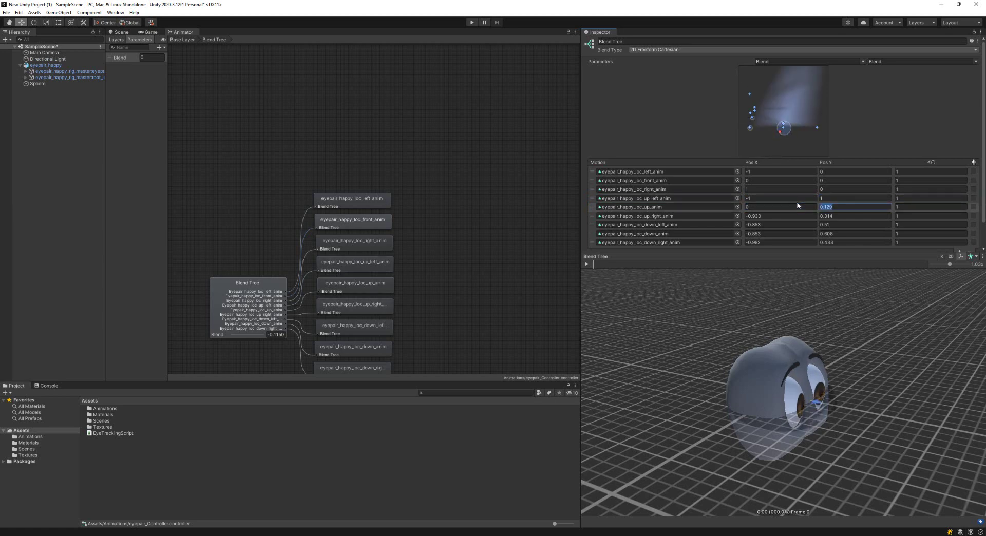
type("1")
key("Tab")
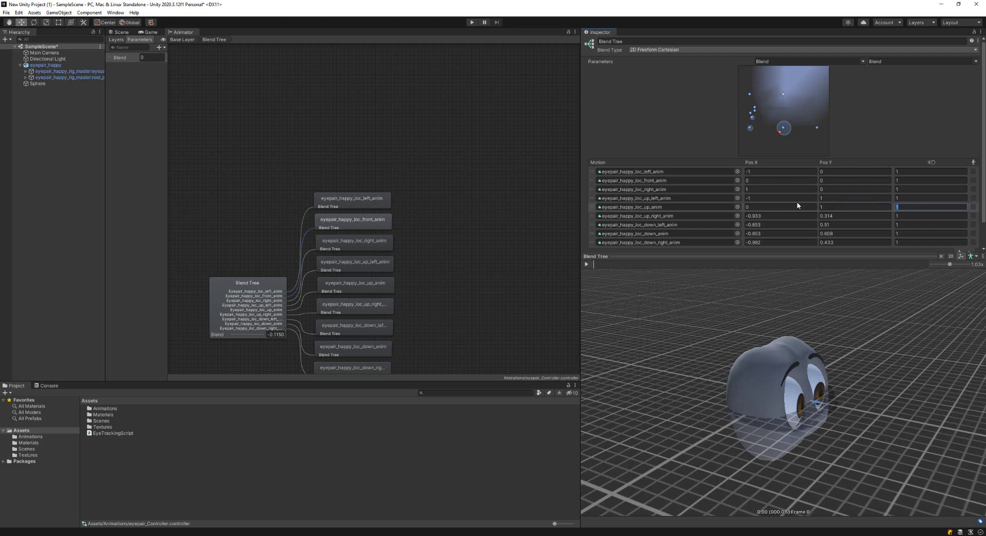
- Set the up_right motion's Pos X to 1 and Pos Y to 1
left_click(783, 216)
type("-1")
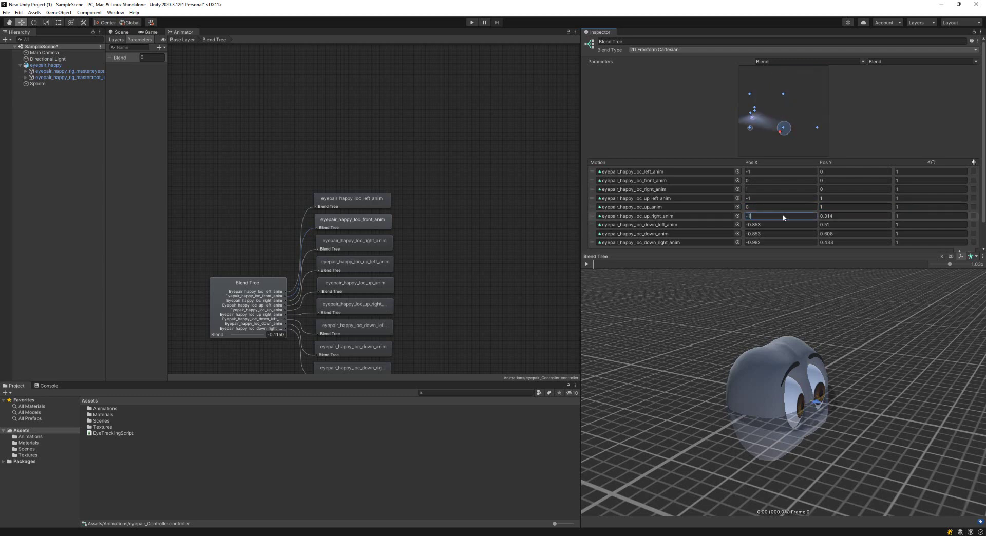
key("Tab")
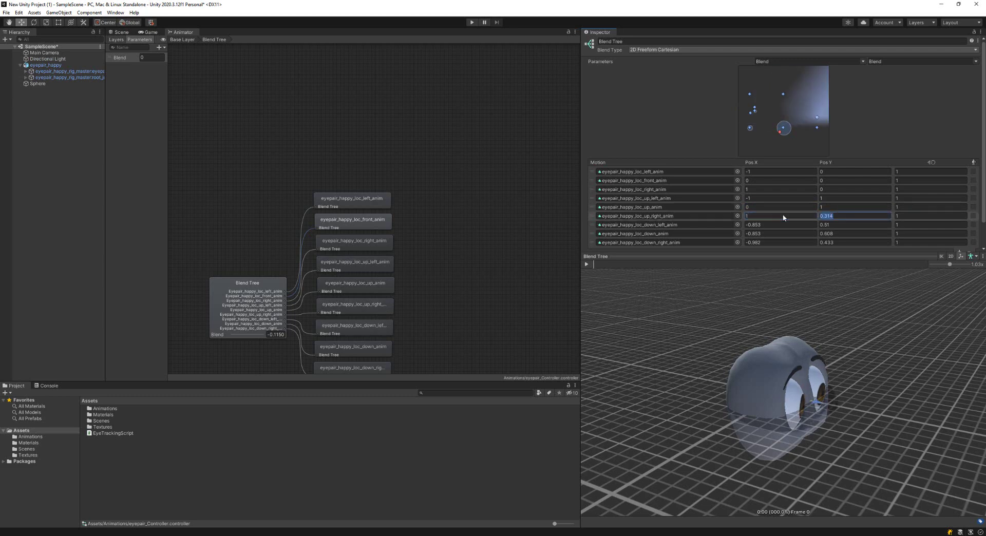
type("1")
- Set the down_left motion's Pos X to -1 and Pos Y to -1
left_click(775, 225)
type("-")
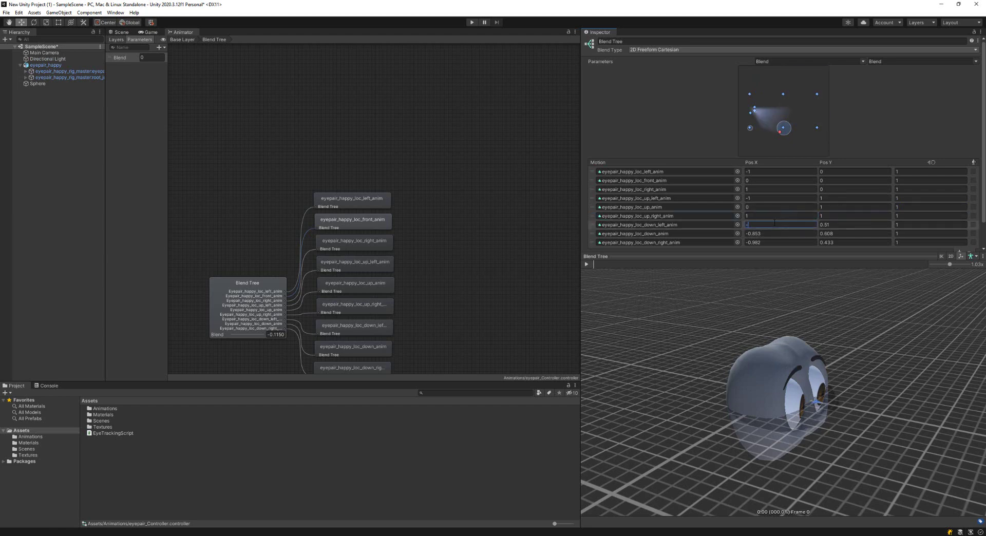
type("1")
key("Tab")
type("-1")
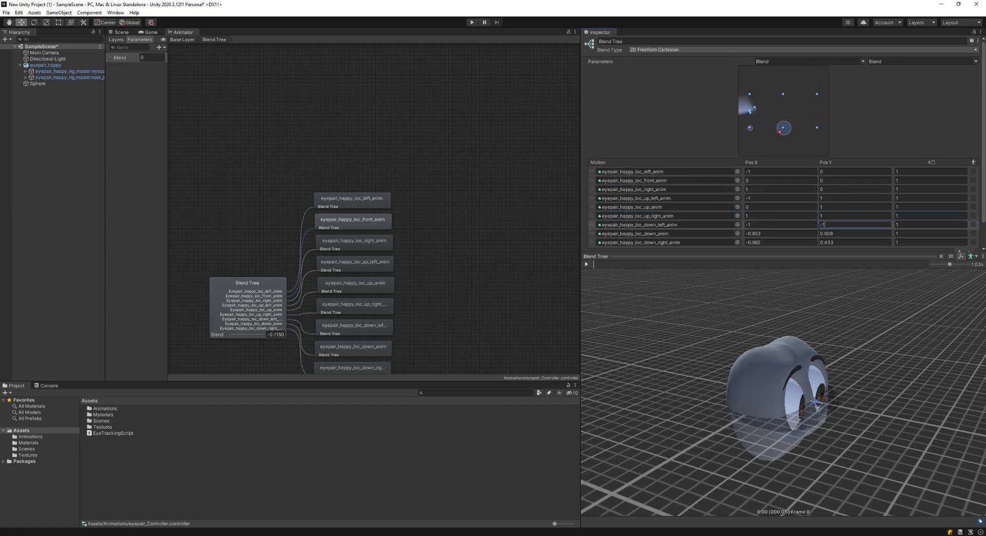
- Copy the down_left motion's Pos Y value of -1 into Pos Y of the down and down_right motions
left_click_drag(830, 224, 817, 224)
key("ctrl+c")
left_click(850, 234)
key("ctrl+v")
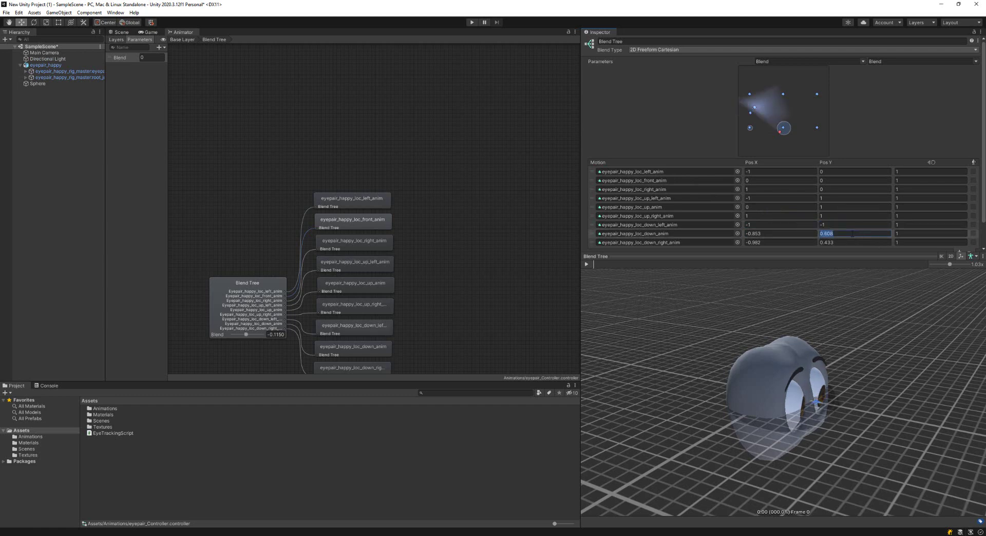
left_click(852, 242)
key("ctrl+v")
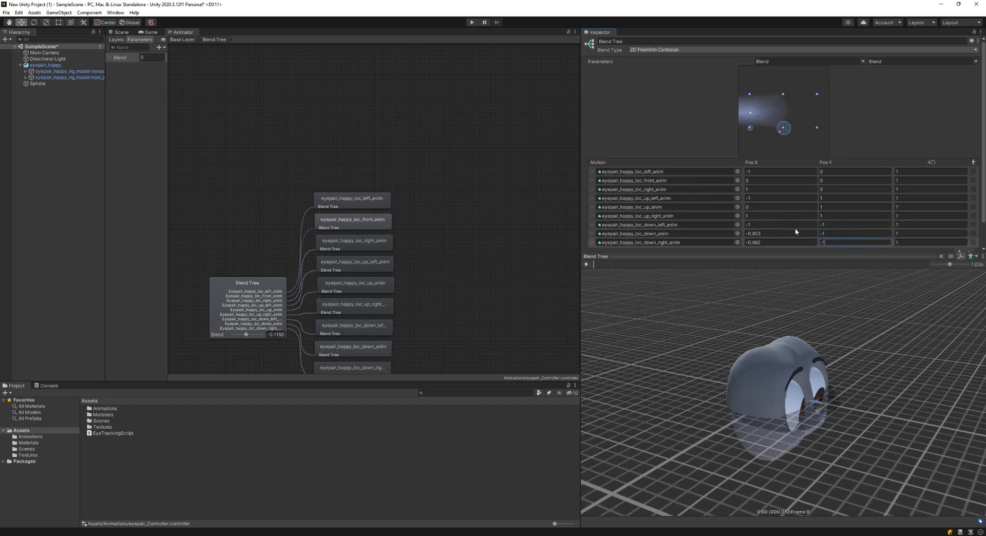
- Set Pos X to 0 for the down motion and enter 1 for the down_right motion
left_click(789, 233)
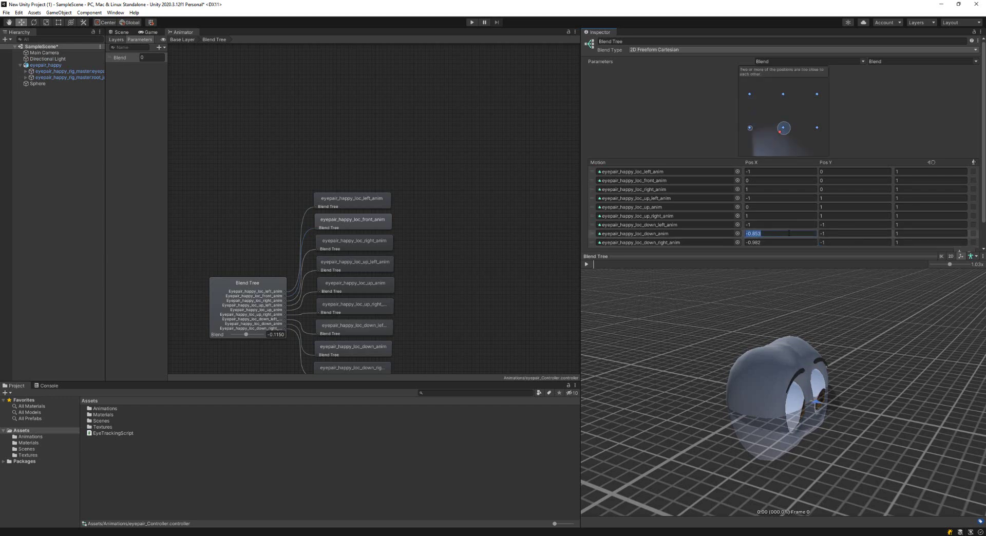
type("0")
left_click(781, 242)
type("1")
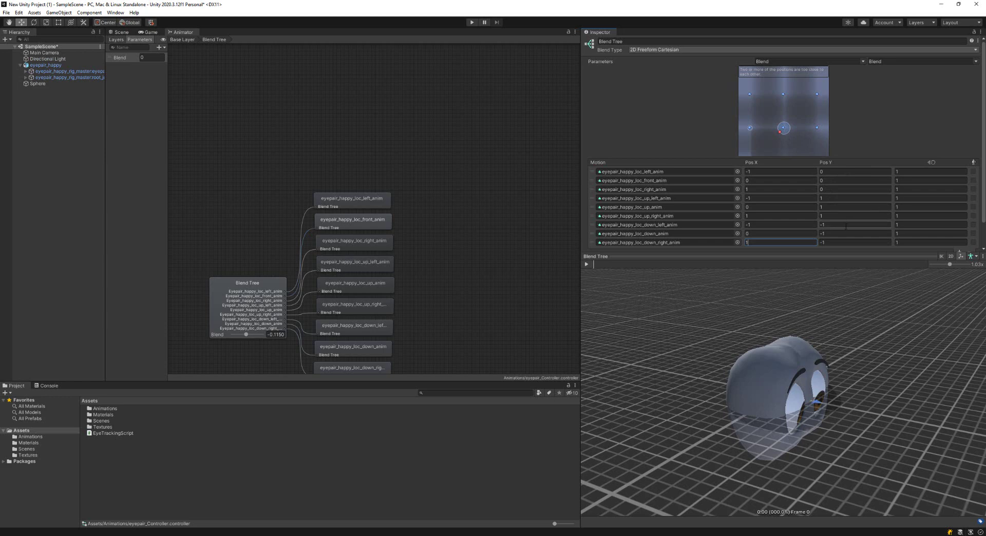
- Rename the Animator's Blend parameter to xPos
mouse_move(780, 133)
left_mouse_down()
mouse_move(777, 110)
mouse_move(787, 126)
left_mouse_up()
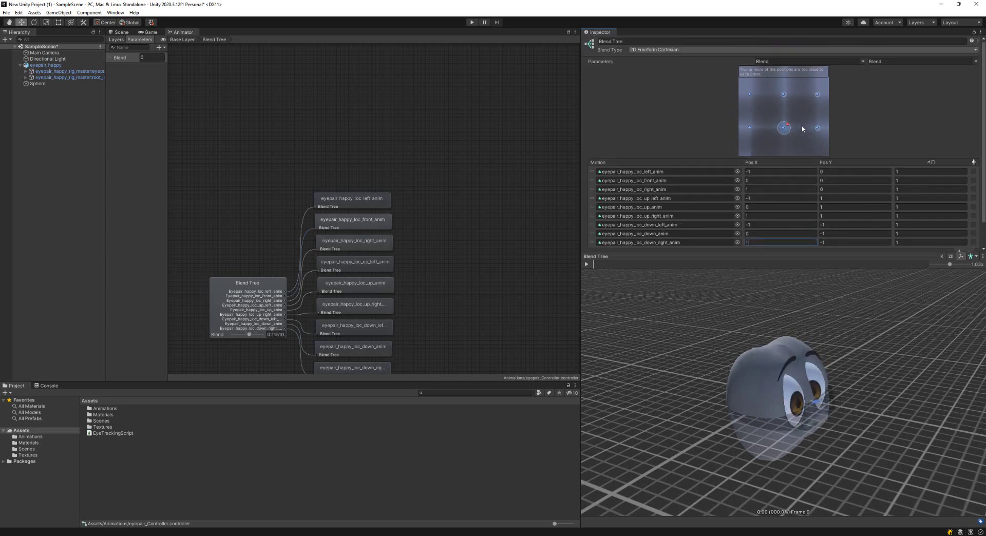
left_click(862, 61)
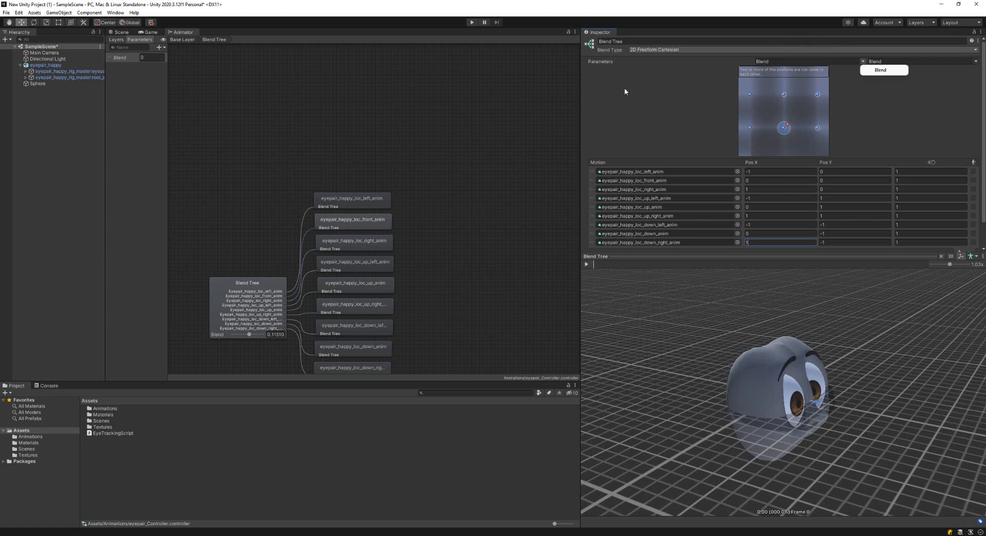
left_click(129, 61)
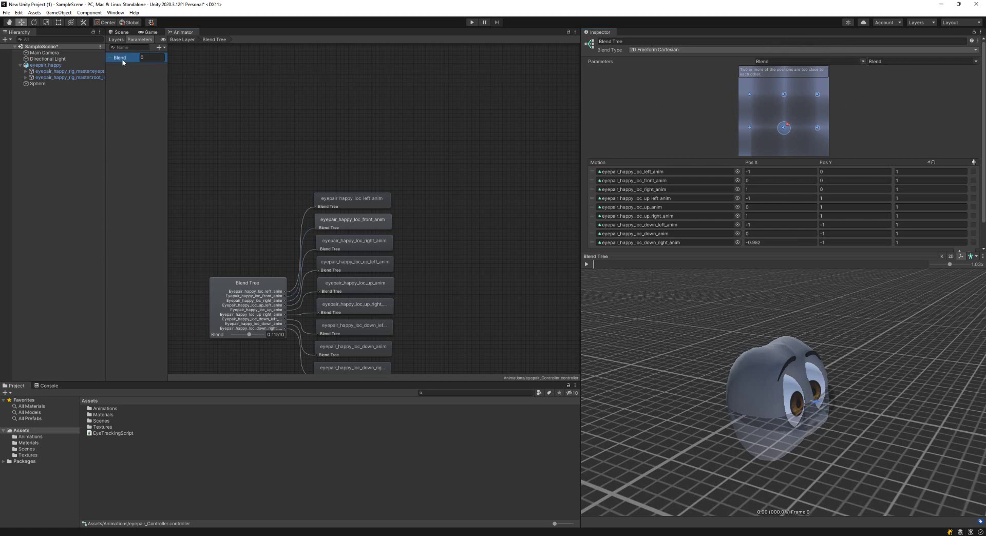
double_click(123, 60)
type("xPos")
key("Return")
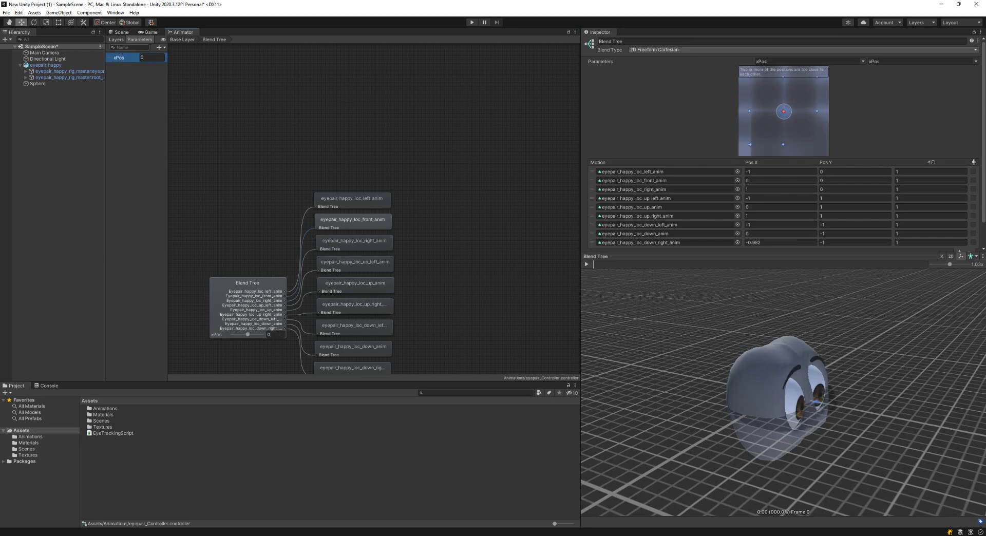
- Add a float parameter named yPos and assign it as the Blend Tree's second (vertical) parameter
left_click(158, 48)
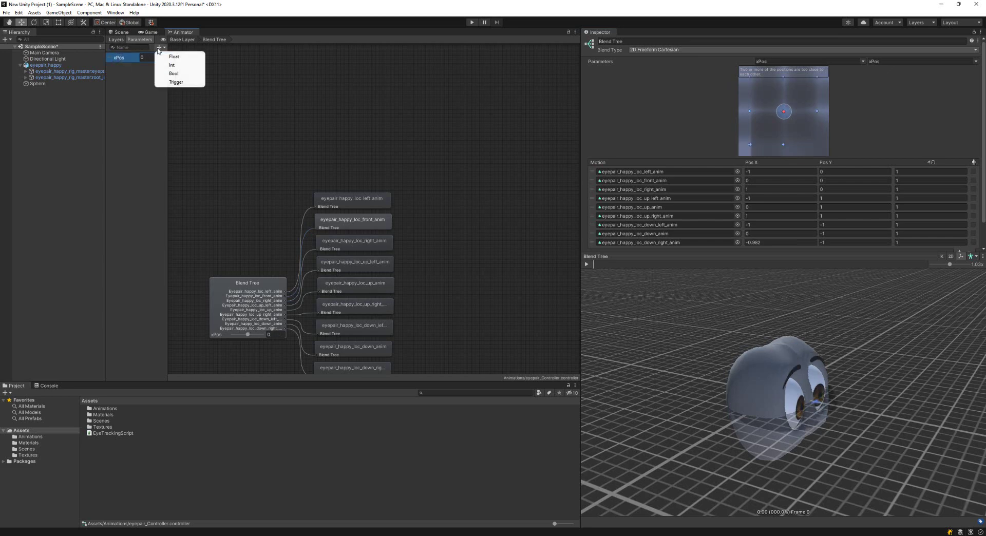
left_click(185, 57)
type("yPos")
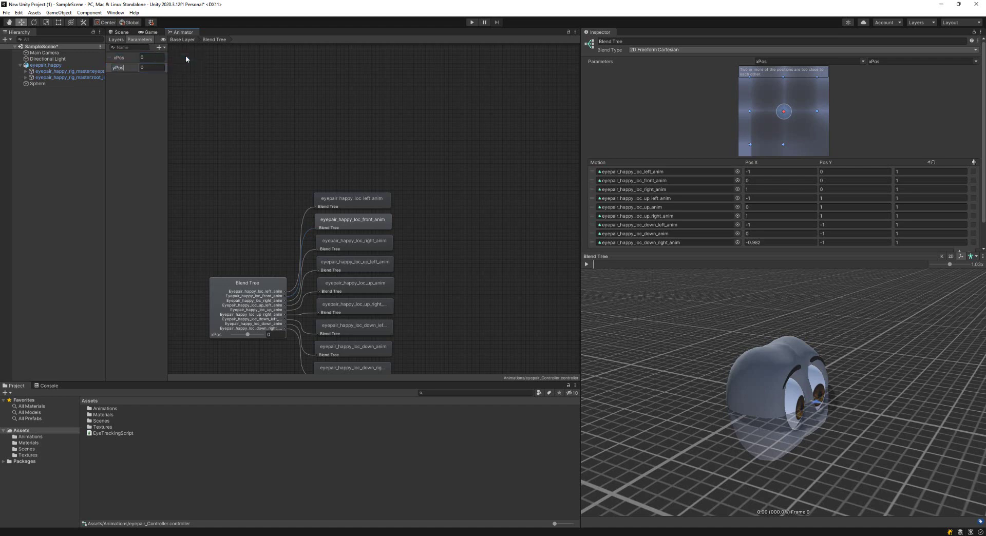
key("Return")
left_click(820, 63)
left_click(875, 62)
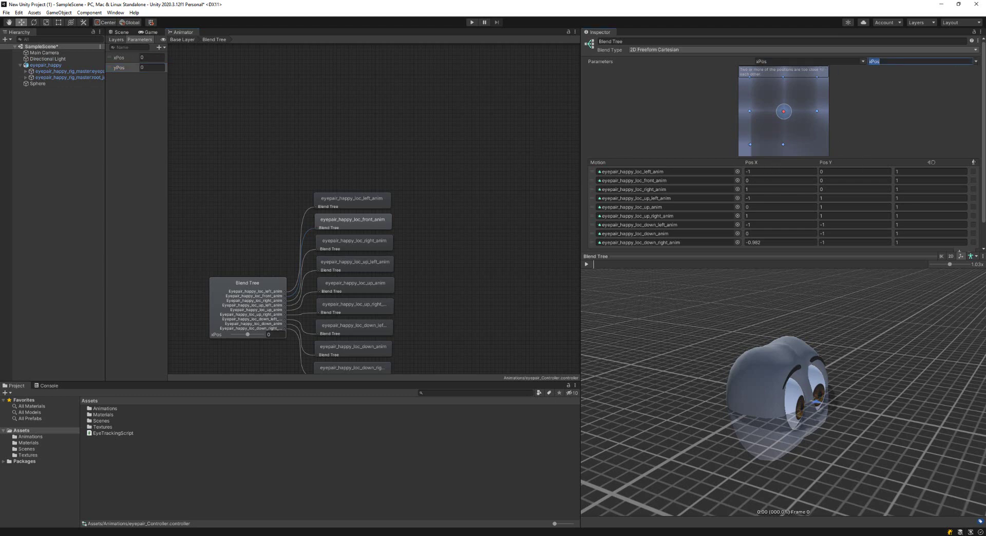
left_click(976, 61)
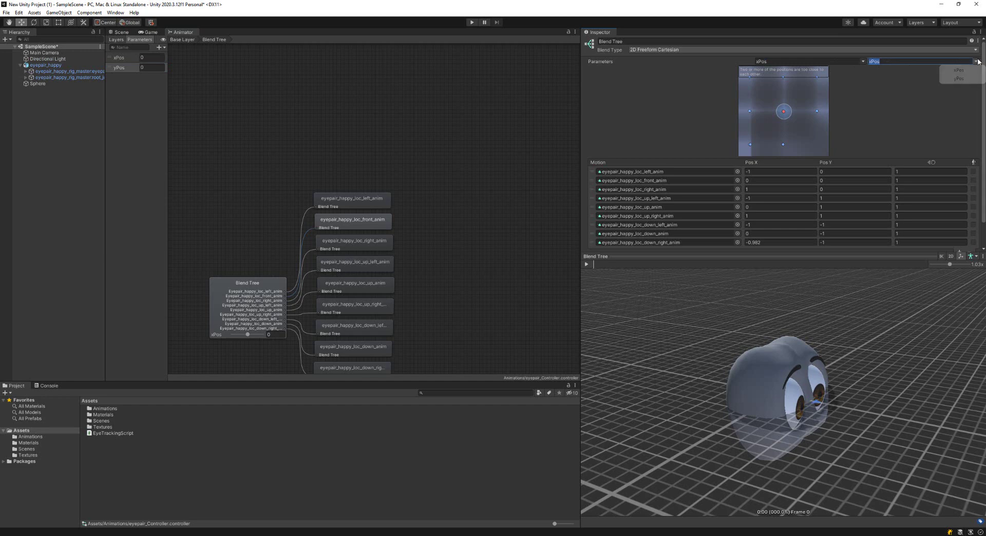
left_click(958, 78)
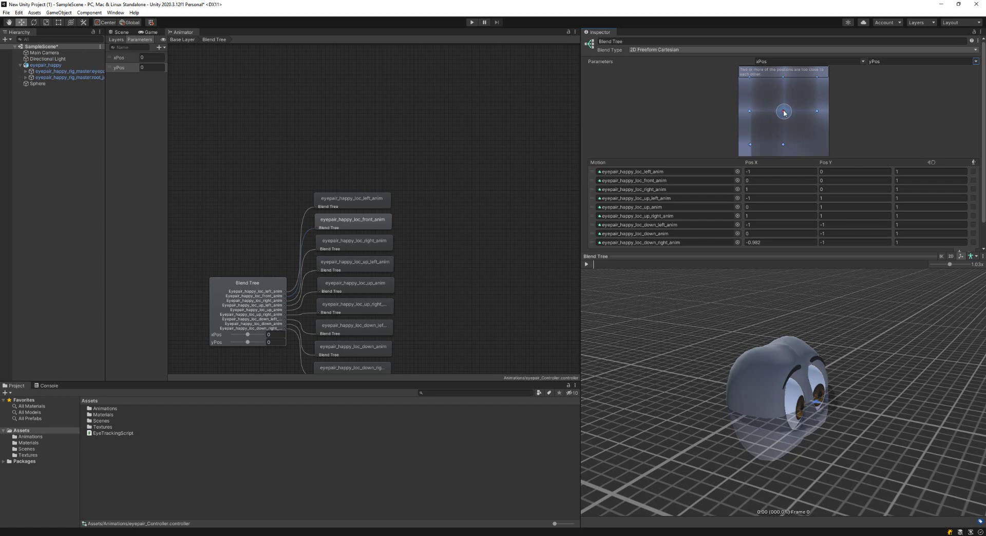
- Try the blend position near the lower-right corner of the blend graph, and set the down_right motion's Pos X to 1
left_click_drag(784, 114, 816, 138)
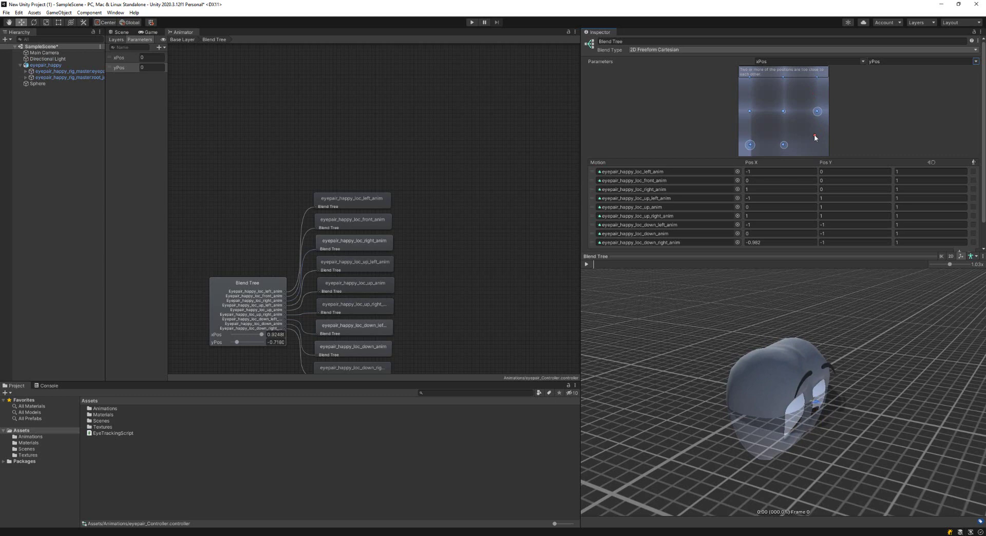
left_click(785, 243)
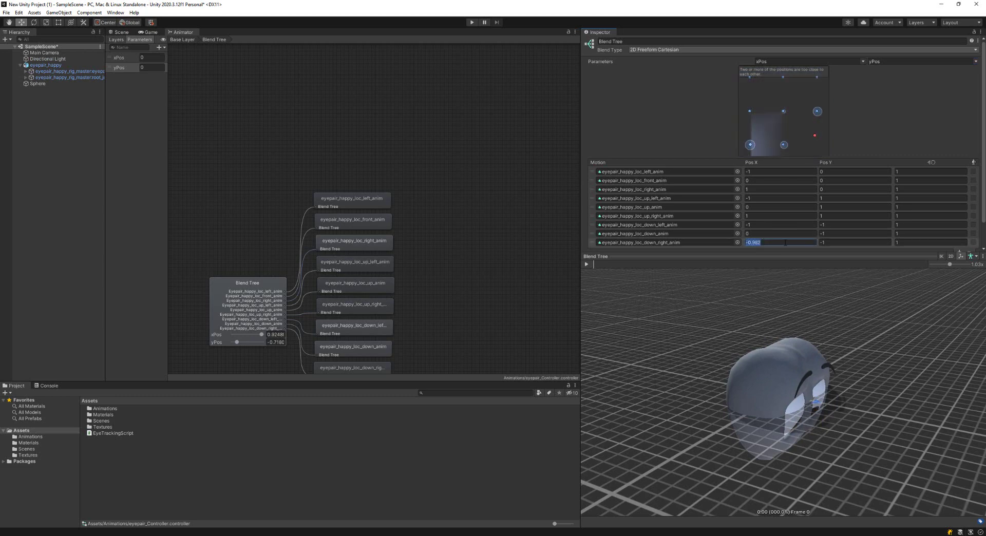
type("1")
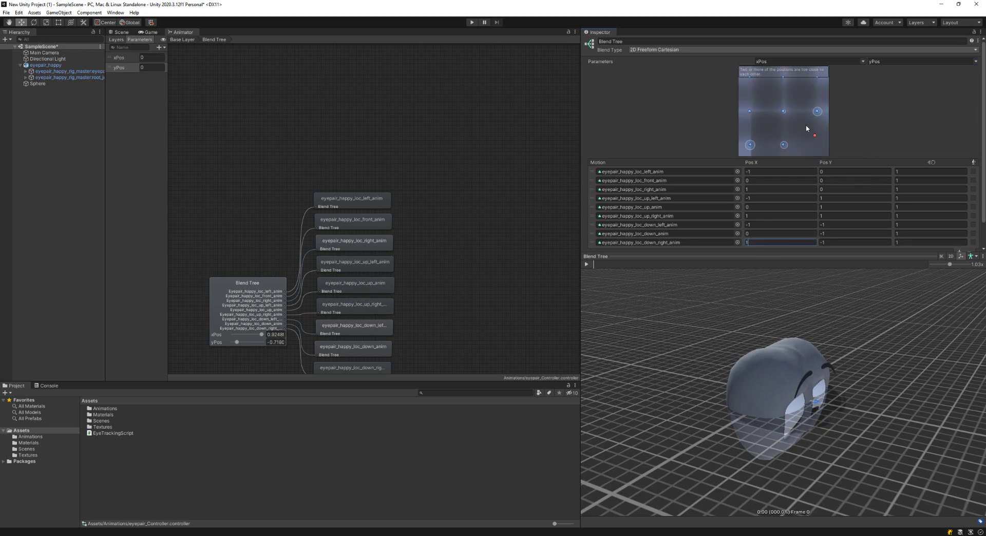
left_click(769, 235)
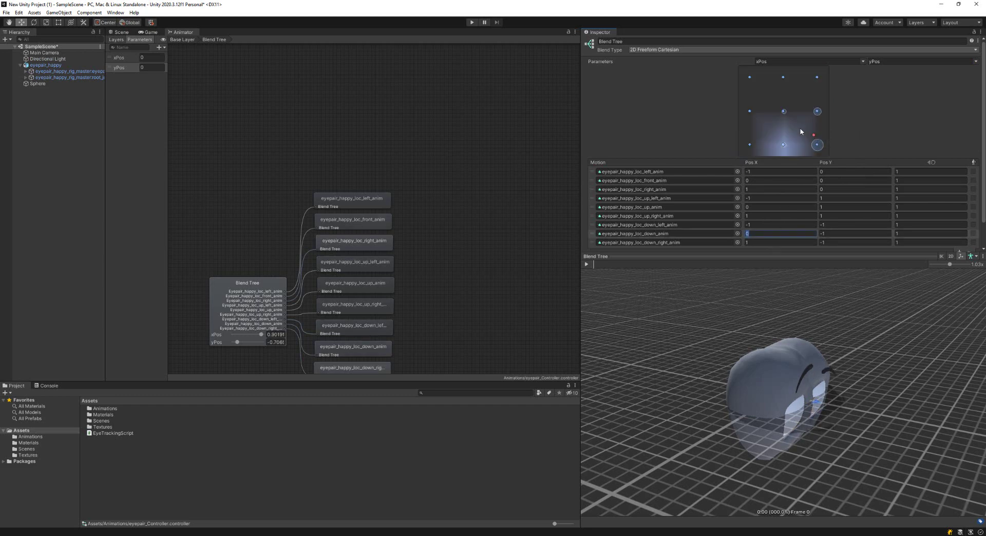
- Preview the eyes with the blend position just below the down_left motion, and undo the move of that motion's point
left_click_drag(800, 131, 748, 155)
left_click_drag(821, 411, 739, 390)
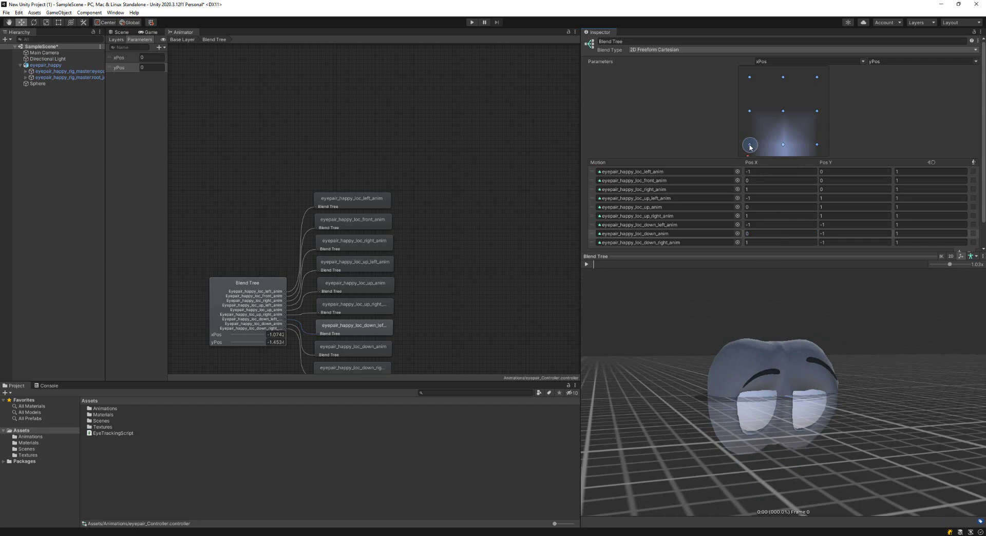
left_click_drag(750, 146, 801, 111)
key("ctrl+z")
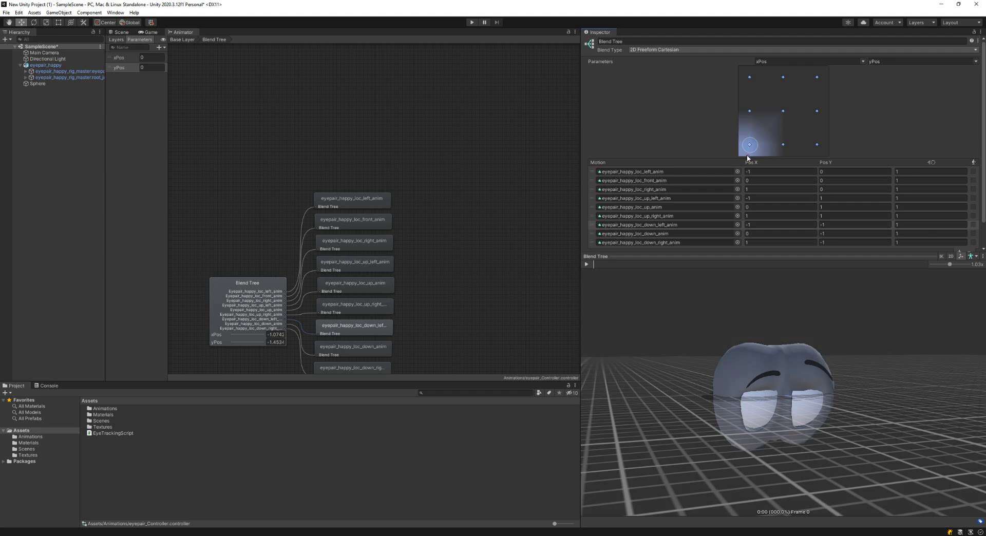
- Preview the eye directions by moving the blend position around the blend graph, including up-right, centre and between down_left and down
mouse_move(747, 157)
left_mouse_down()
mouse_move(771, 117)
mouse_move(803, 137)
mouse_move(762, 129)
mouse_move(760, 92)
mouse_move(816, 96)
mouse_move(750, 95)
mouse_move(809, 93)
left_mouse_up()
left_click_drag(759, 92, 778, 115)
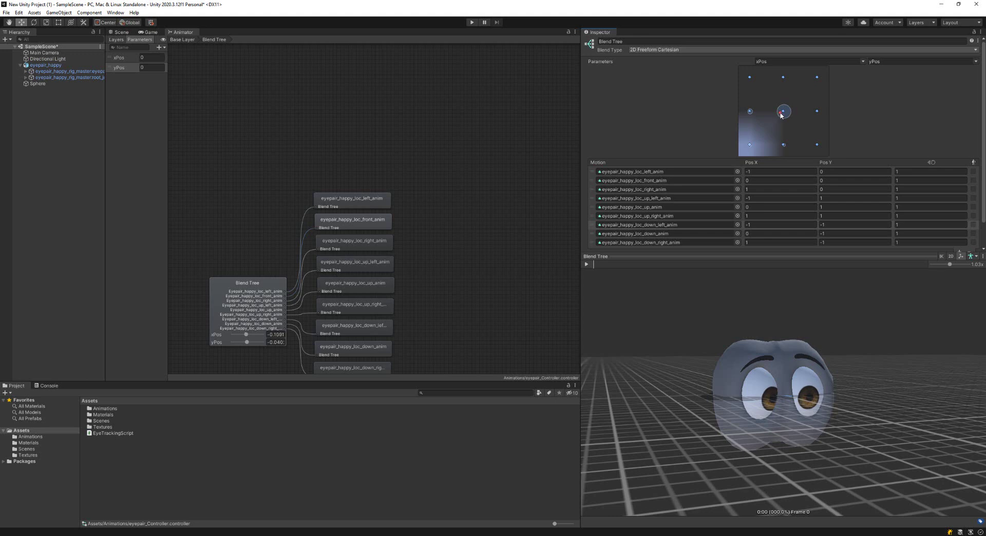
mouse_move(780, 115)
left_mouse_down()
mouse_move(801, 116)
mouse_move(804, 145)
mouse_move(811, 109)
mouse_move(793, 82)
mouse_move(782, 105)
mouse_move(791, 119)
mouse_move(793, 110)
mouse_move(760, 124)
mouse_move(754, 99)
mouse_move(774, 87)
mouse_move(795, 106)
left_mouse_up()
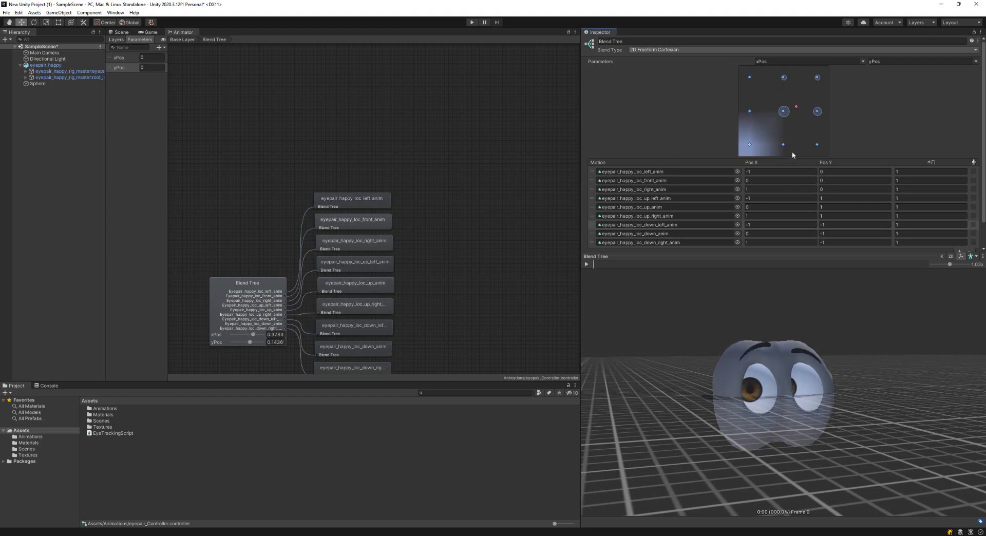
left_click_drag(797, 110, 766, 137)
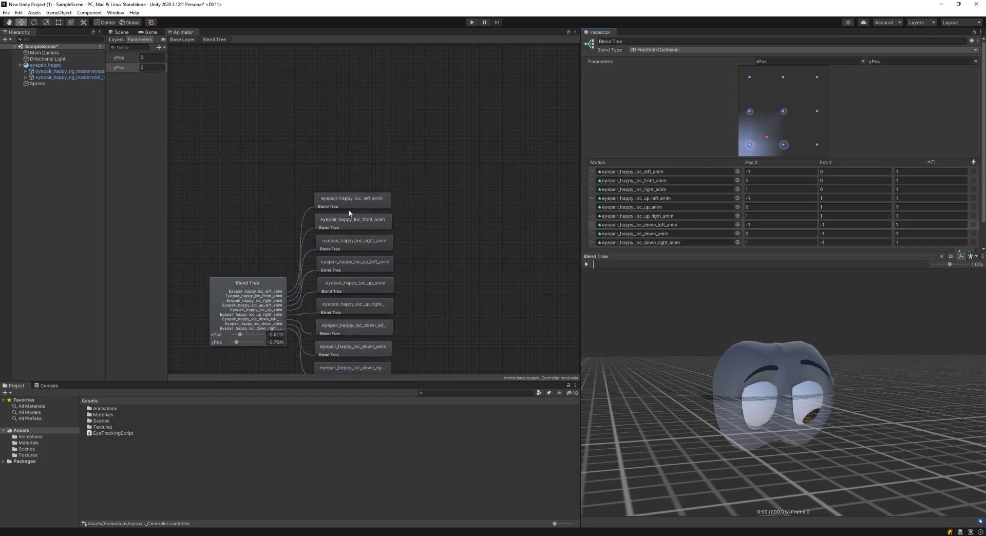
mouse_move(767, 139)
left_mouse_down()
mouse_move(813, 115)
mouse_move(790, 110)
mouse_move(785, 136)
mouse_move(793, 116)
mouse_move(766, 145)
left_mouse_up()
middle_click_drag(251, 248, 319, 159)
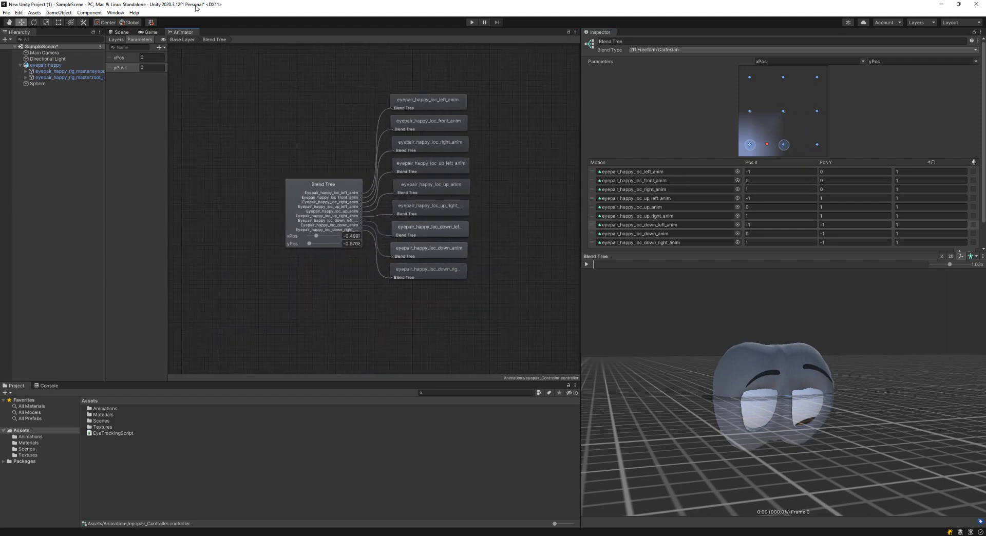
- Open eyepair_happy's EyeTrackingScript in Visual Studio and delete the blendParam assignment from Update()
left_click(47, 65)
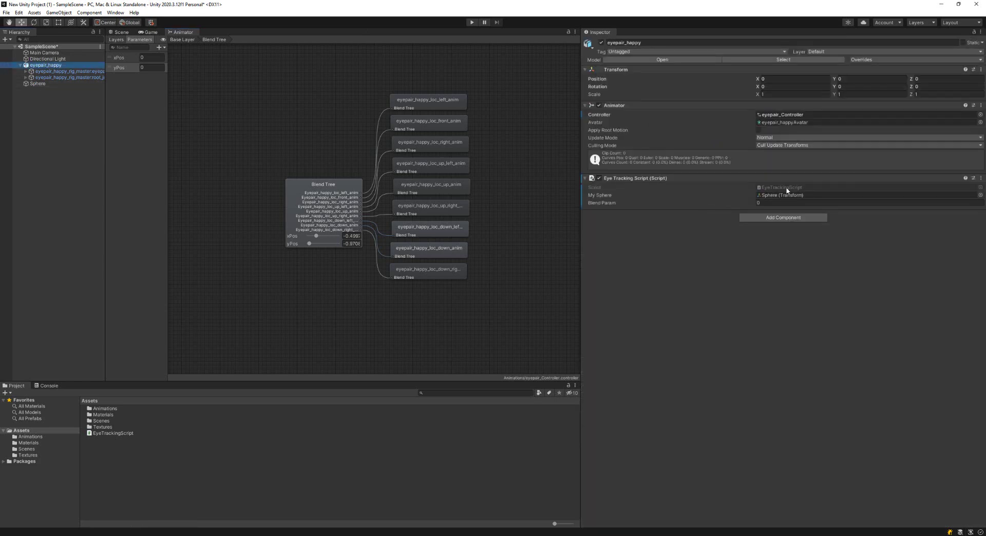
double_click(787, 188)
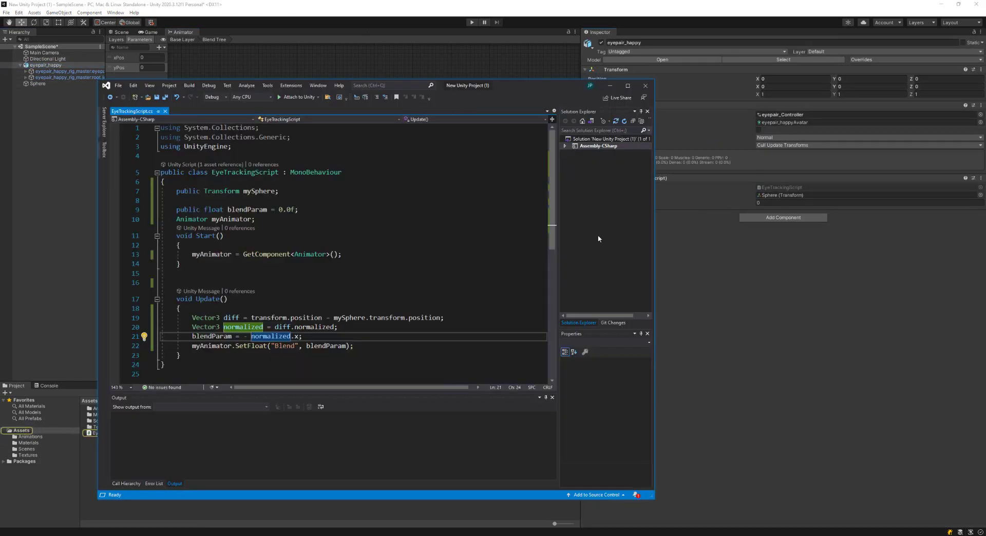
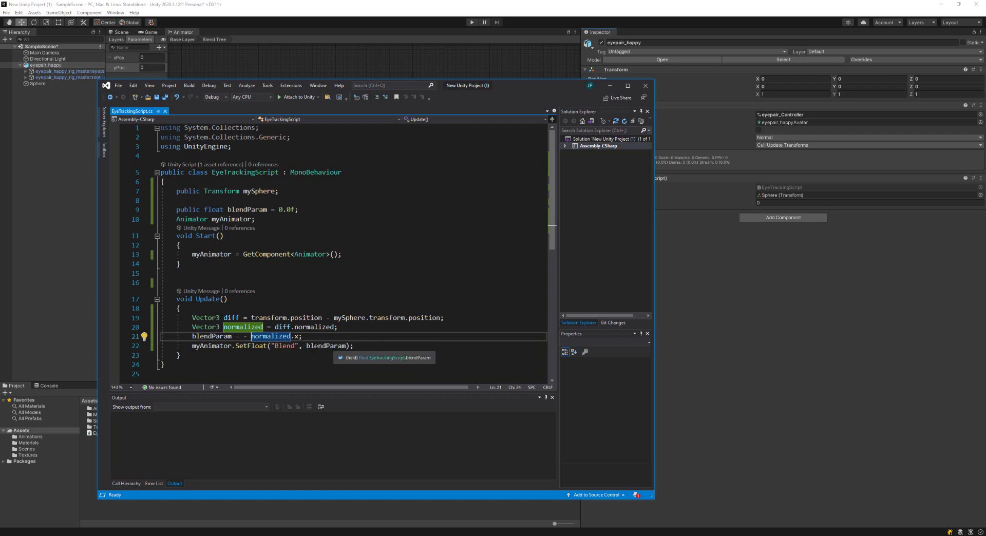
left_click(291, 337)
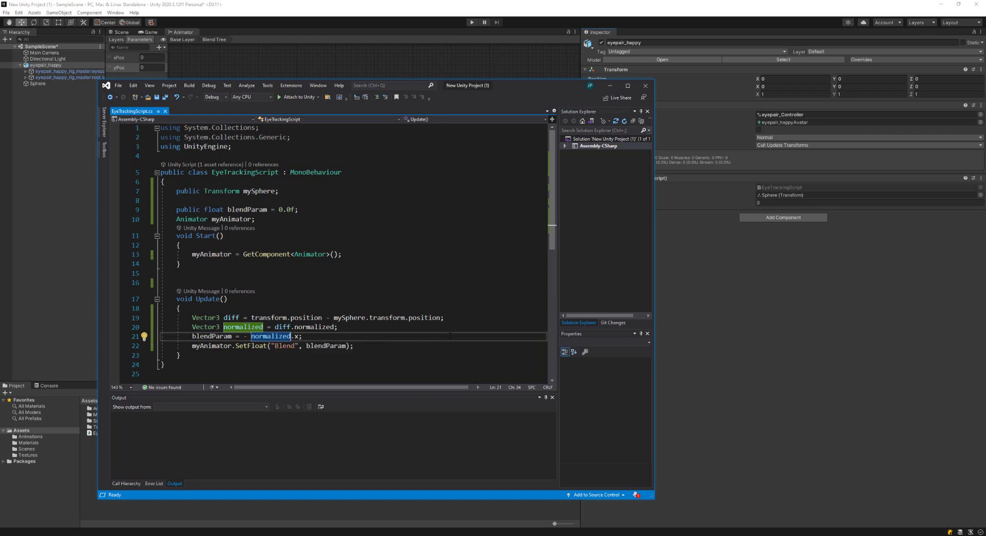
left_click_drag(451, 336, 192, 337)
key("BackSpace")
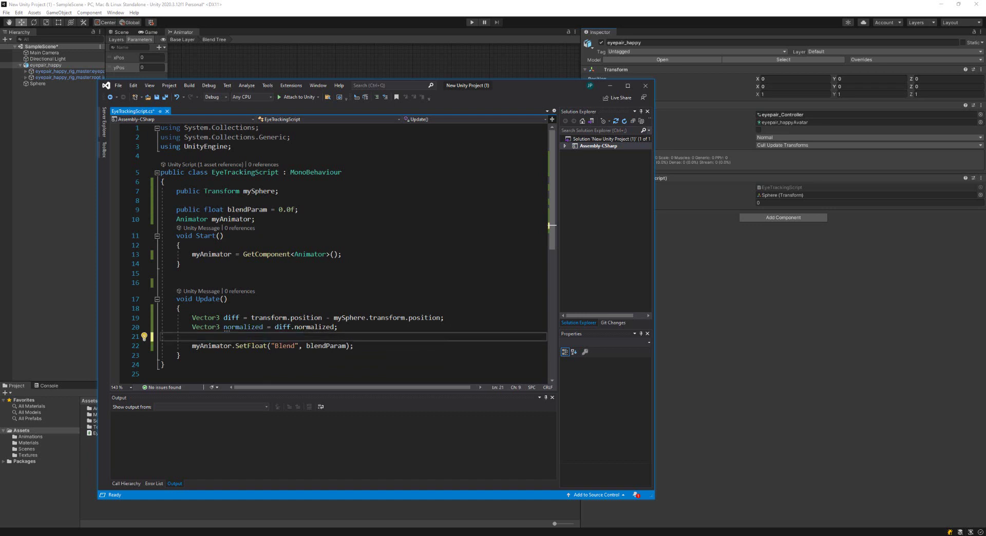
- In the myAnimator.SetFloat call, remove the blendParam argument and replace the parameter name "Blend" with "xPos"
double_click(339, 346)
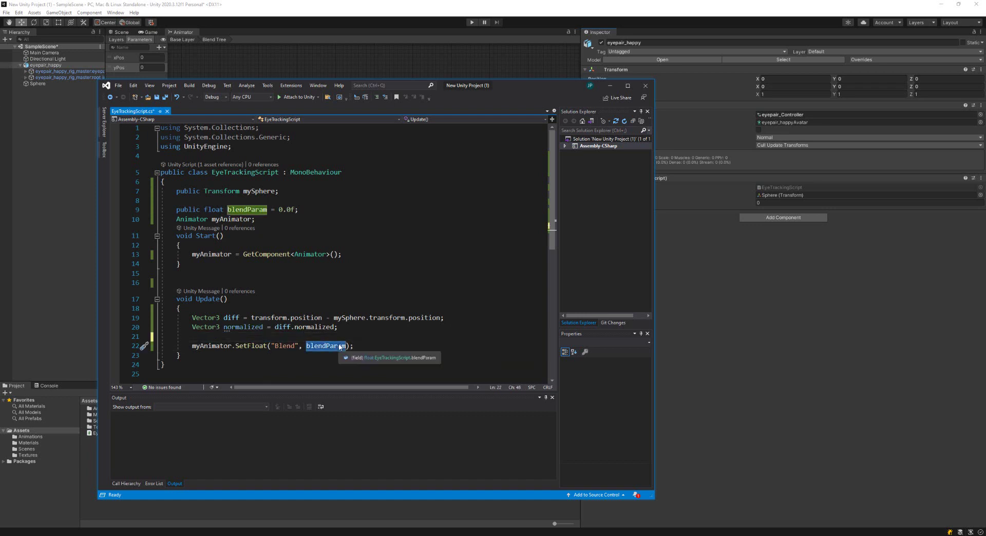
key("BackSpace")
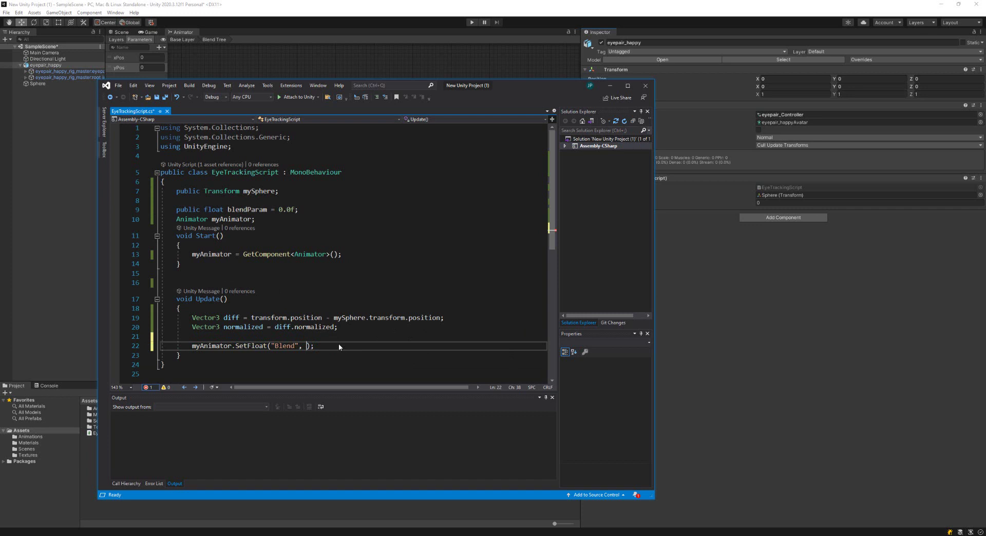
key("Left")
key("Left")
key("Left")
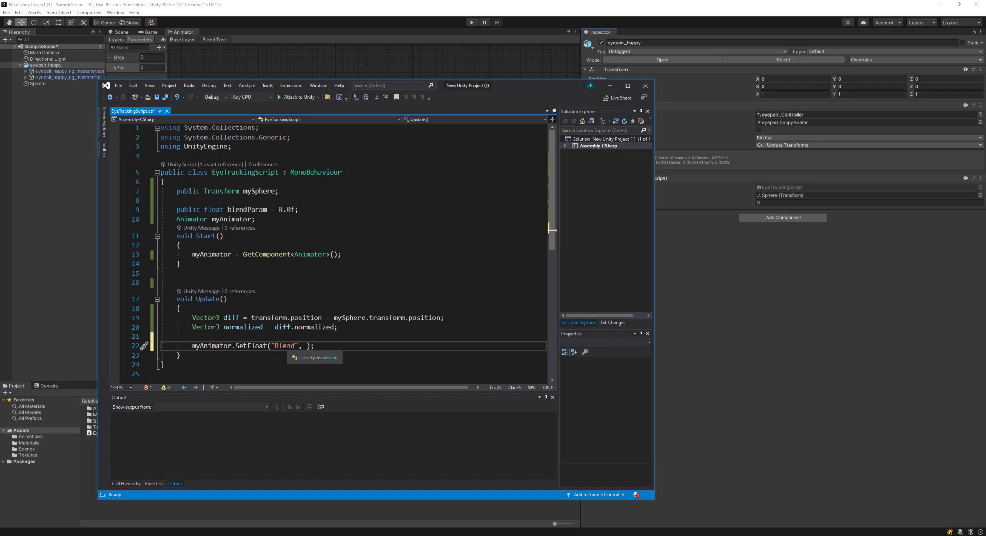
key("BackSpace")
key("BackSpace")
key("BackSpace")
key("BackSpace")
key("BackSpace")
type("xPos")
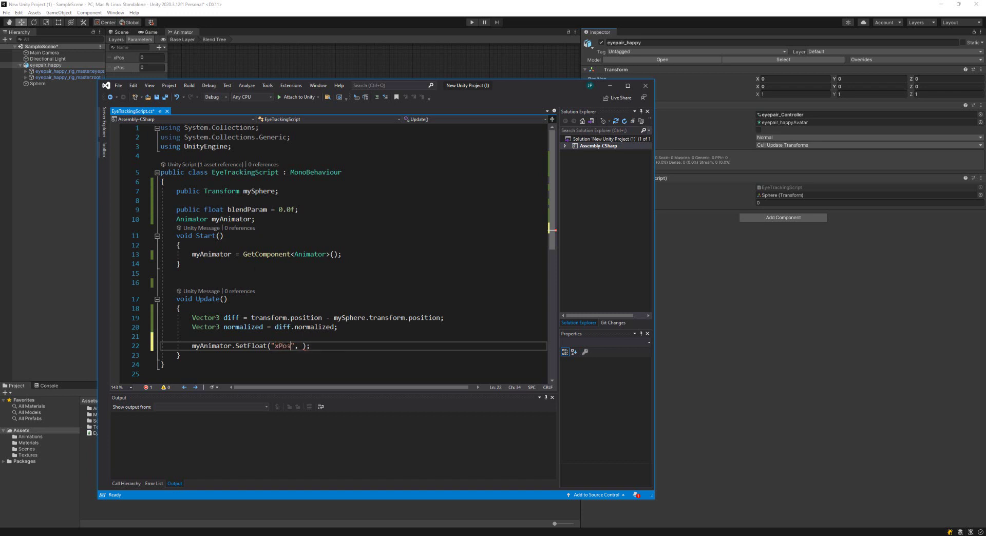
- Duplicate the xPos SetFloat line directly below it and change the copy's parameter name to "yPos"
key("End")
key("shift+Home")
key("ctrl+c")
key("End")
key("Return")
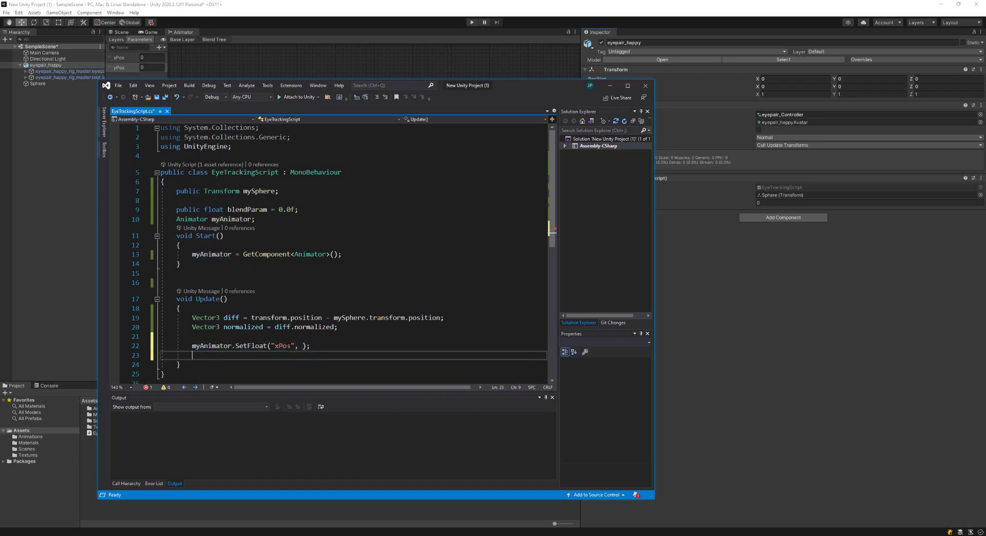
key("ctrl+v")
key("Left")
key("Left")
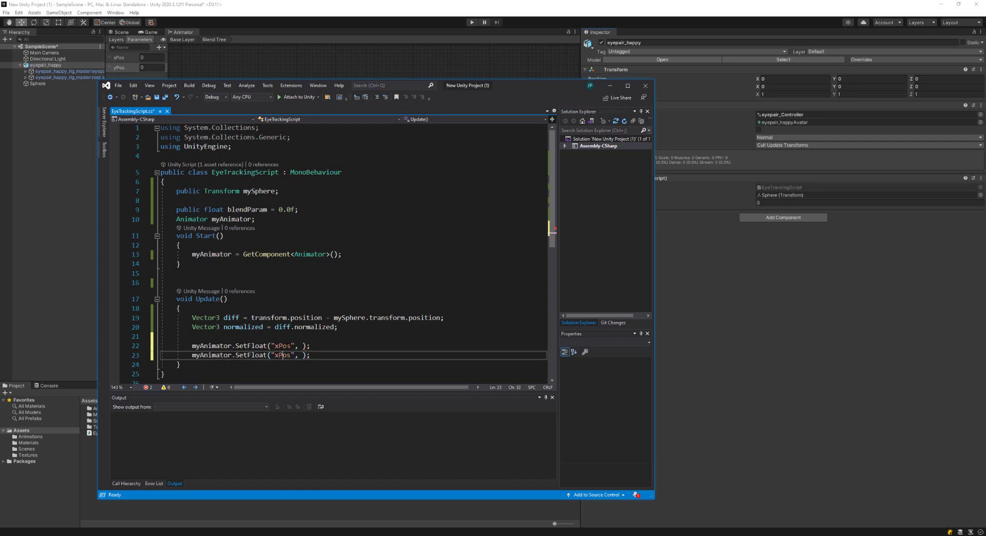
key("Left")
key("shift+Left")
type("y")
left_click(303, 340)
left_click(302, 345)
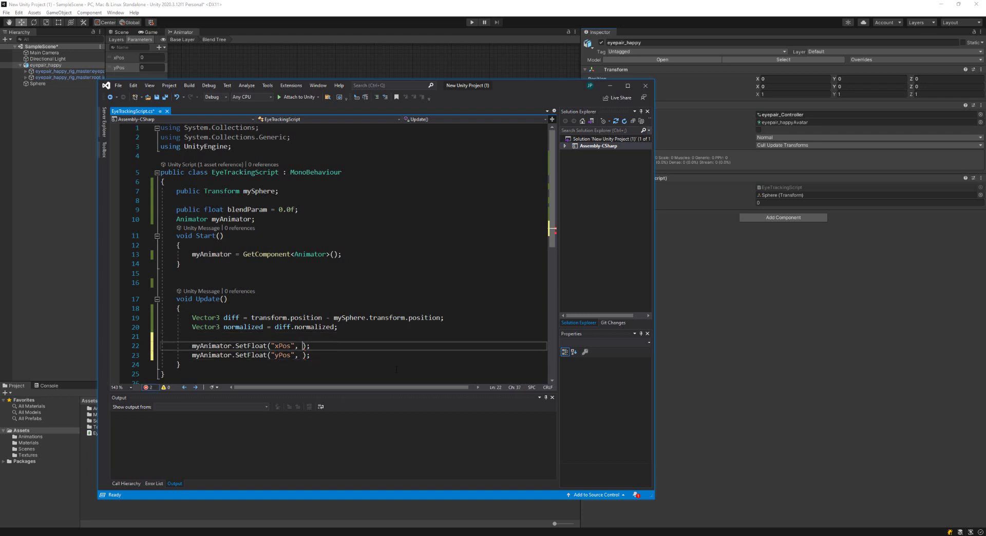
type("norma")
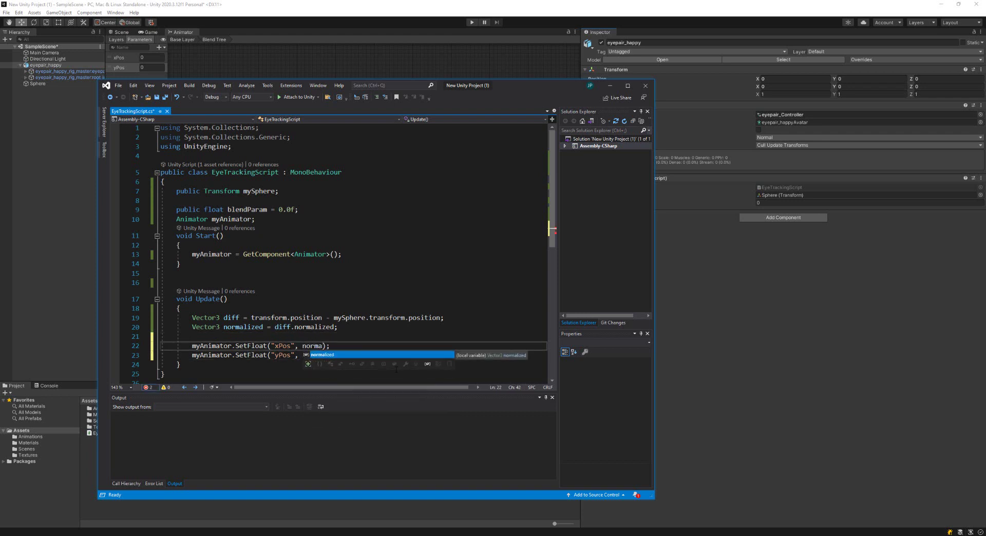
key("BackSpace")
key("BackSpace")
key("BackSpace")
key("BackSpace")
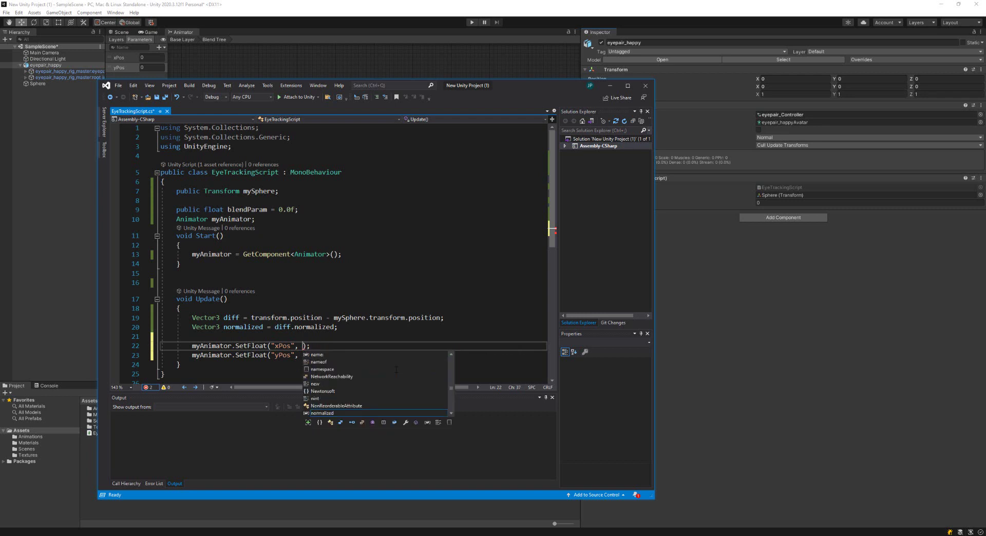
- Wrap the diff subtraction in parentheses followed by .normalized, and delete the separate Vector3 normalized line
left_click(252, 318)
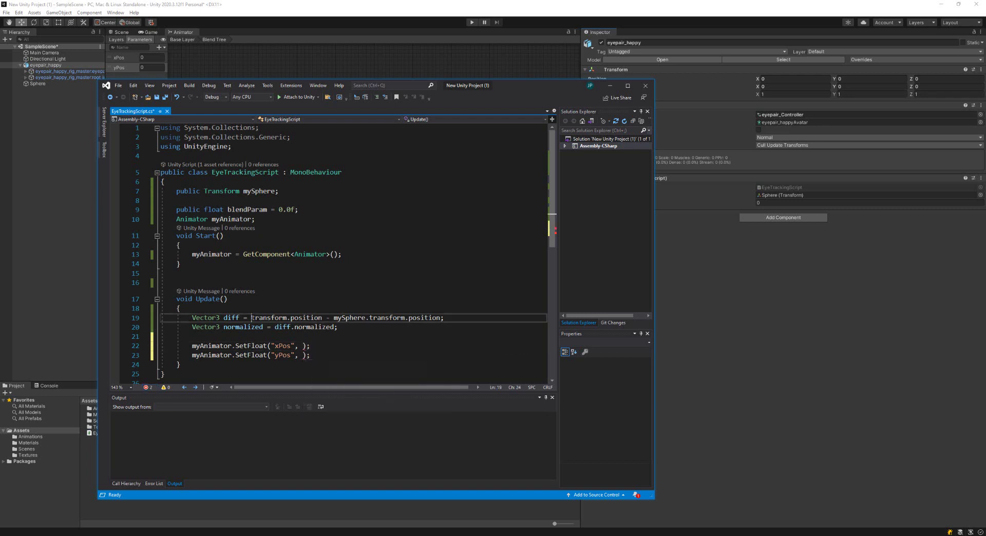
type("(")
key("End")
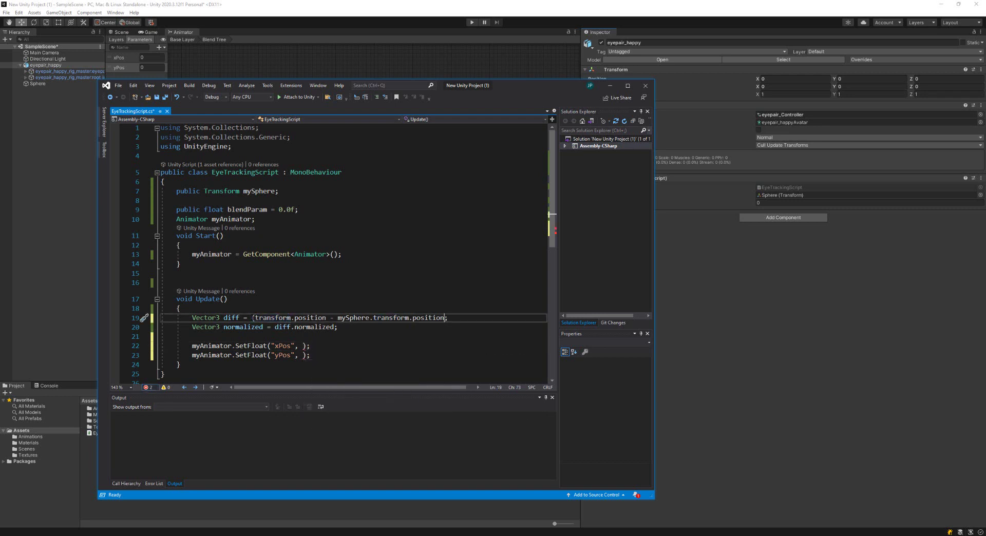
type(").normalized")
key("Down")
key("shift+Home")
key("shift+Home")
key("Delete")
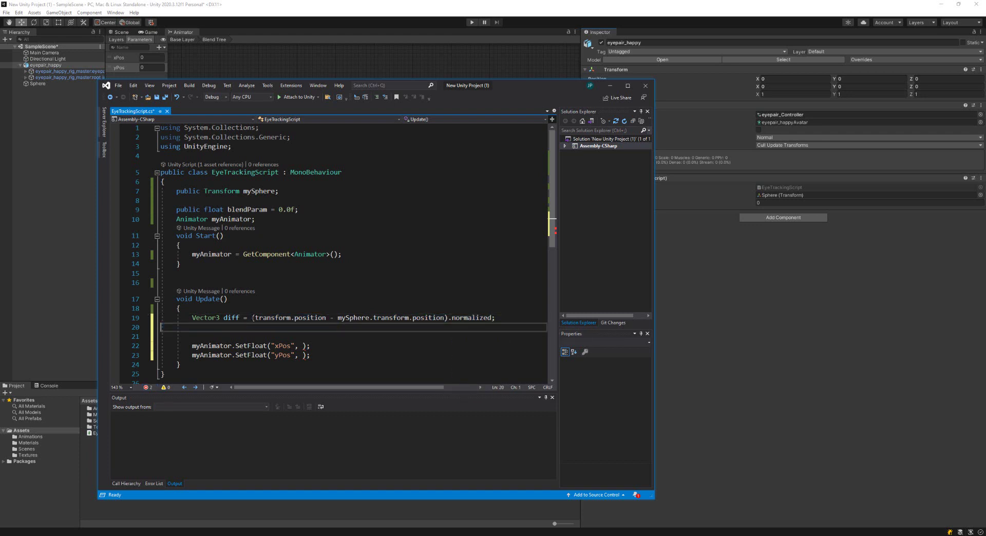
key("BackSpace")
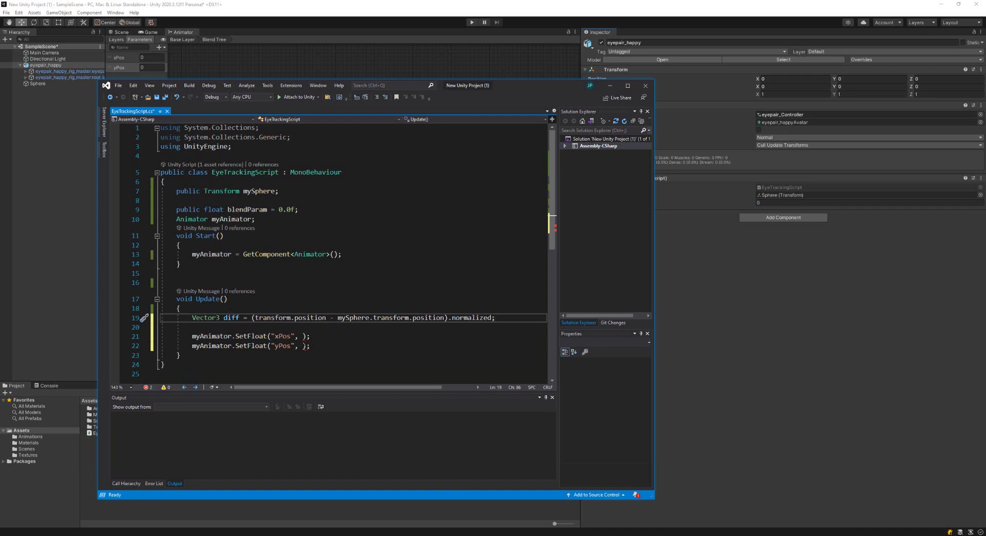
- Pass -diff.x as the value of the xPos SetFloat call and diff.y as the value of the yPos call
left_click(304, 346)
key("Up")
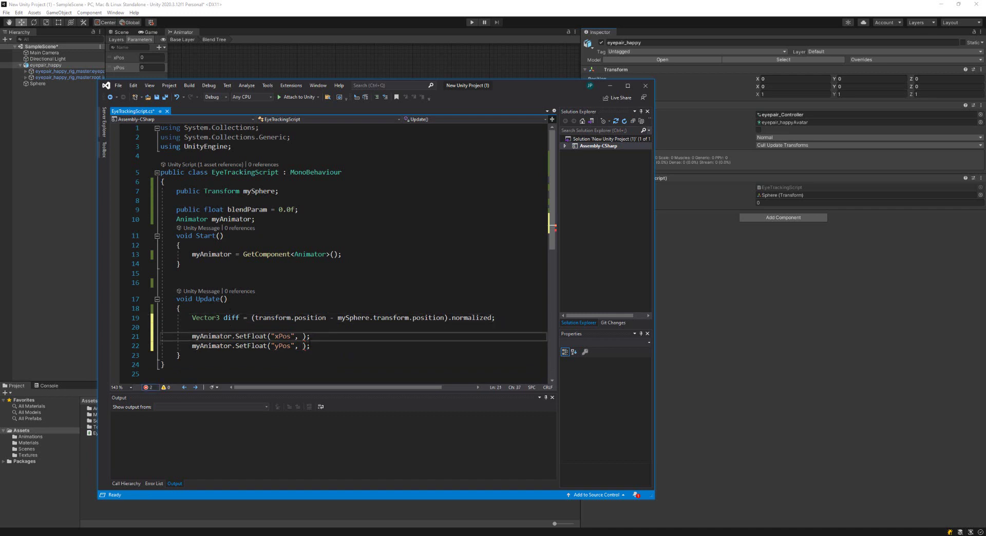
type("-diff.")
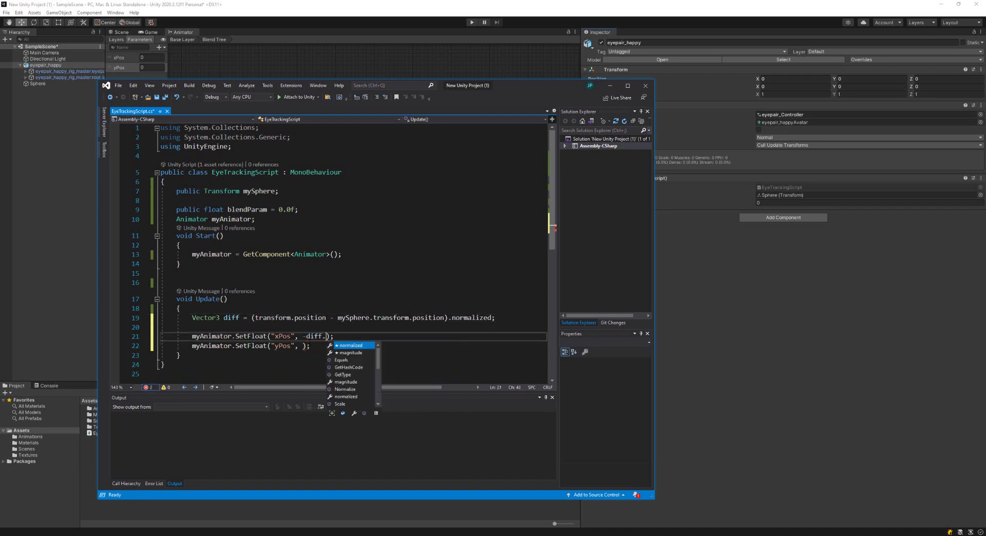
type("x")
key("Right")
key("Down")
key("Left")
key("Left")
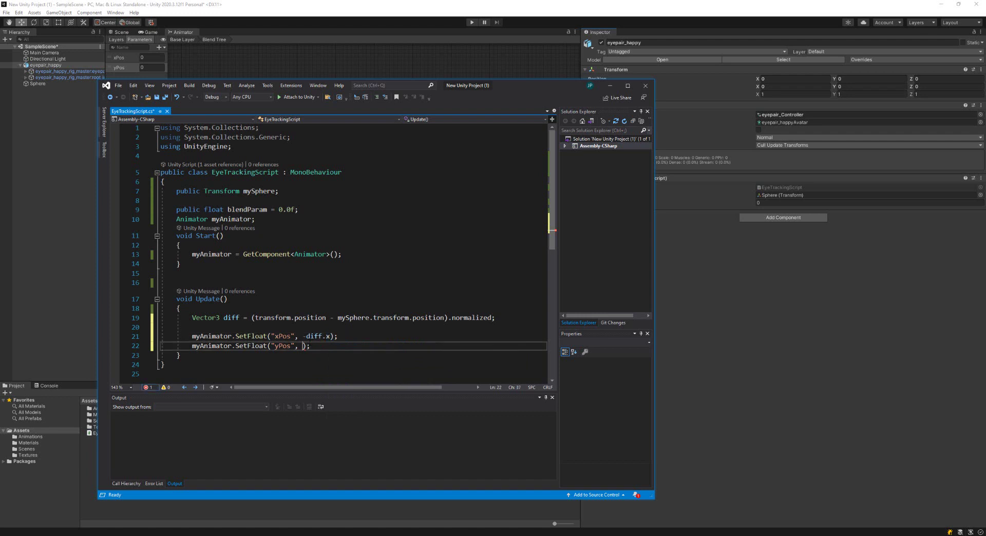
type("diff.y")
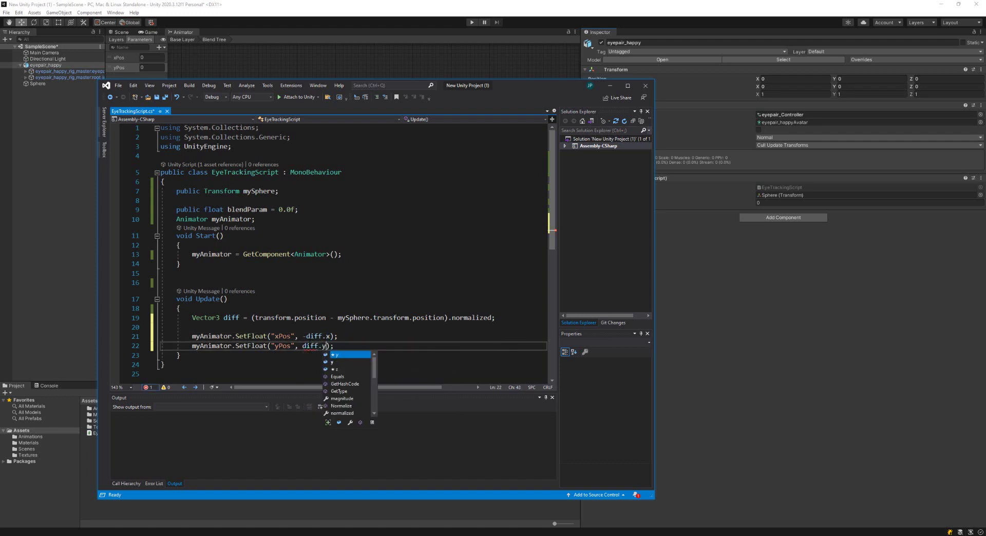
left_click(376, 338)
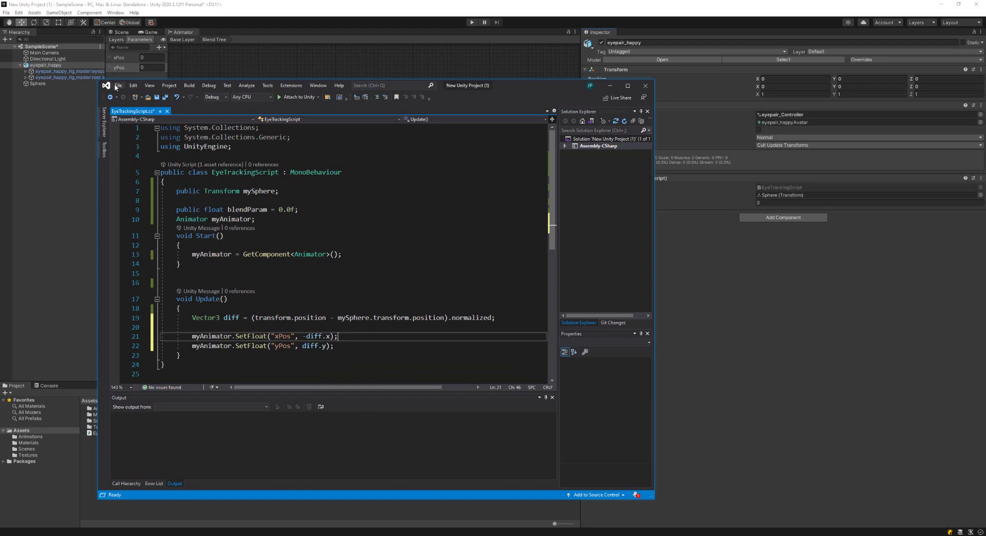
- Delete the public float blendParam declaration from EyeTrackingScript and save all files
left_click(363, 211)
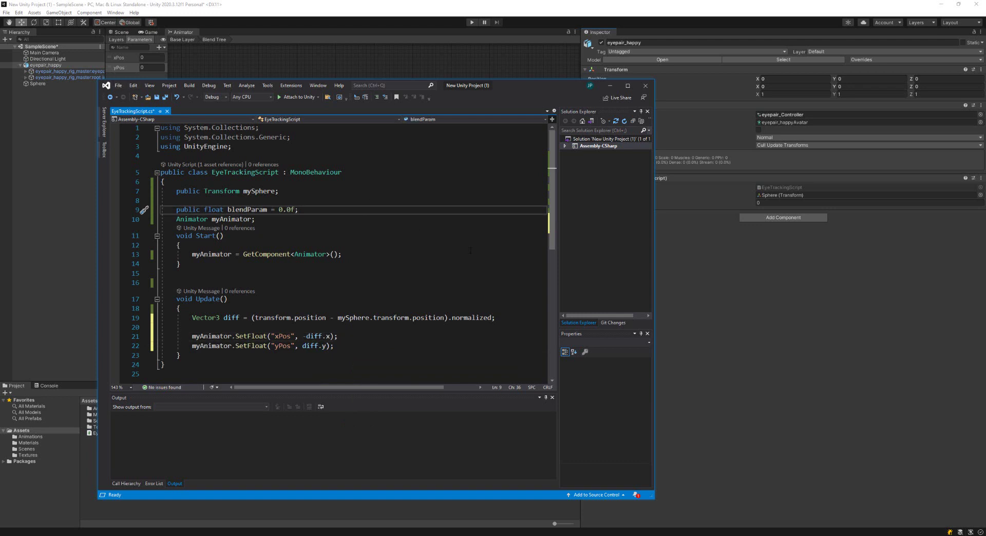
key("shift+Home")
key("BackSpace")
key("BackSpace")
key("BackSpace")
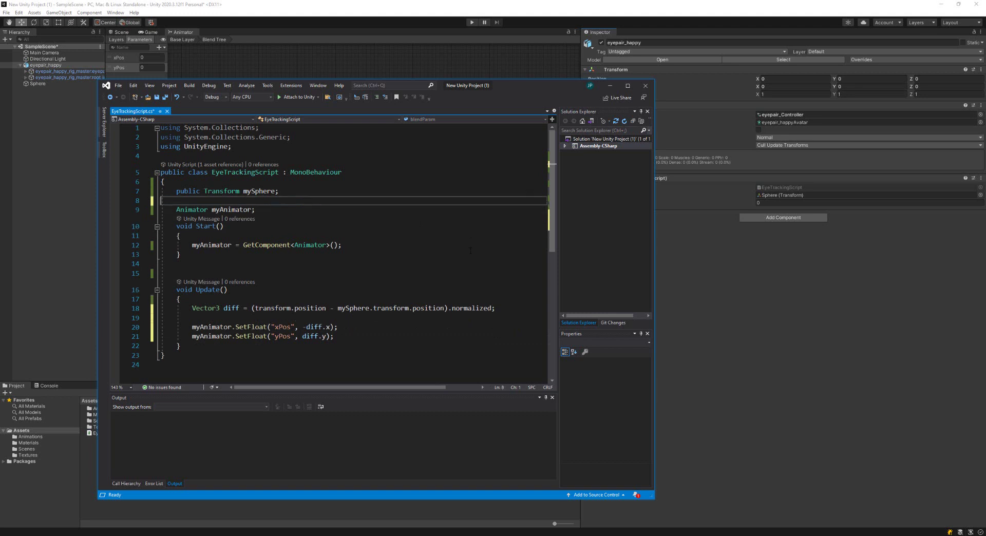
left_click(119, 86)
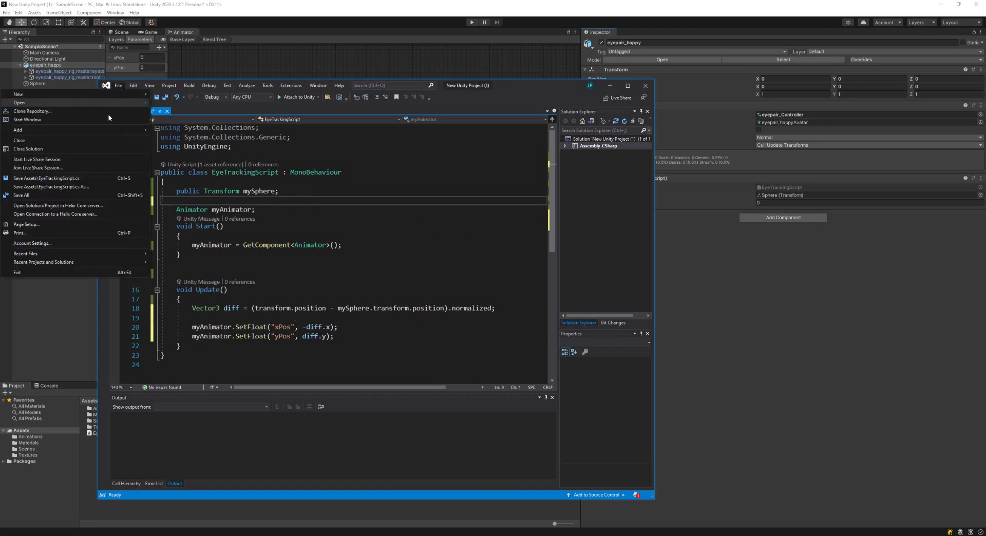
left_click(71, 195)
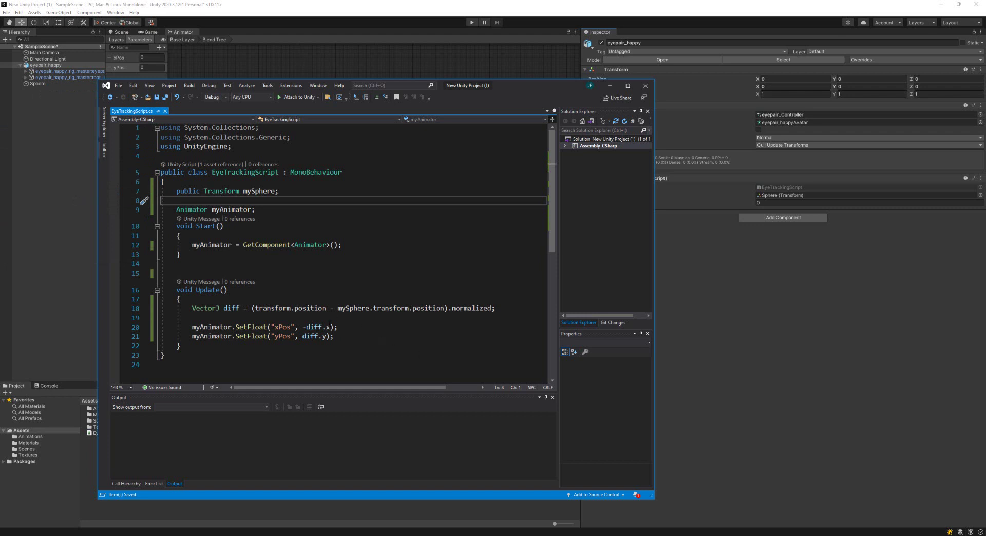
- Switch to Unity and test the eye tracking in Play mode by moving the sphere to about X 0.12, Y 0.147 in the Scene view
left_click(26, 211)
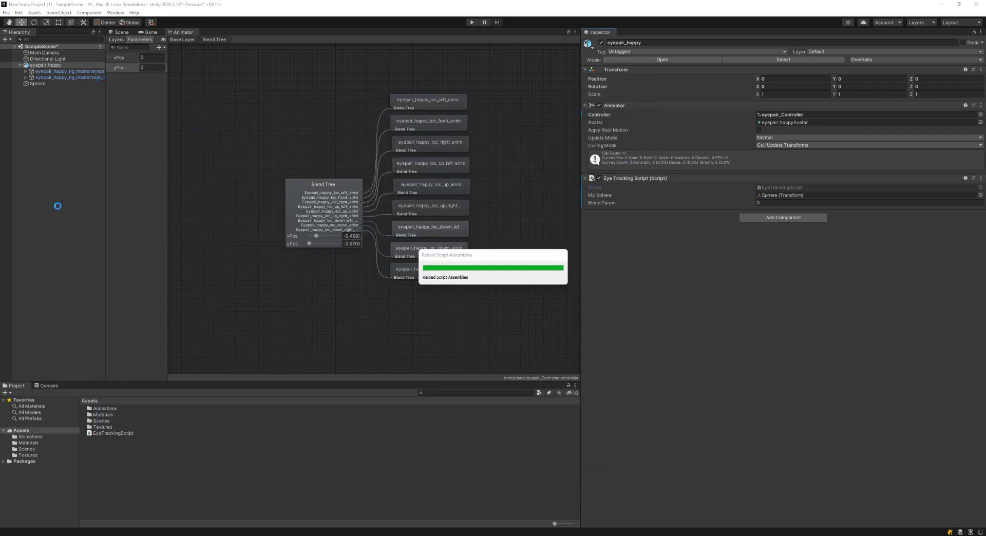
left_click(472, 23)
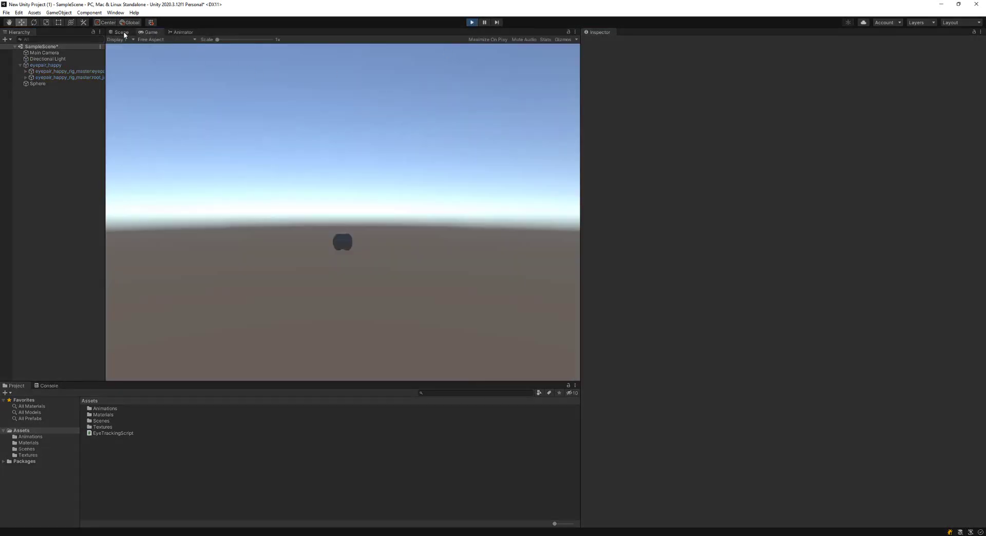
left_click(122, 32)
left_click(316, 283)
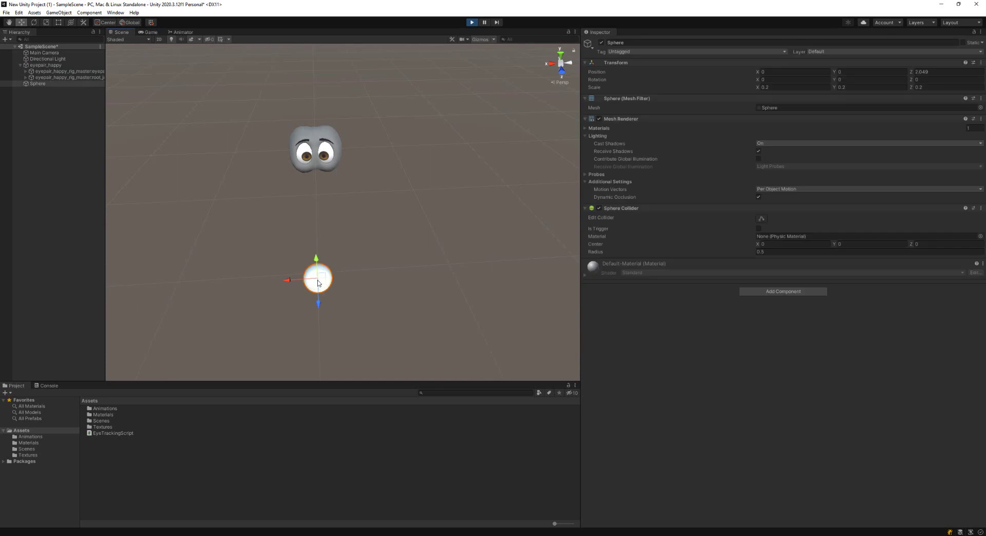
left_click_drag(322, 273, 299, 265)
left_click(474, 23)
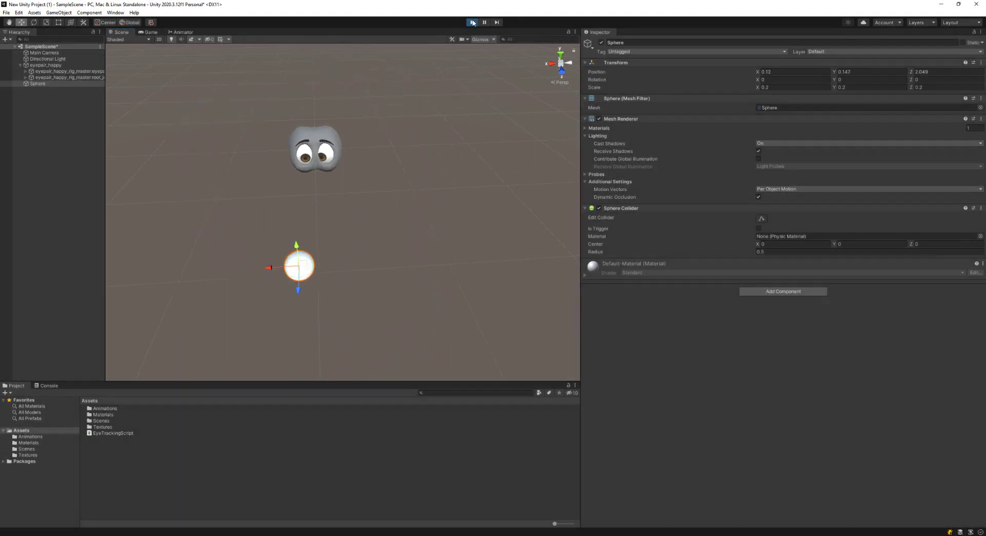
- Open EyeTrackingScript from the eyepair_happy object, change the yPos SetFloat value to -diff.y, and save all files
left_click(40, 66)
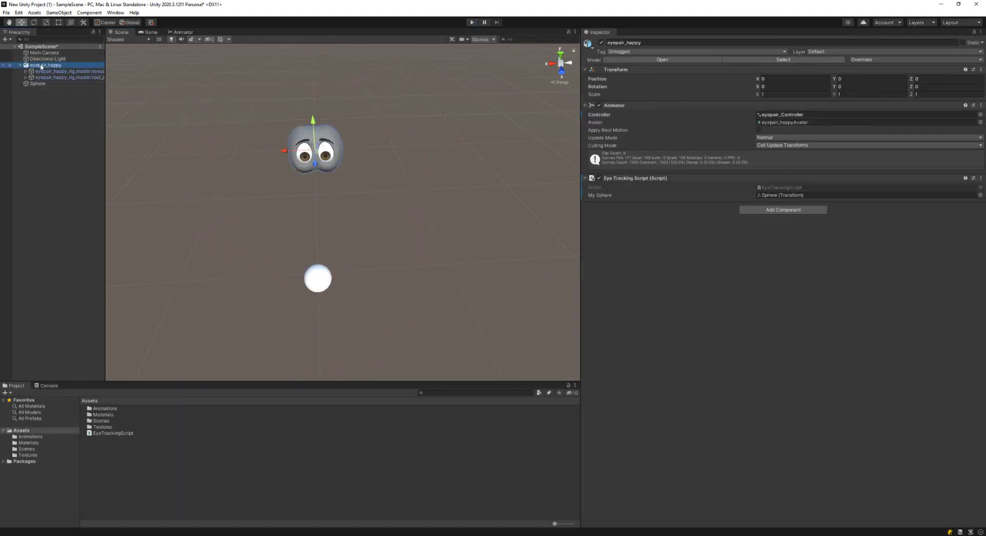
double_click(798, 188)
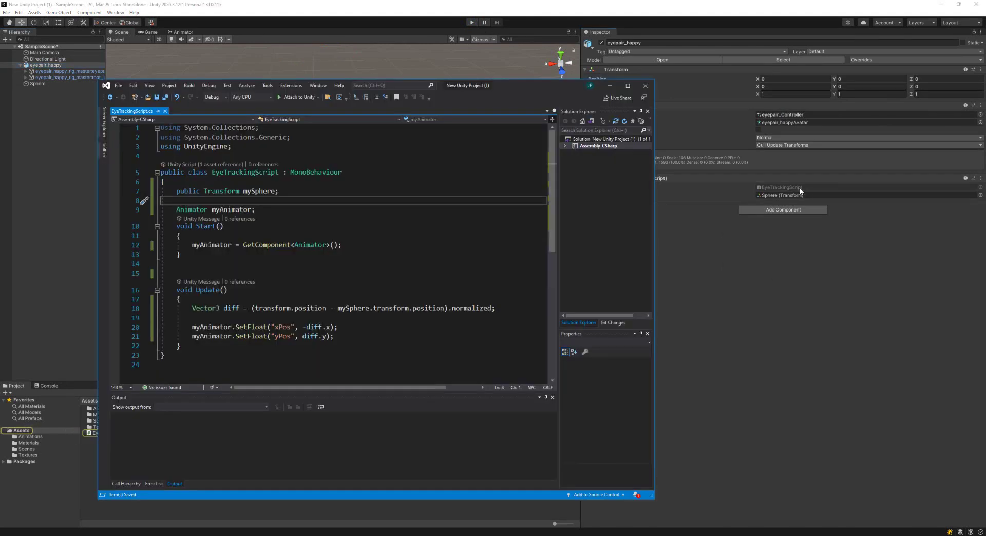
left_click(302, 336)
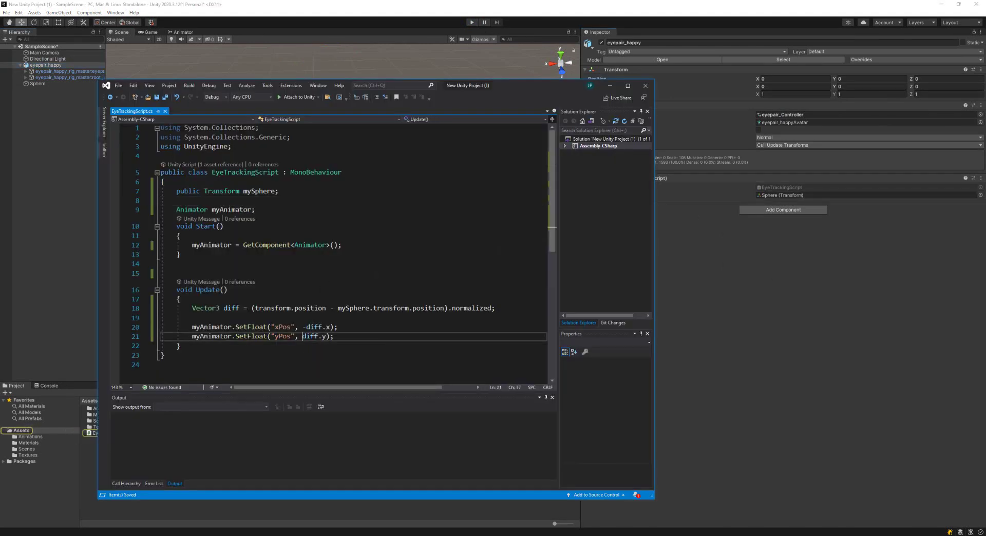
type("-")
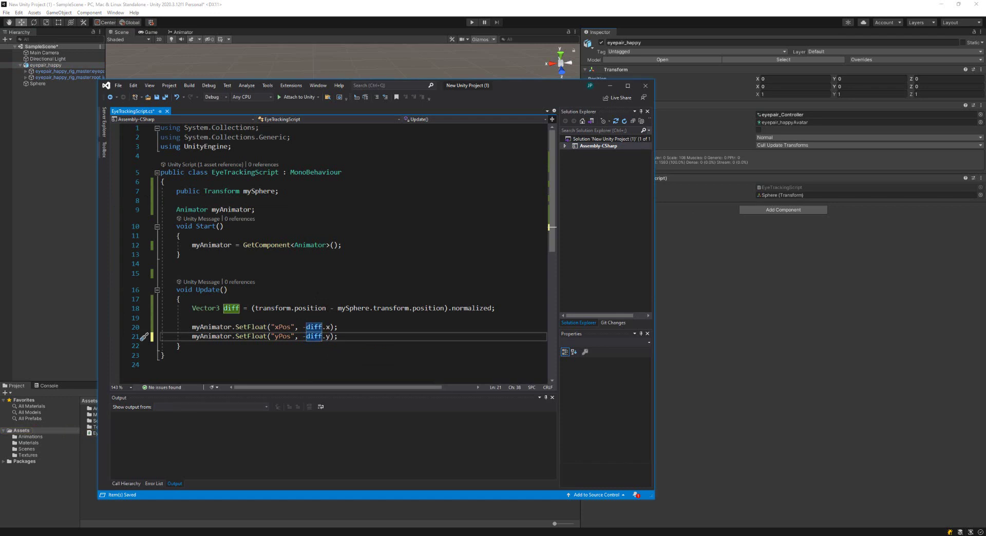
left_click(118, 85)
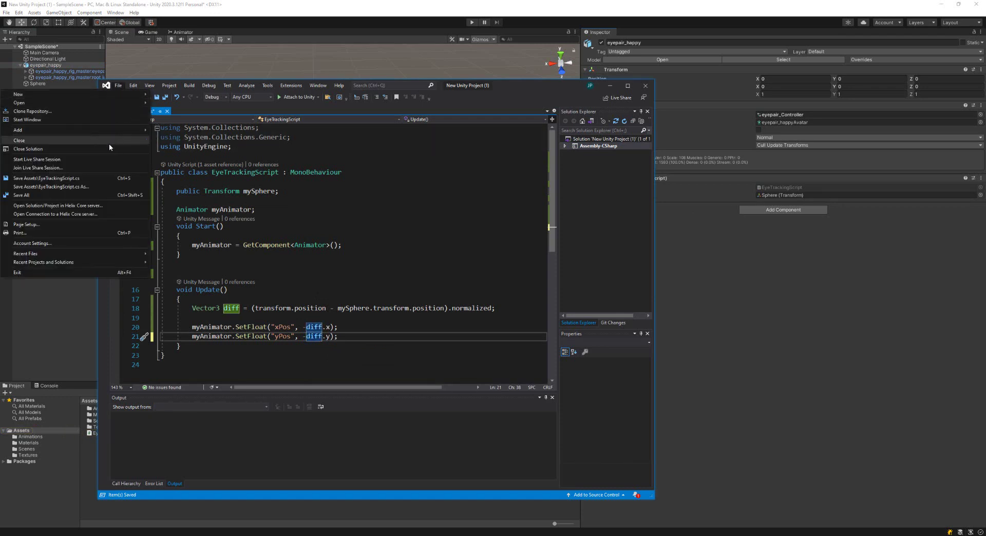
left_click(81, 195)
- Switch to Unity and test the eye tracking in Play mode by moving the sphere around the eyes to about X -0.064, Y -0.002
left_click(355, 6)
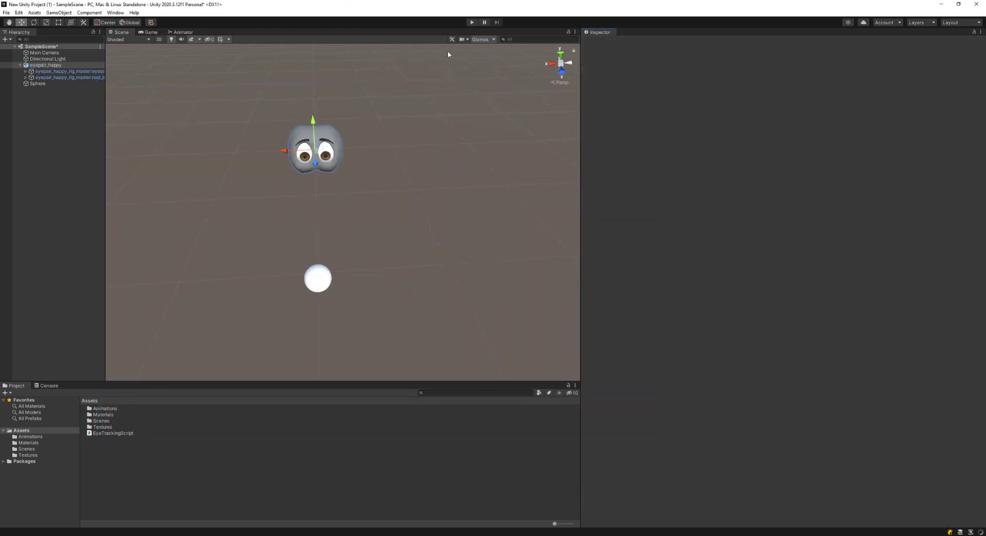
left_click(470, 22)
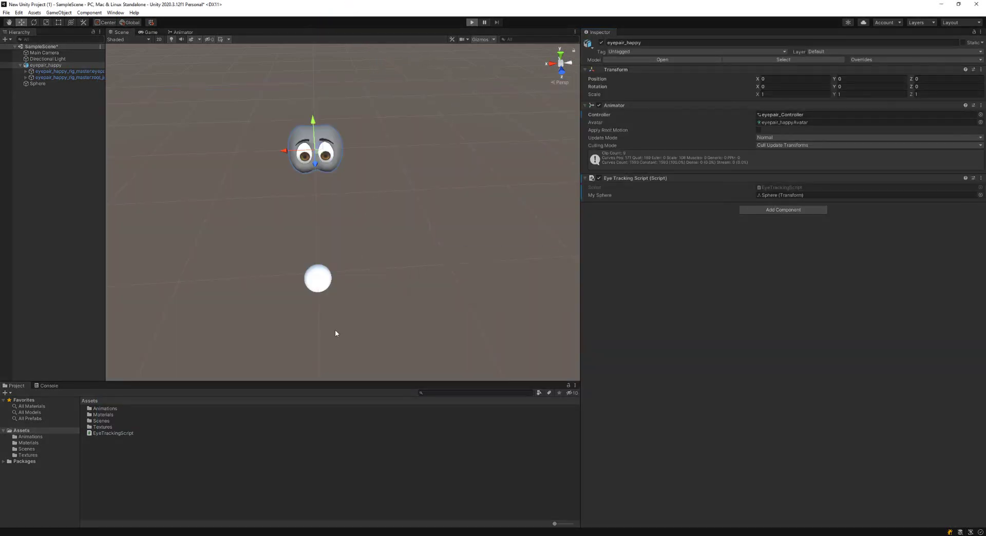
left_click(123, 32)
scroll(346, 192, "up", 3)
middle_click_drag(346, 192, 370, 178)
right_click_drag(370, 178, 398, 156)
middle_click_drag(380, 270, 394, 169)
left_click(340, 243)
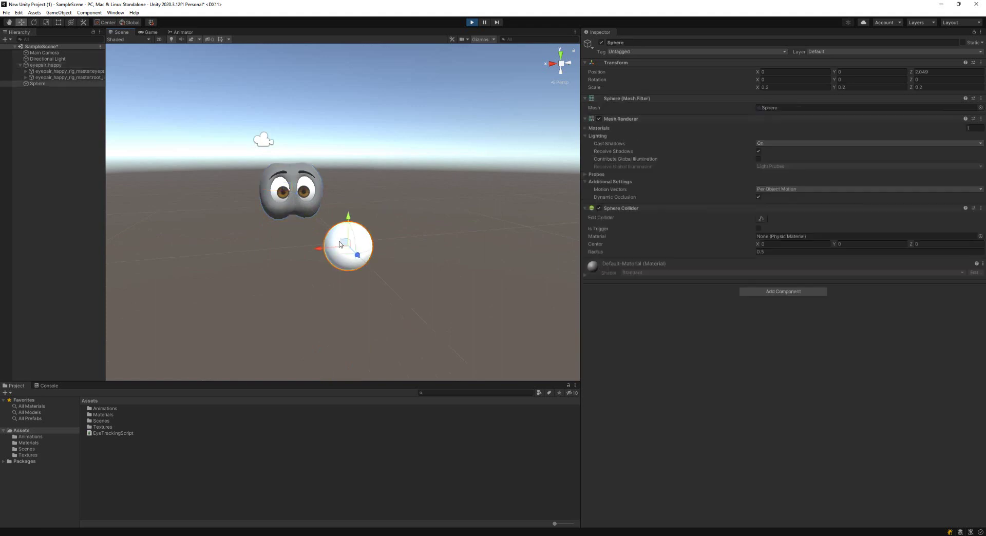
left_click_drag(341, 243, 149, 329)
left_click_drag(126, 245, 190, 154)
left_click_drag(168, 113, 360, 243)
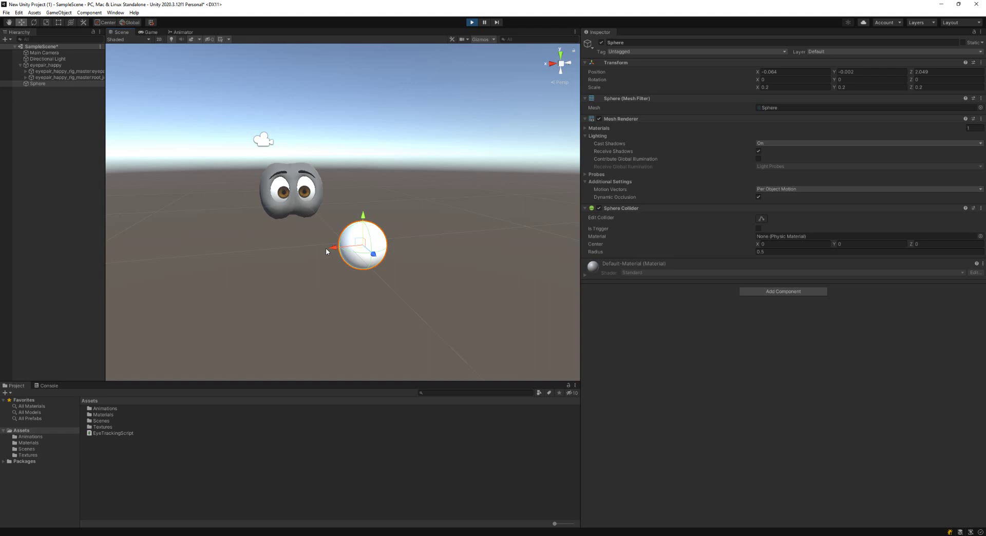
- Test the tracking at closer range by moving the sphere beside the face and then below it, to about X 0.02, Y -0.16, Z 1.3
left_click_drag(349, 242, 373, 193)
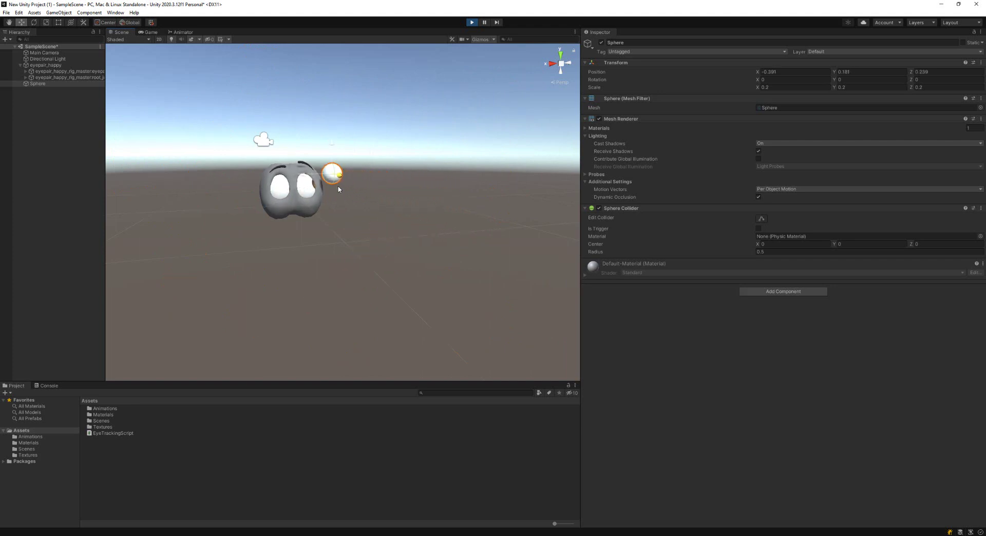
left_click_drag(347, 194, 298, 238)
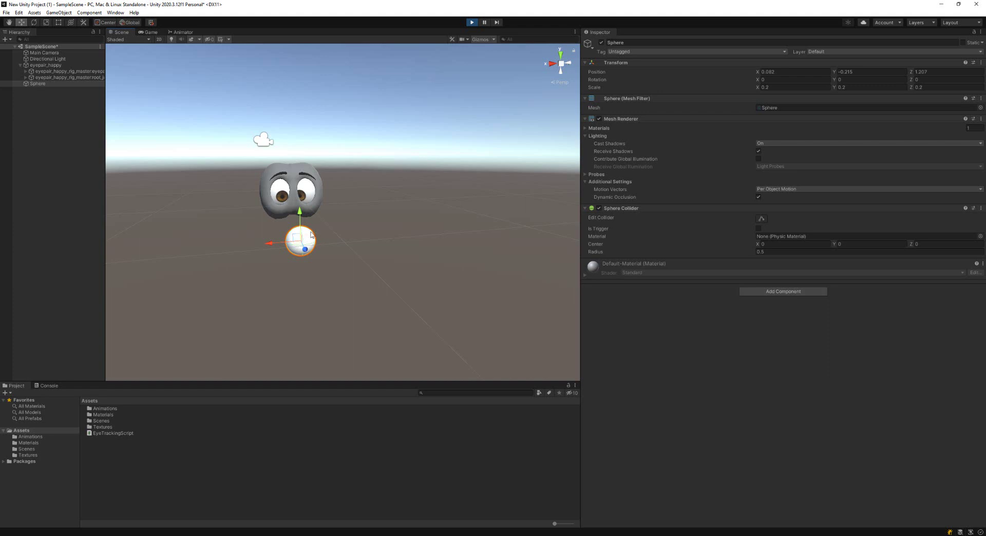
mouse_move(297, 239)
left_mouse_down()
mouse_move(347, 186)
mouse_move(413, 297)
mouse_move(208, 267)
mouse_move(408, 67)
mouse_move(323, 162)
mouse_move(308, 232)
left_mouse_up()
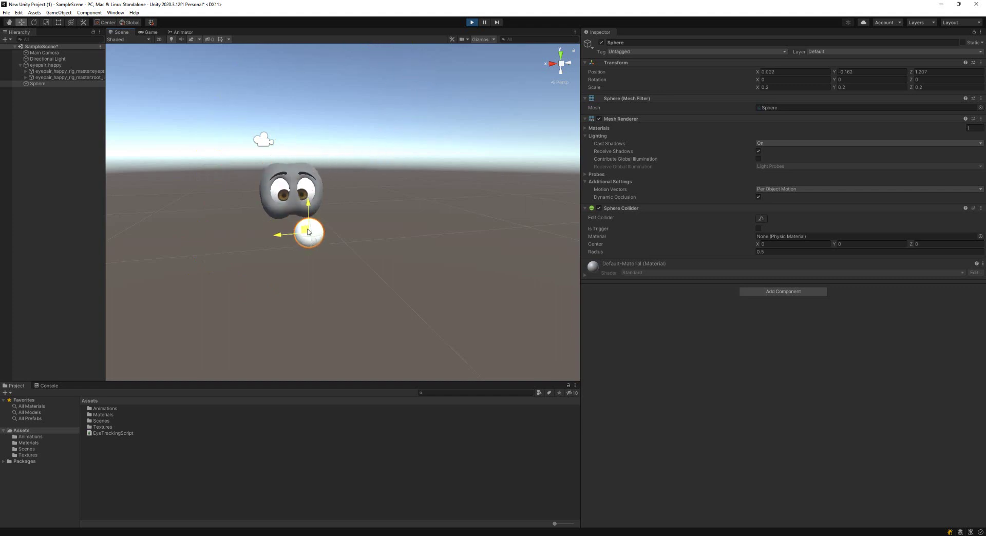